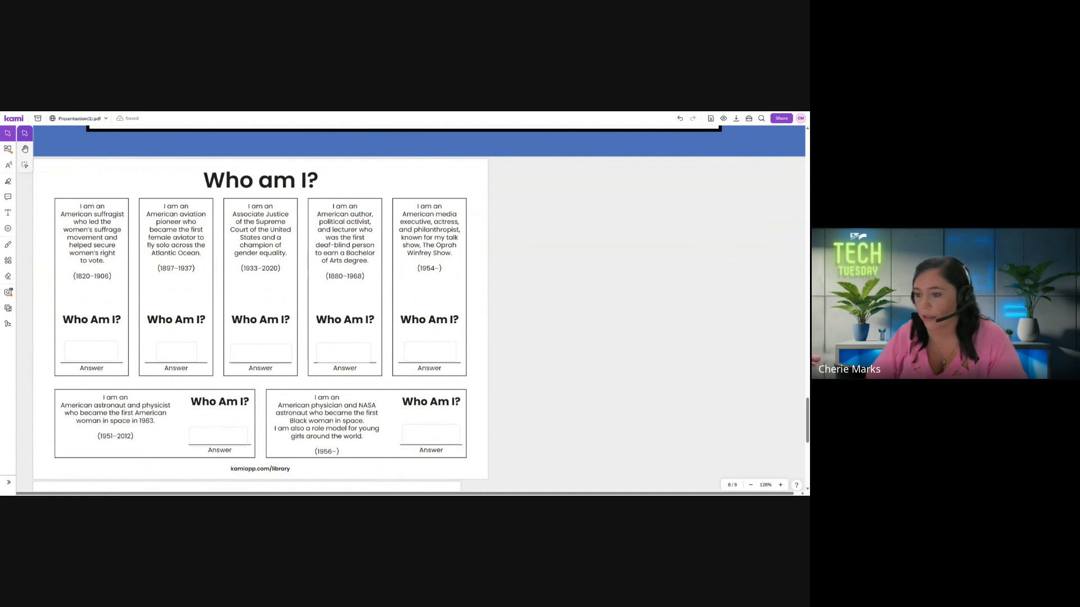
Open the question settings for the suffragist card's answer box on the Who am I? page
click(100, 344)
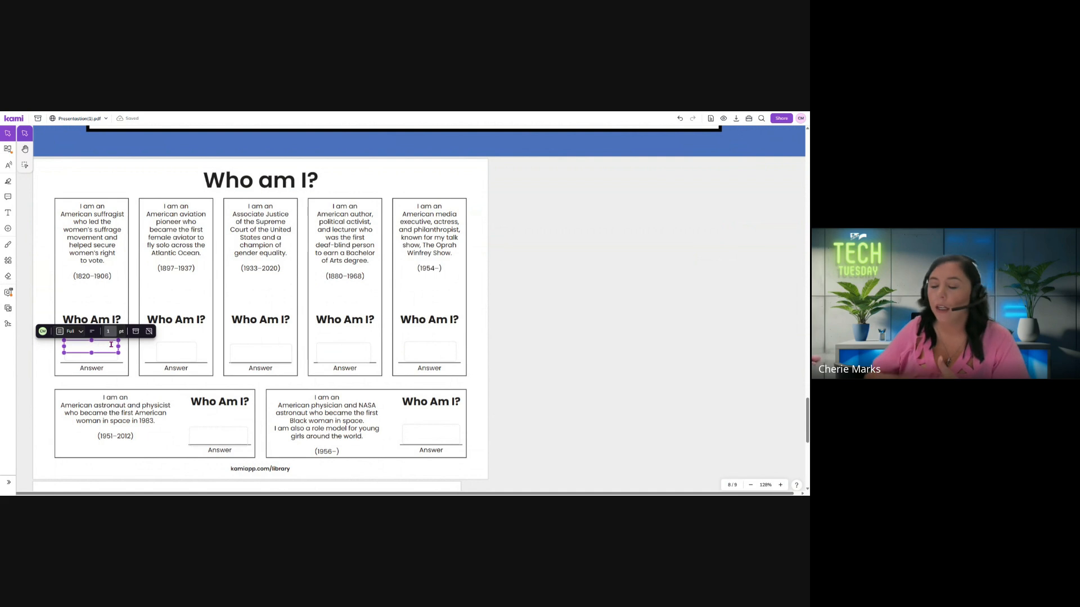
click(145, 362)
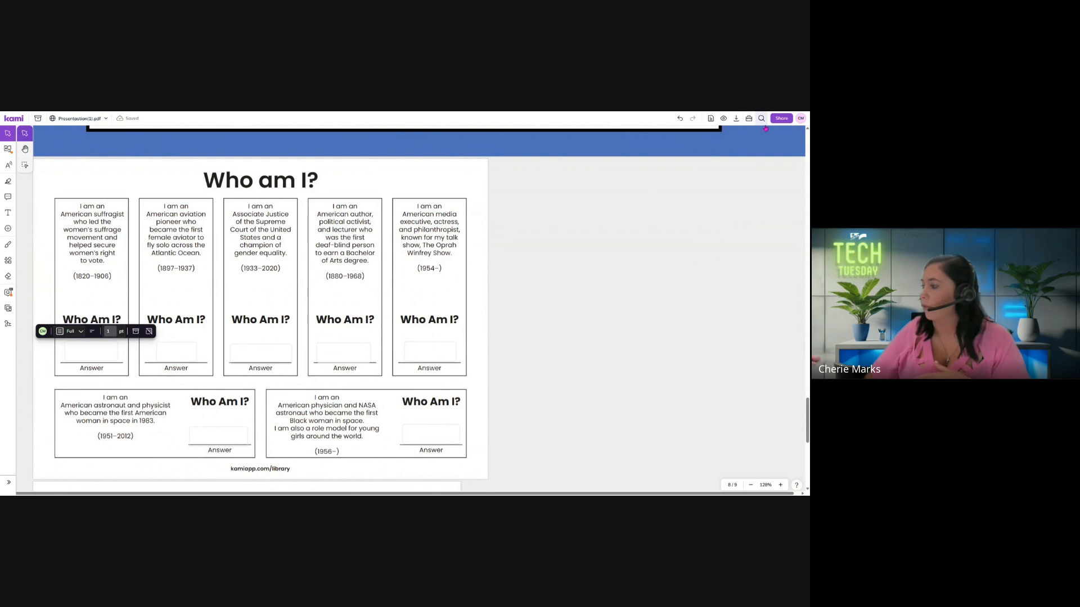
click(8, 292)
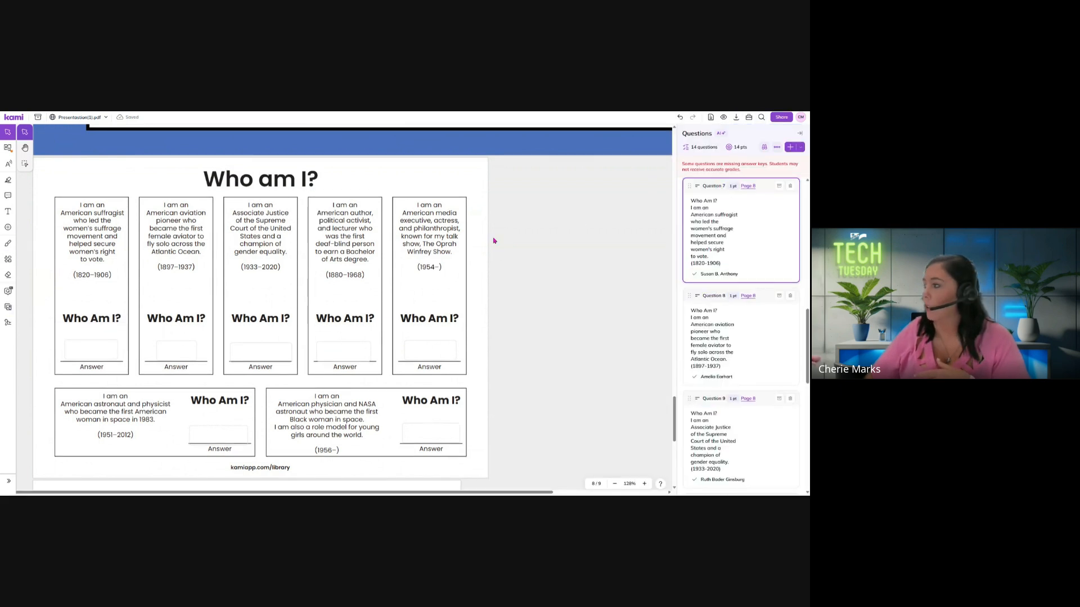
click(768, 267)
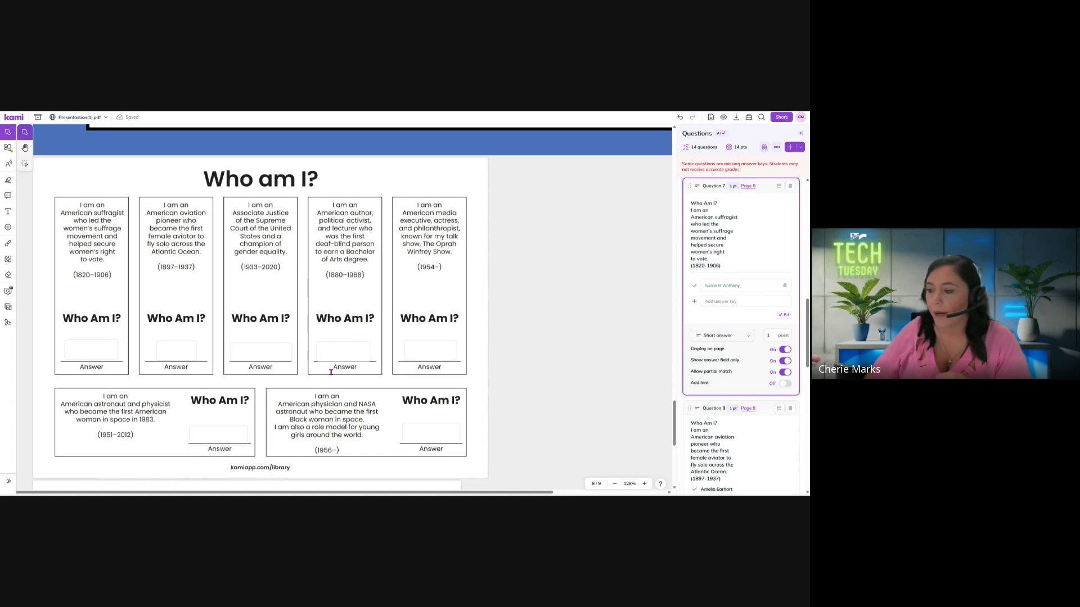
Go to the What are idioms? page and view question 14, "Write an idiom.", in the question list
scroll(331, 372, down, 1)
scroll(315, 366, down, 4)
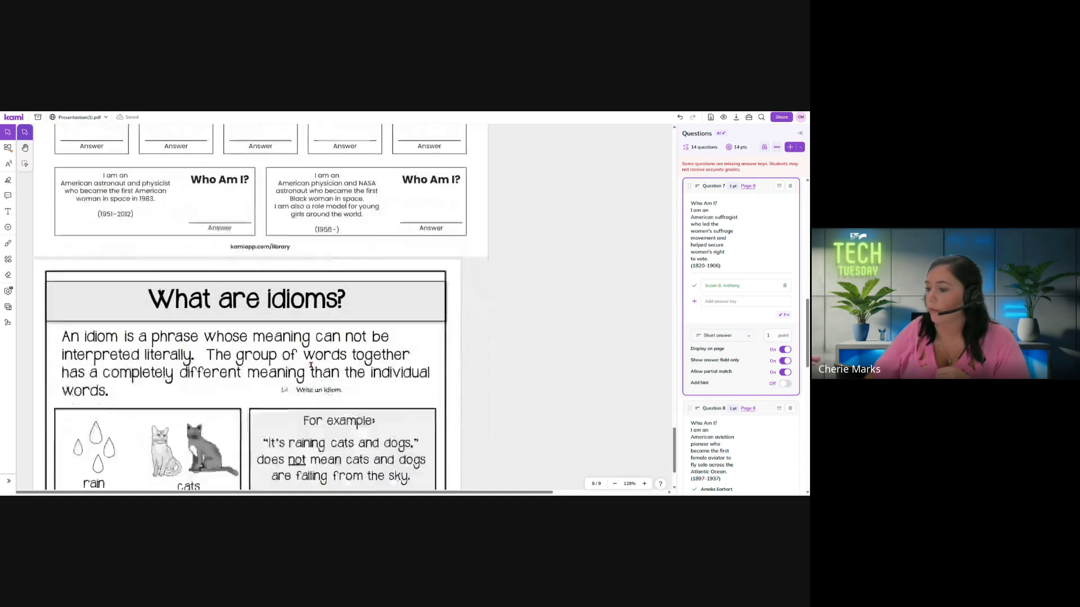
scroll(311, 365, down, 2)
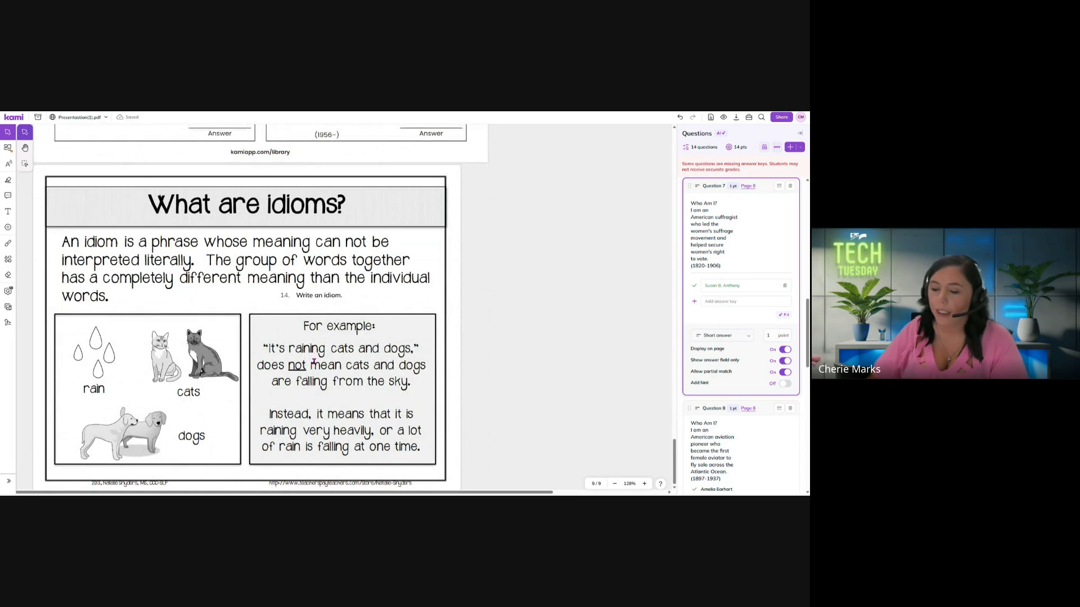
scroll(313, 362, down, 1)
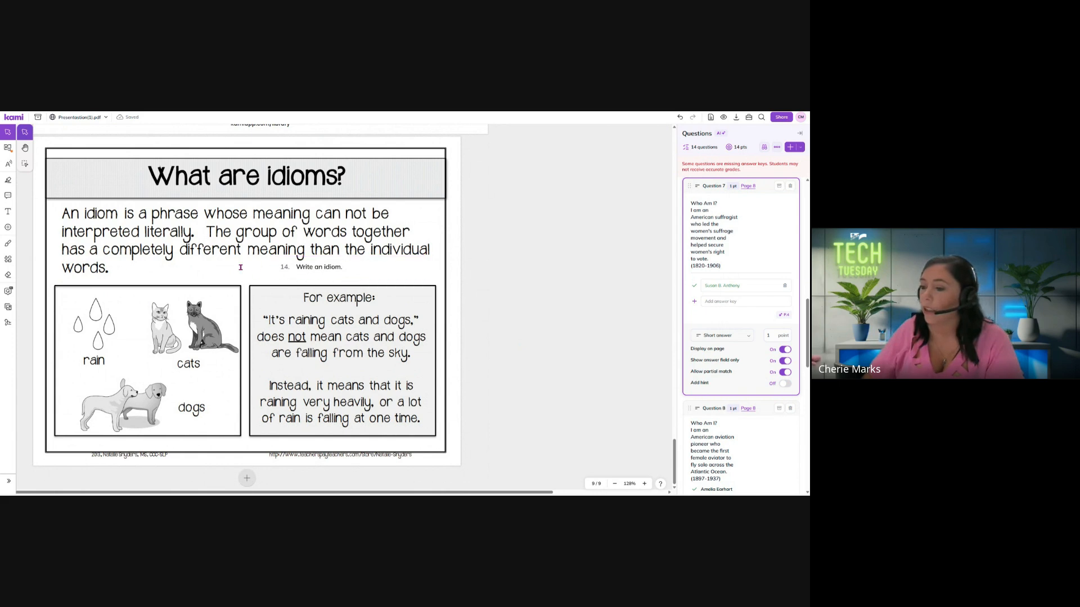
click(350, 272)
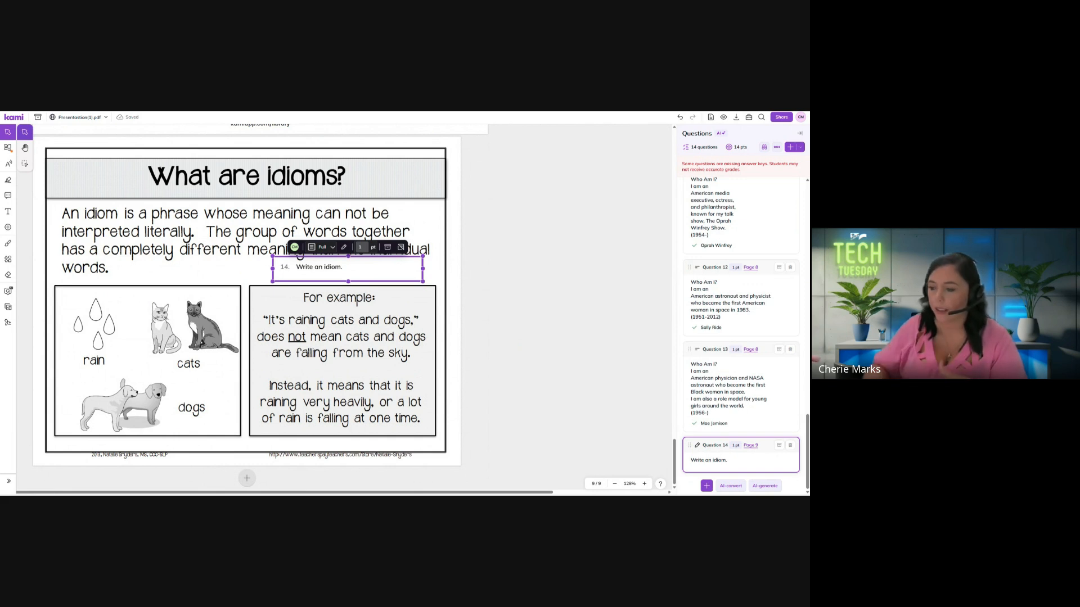
click(453, 325)
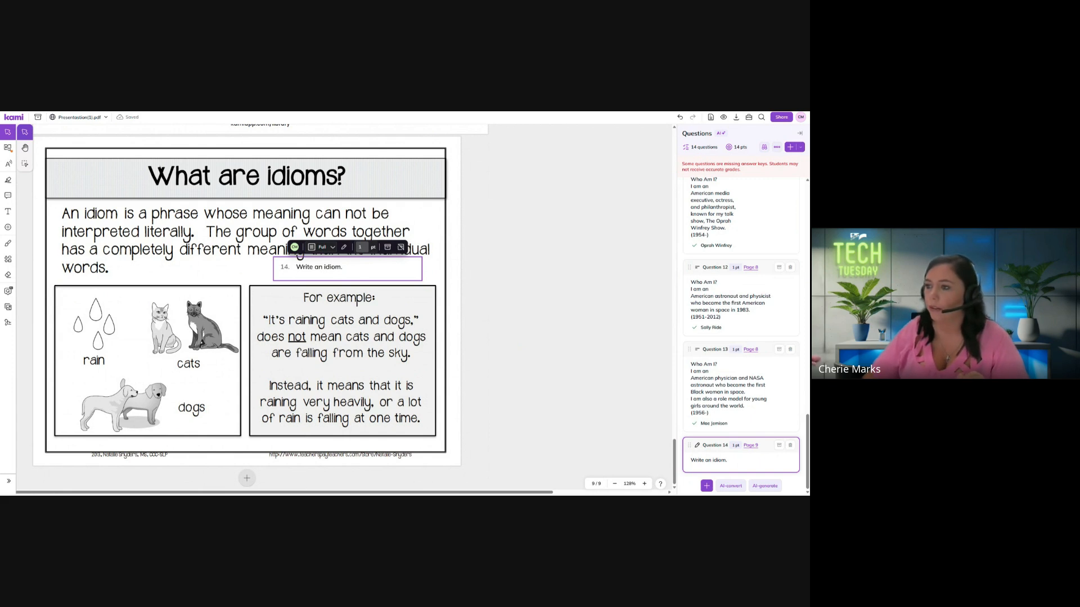
Switch to Canva, search for "science lesson" and open the Science Lesson presentation template with the green flask
key(ctrl+Tab)
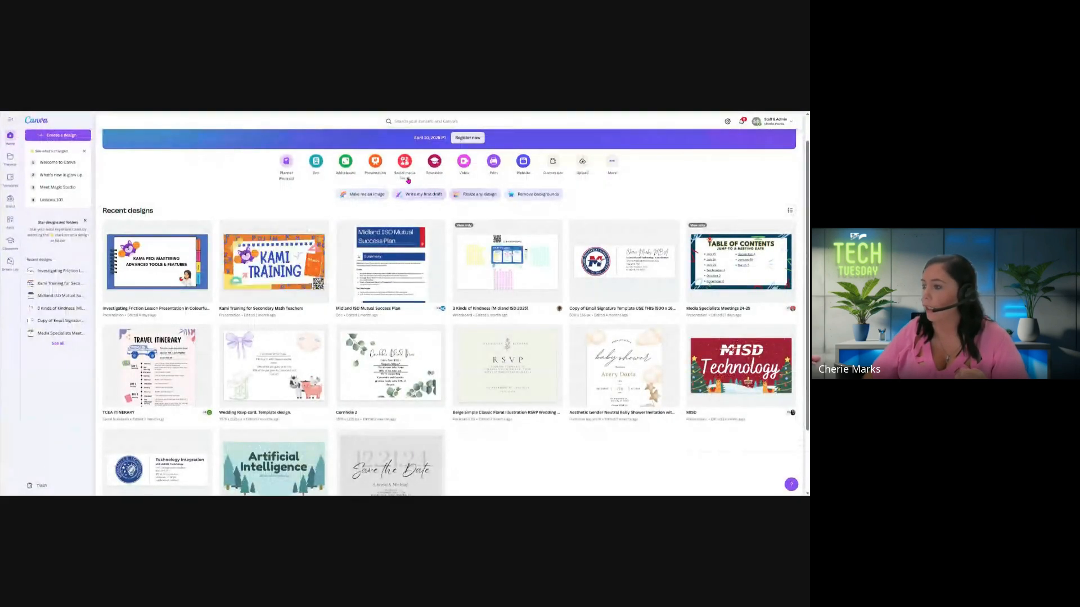
click(407, 121)
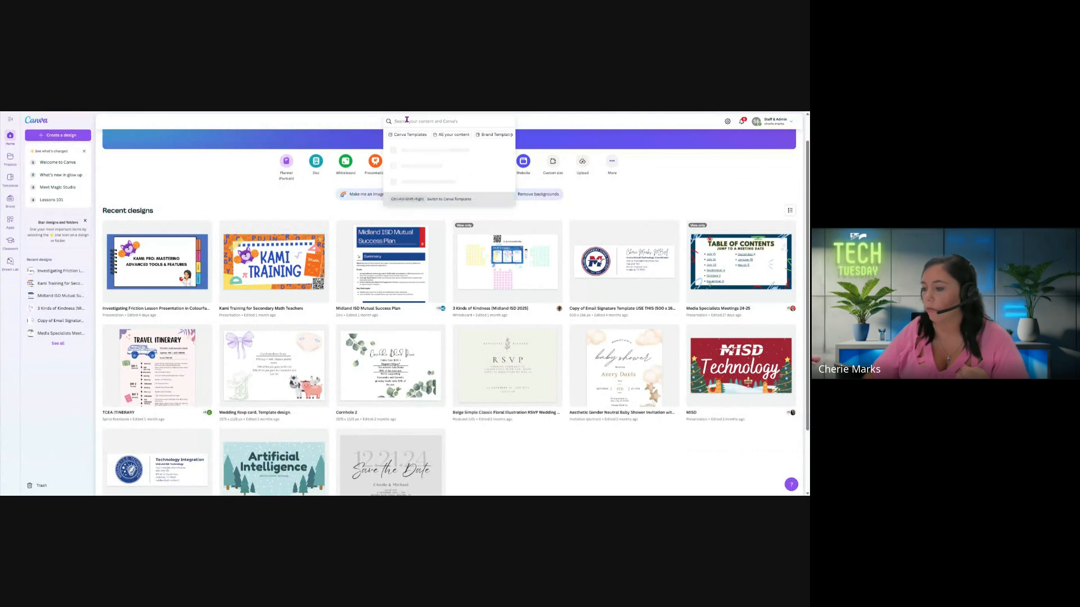
text(les)
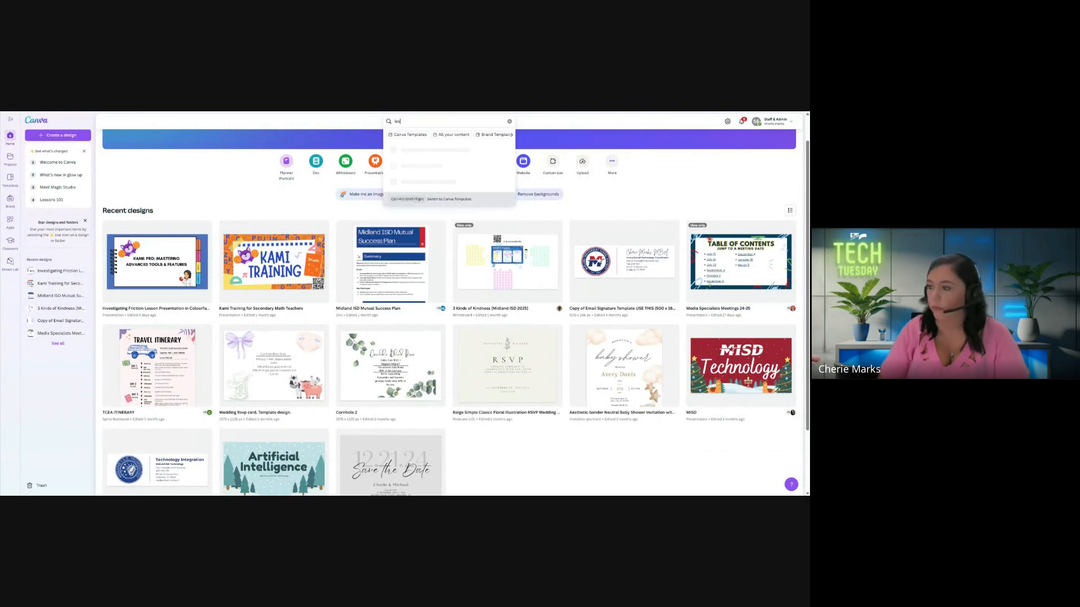
text(son)
key(BackSpace)
key(BackSpace)
key(BackSpace)
key(BackSpace)
key(BackSpace)
key(BackSpace)
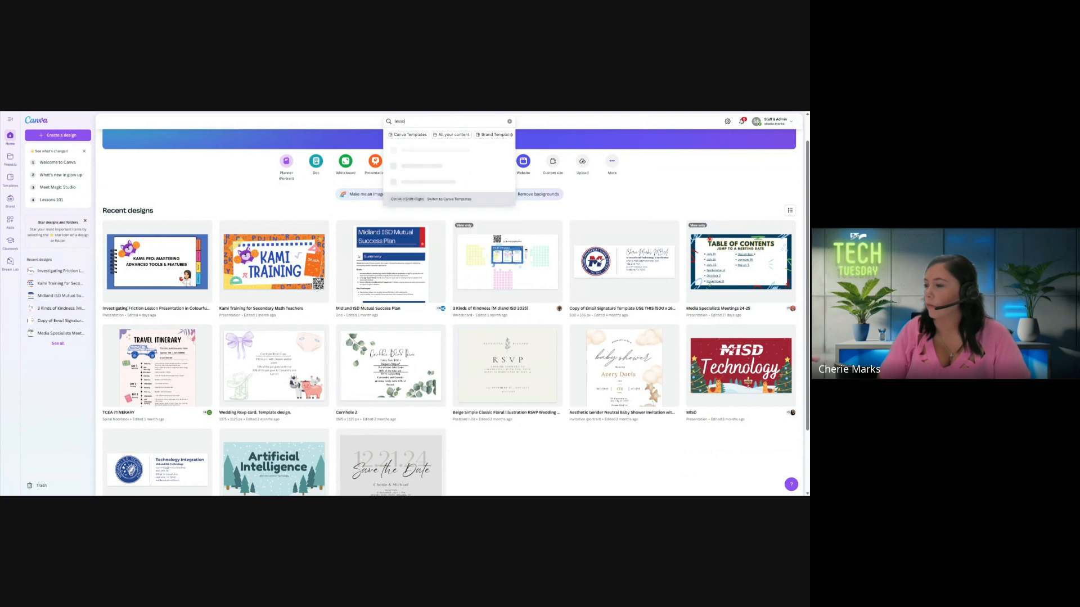
text(sc)
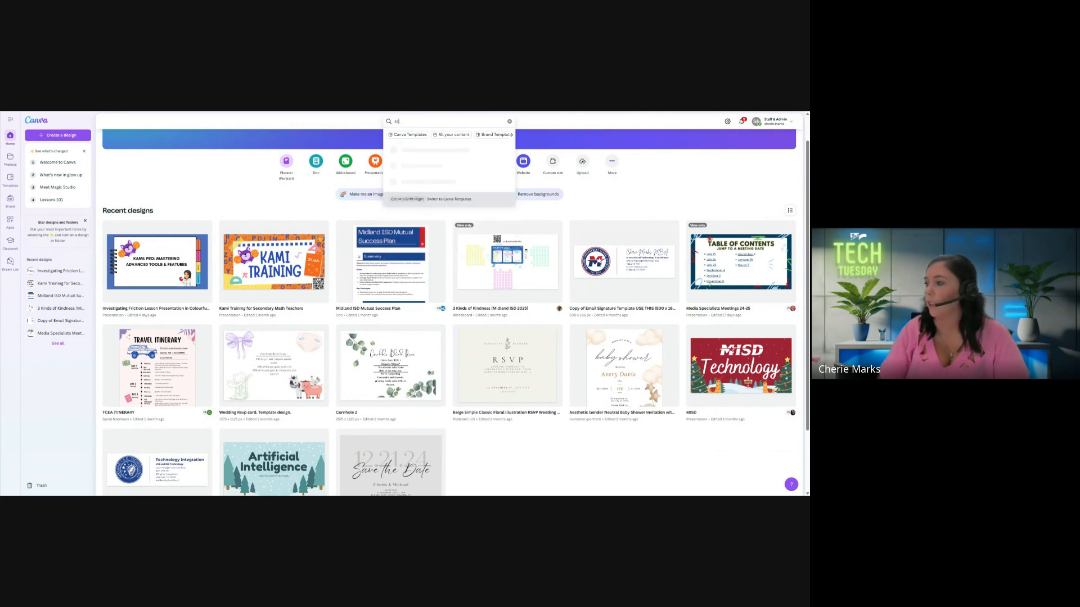
text(ience les)
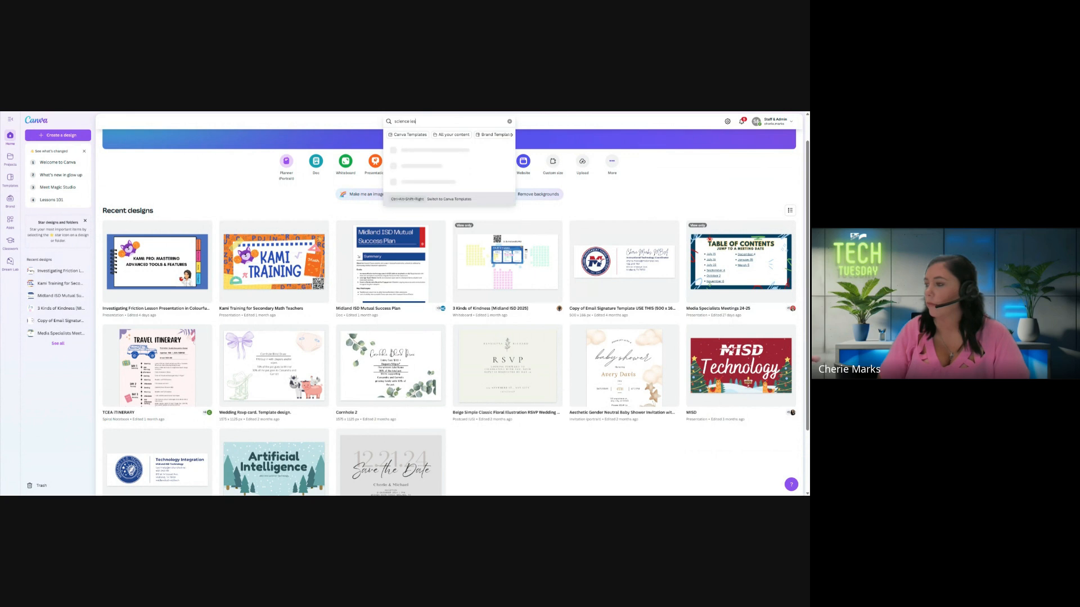
text(son)
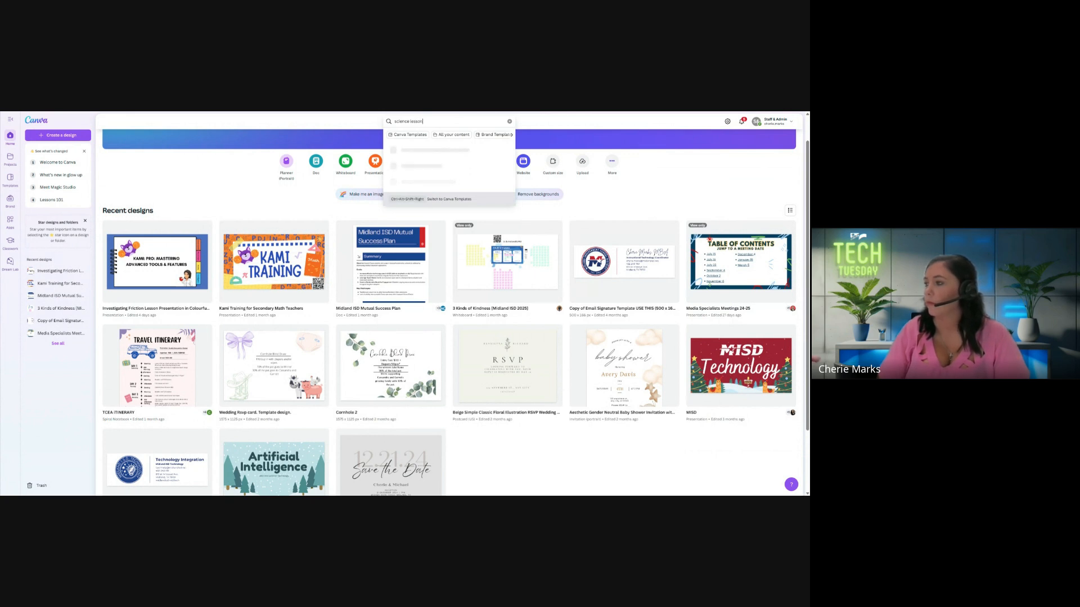
key(Return)
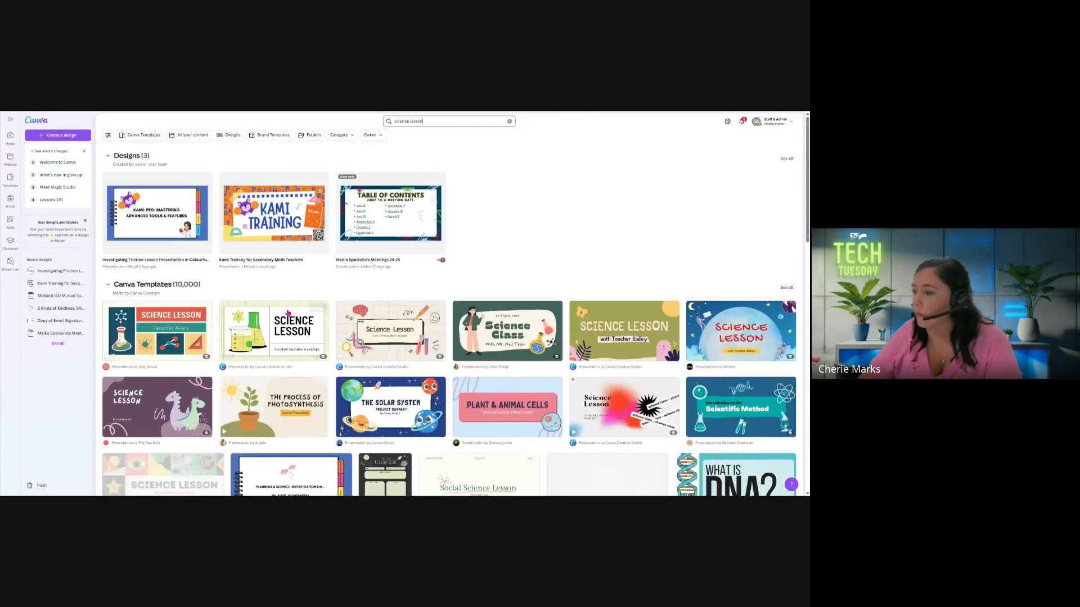
scroll(337, 316, down, 1)
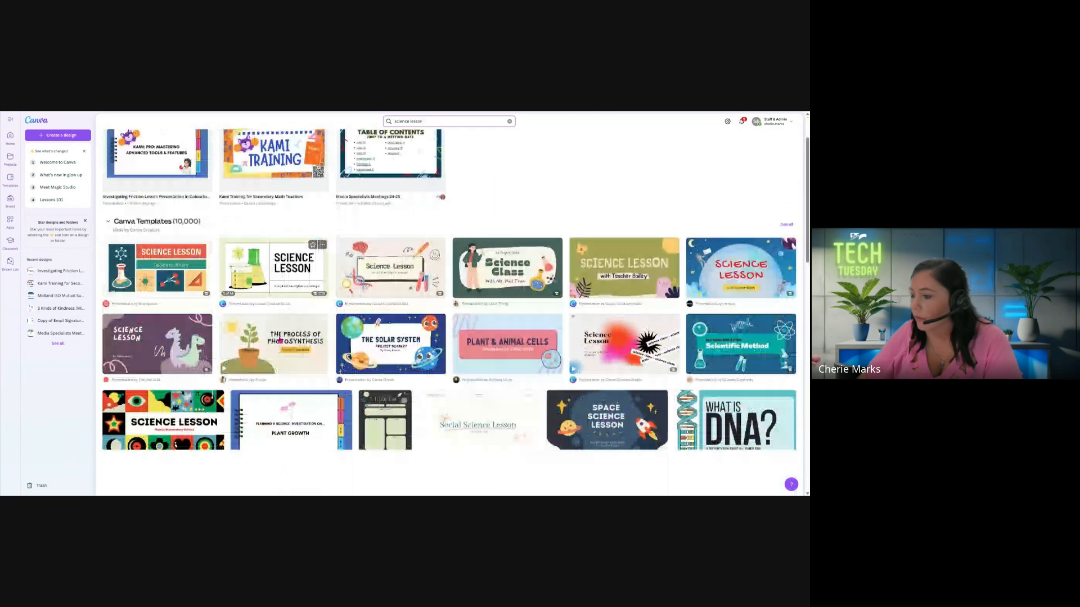
click(270, 272)
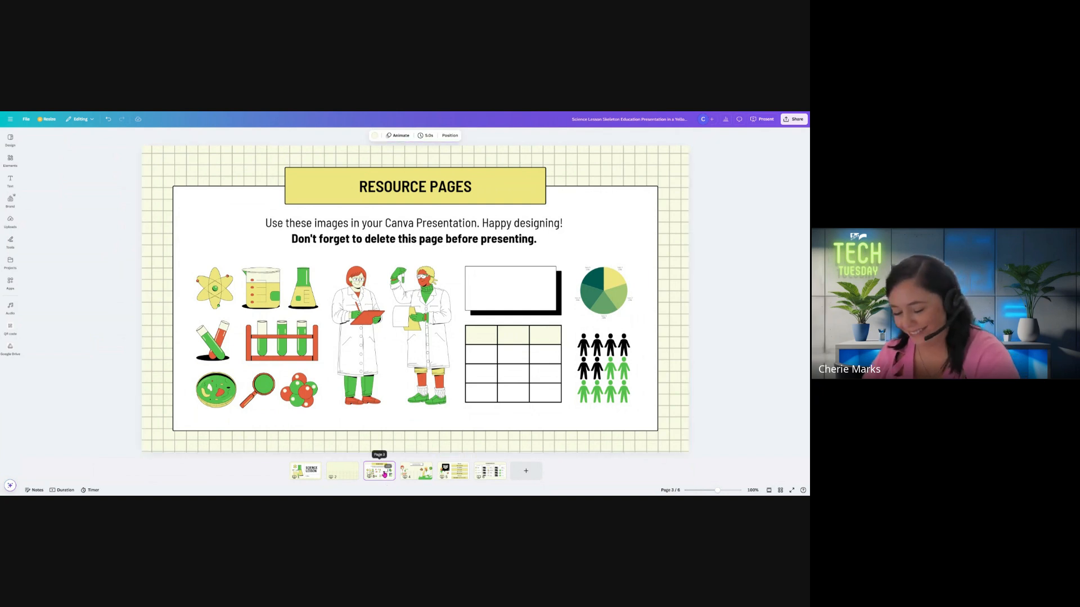
Delete the resource, video call background, present mode keys and keyboard shortcuts pages from the presentation
key(Delete)
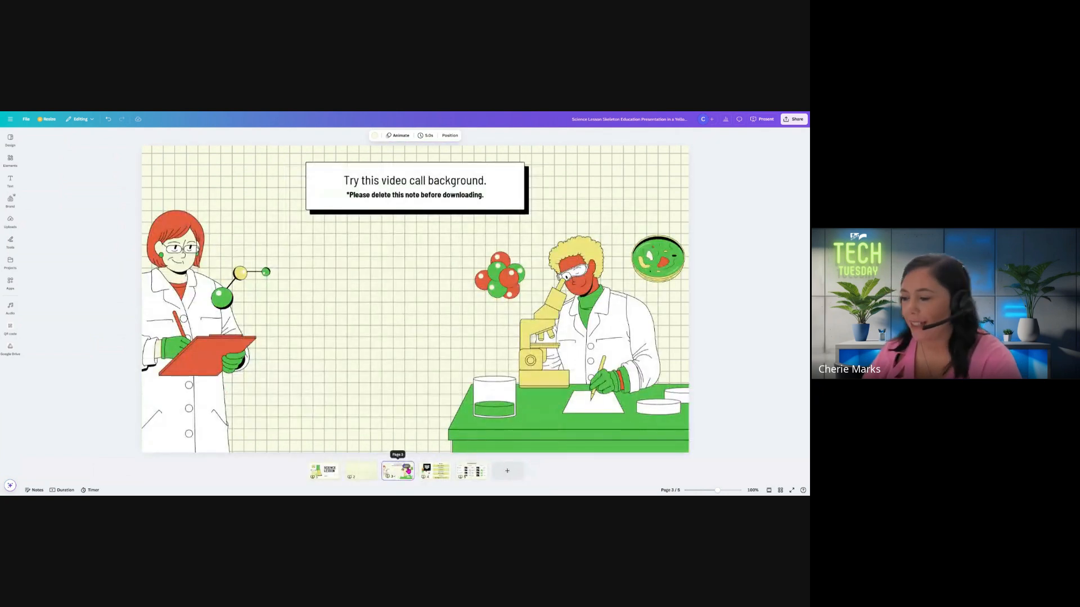
click(407, 467)
key(Delete)
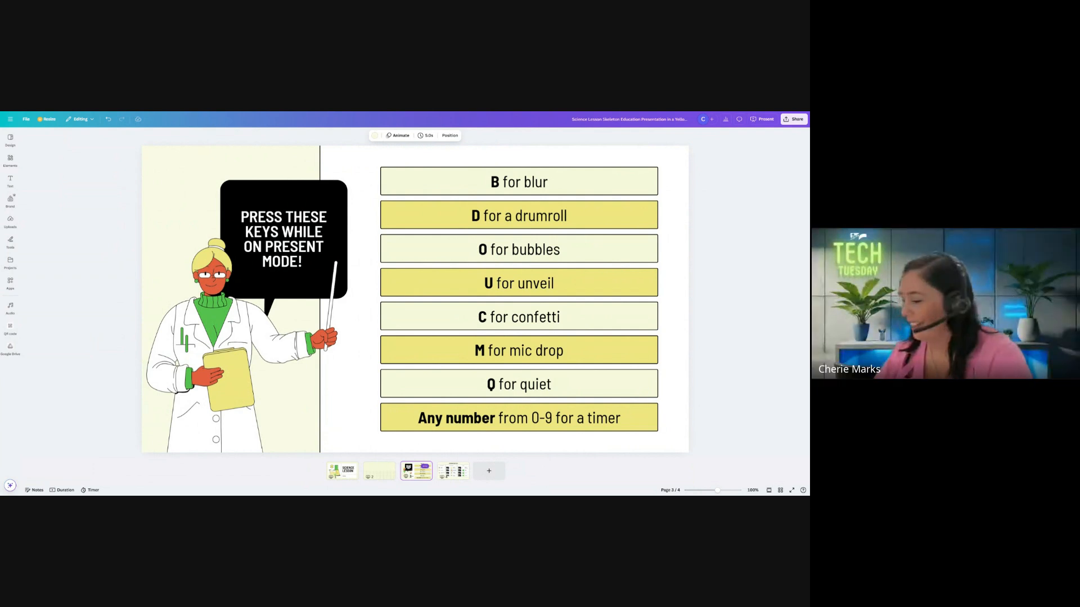
key(Delete)
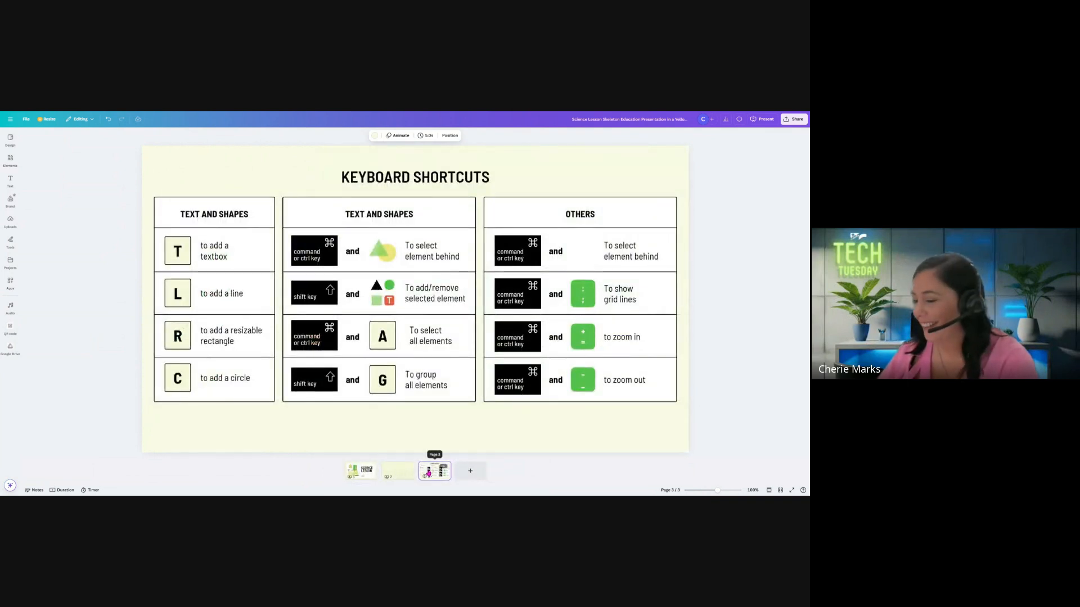
key(Delete)
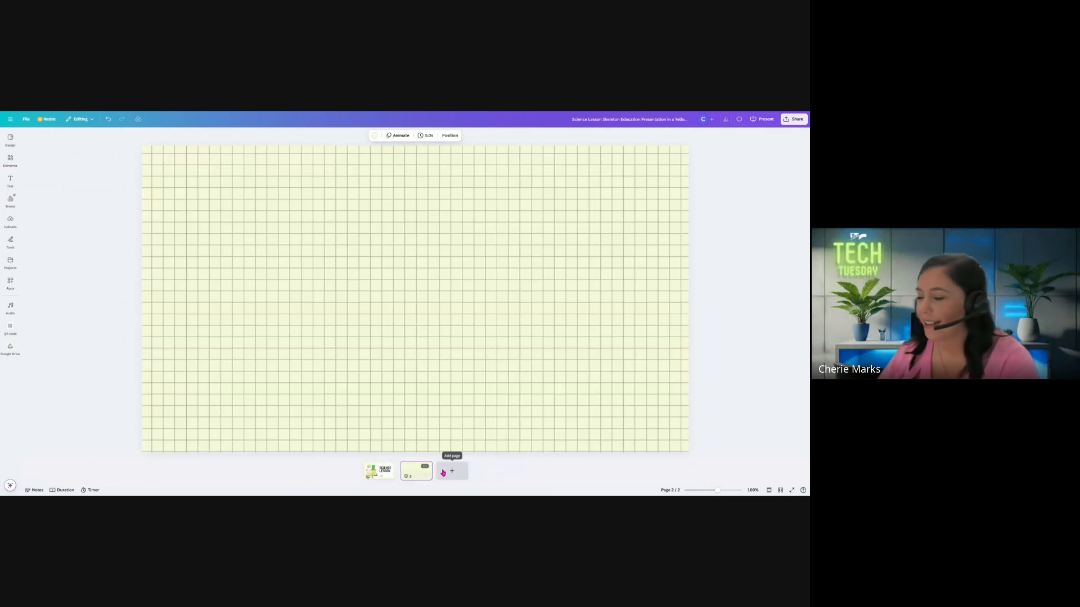
Duplicate the blank grid page four times to make a six-page presentation
right_click(411, 478)
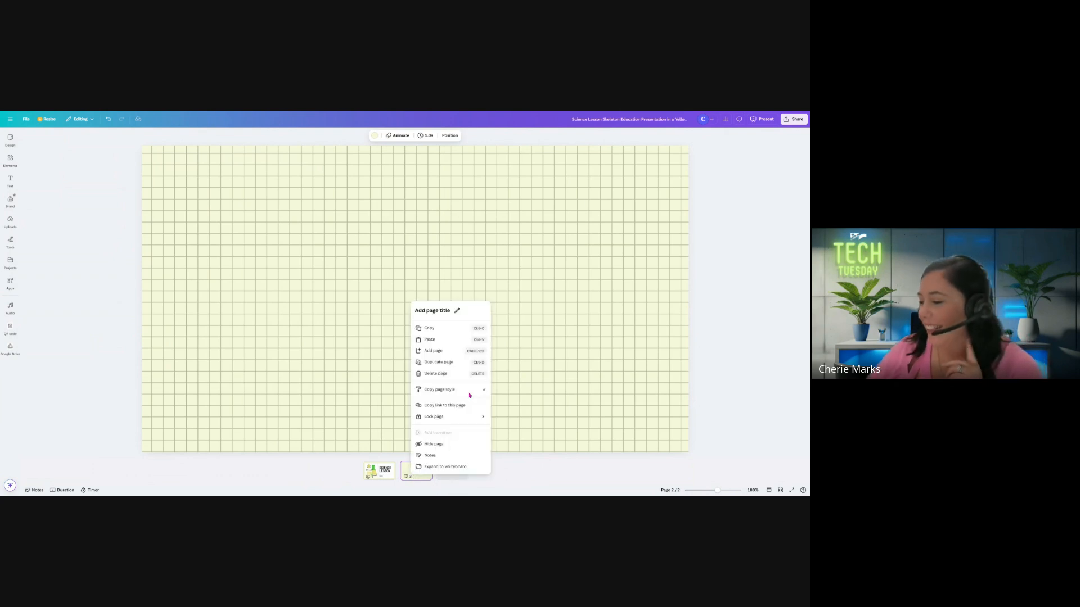
click(457, 362)
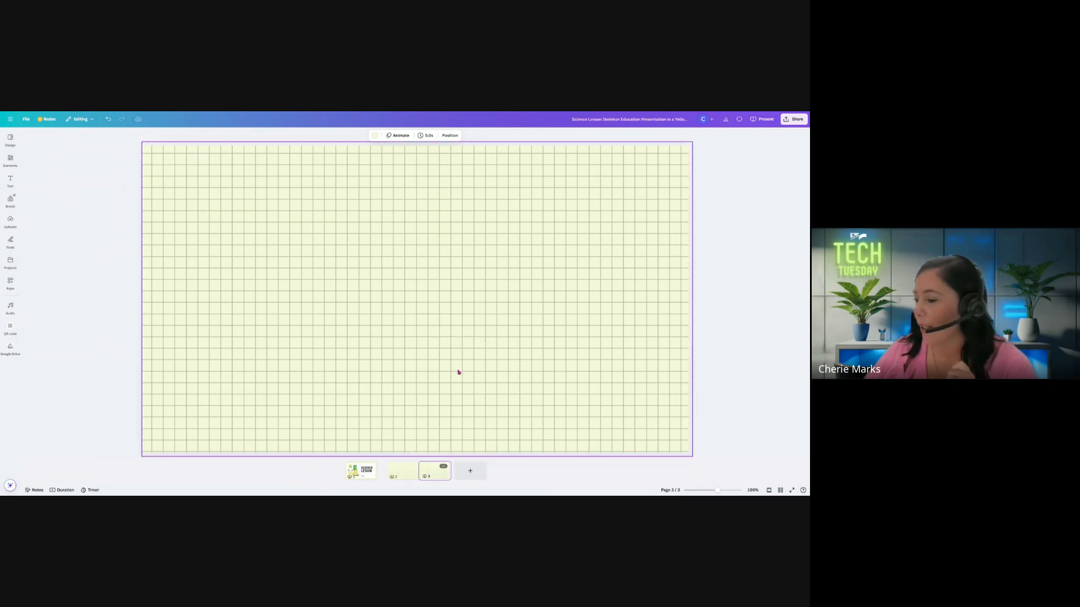
right_click(430, 469)
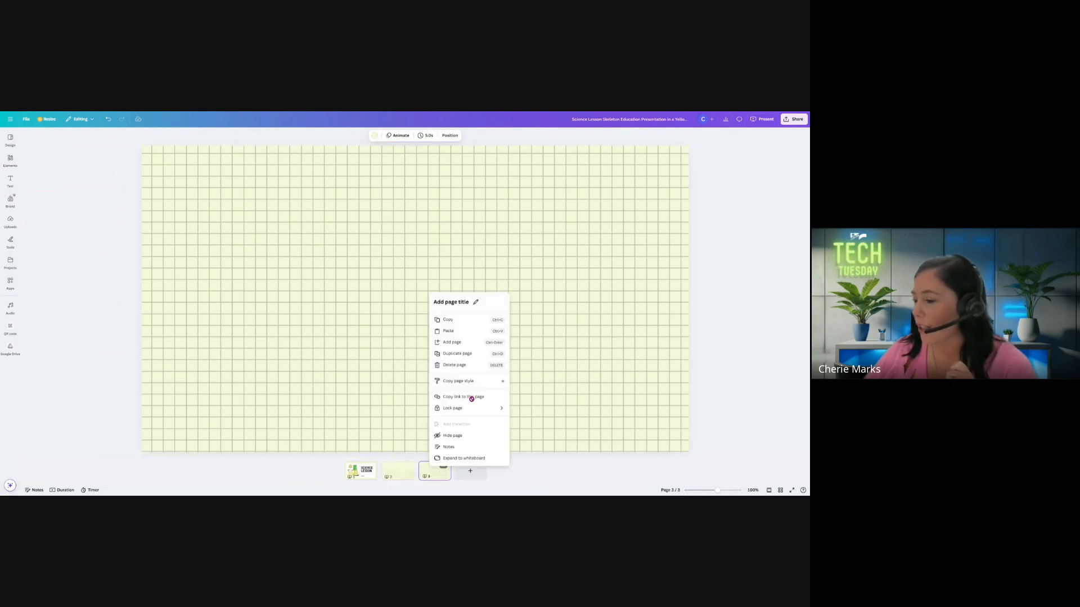
click(469, 358)
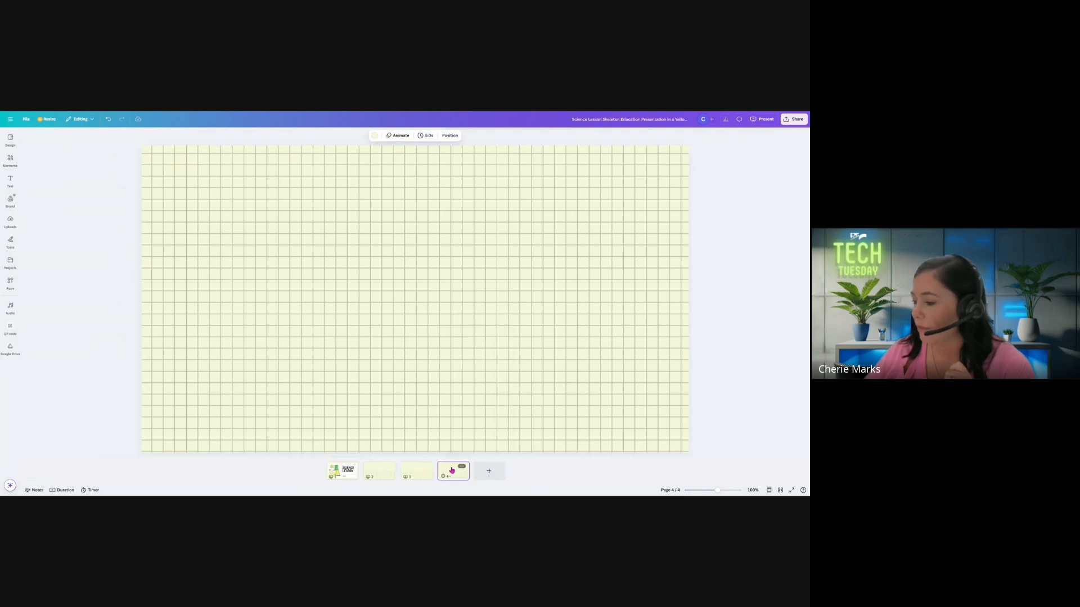
right_click(453, 471)
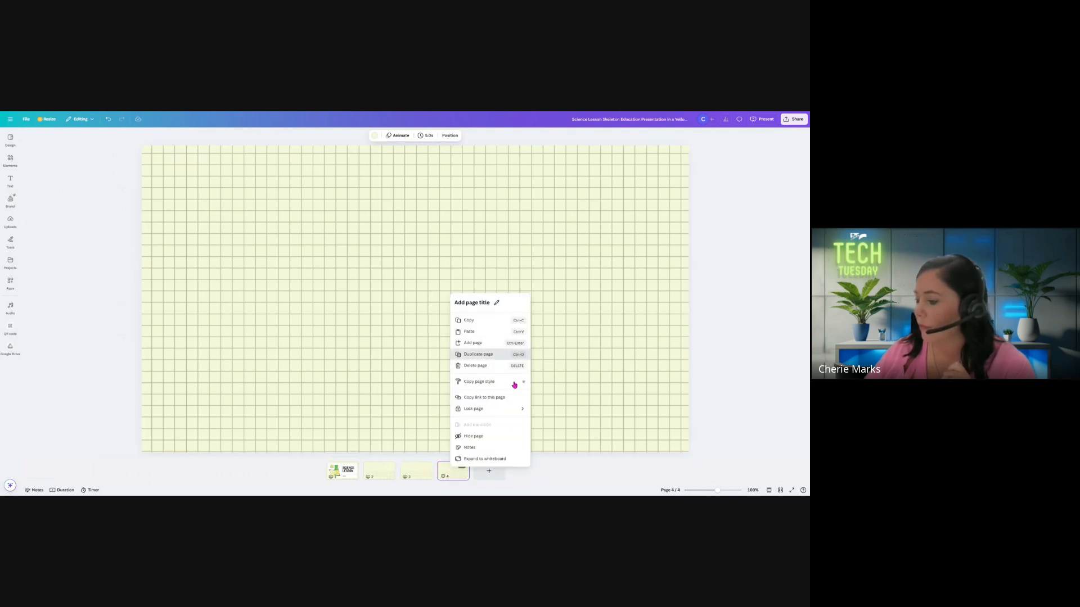
click(483, 354)
right_click(477, 476)
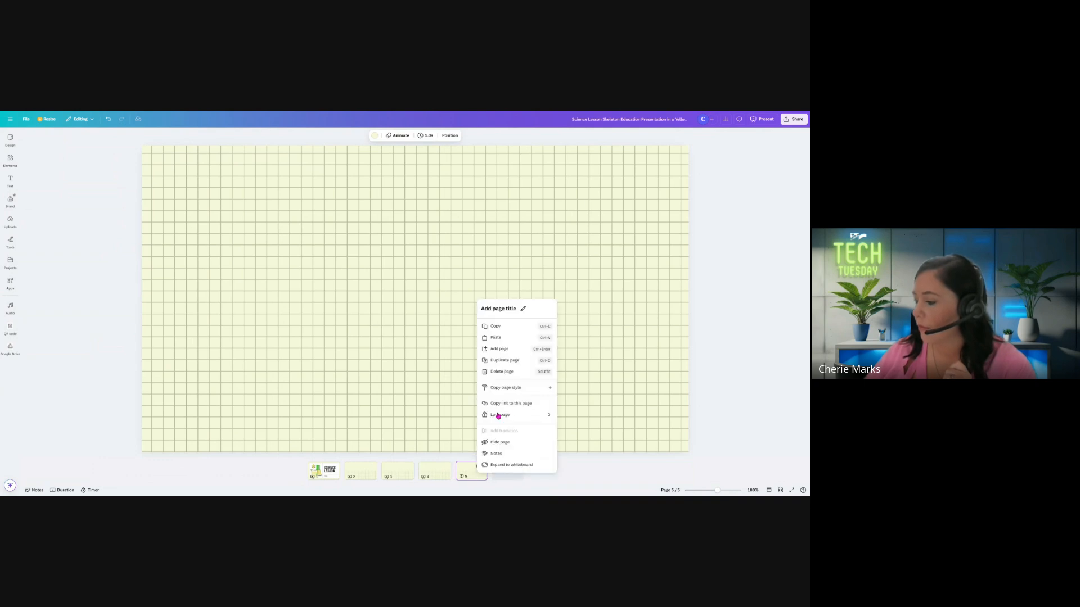
click(520, 363)
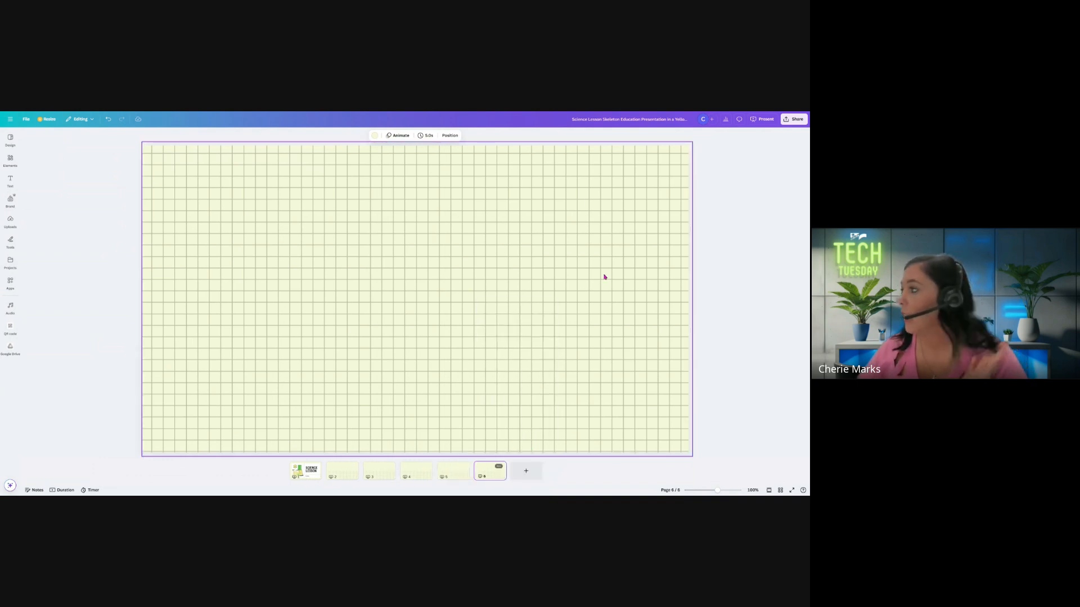
View the file types available for downloading the design, then close the download options
click(803, 121)
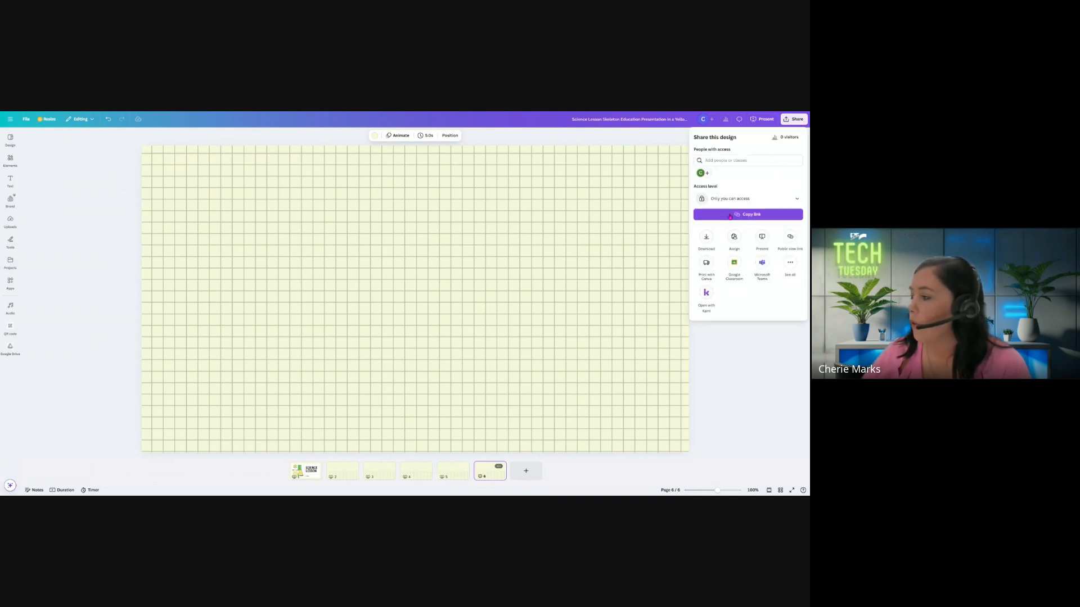
click(707, 241)
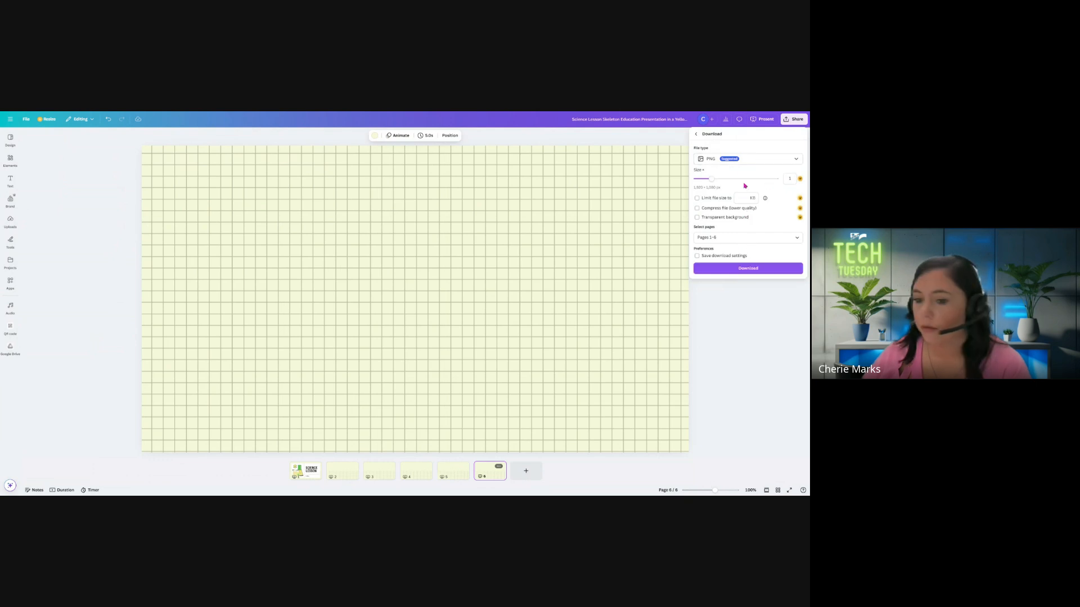
click(749, 162)
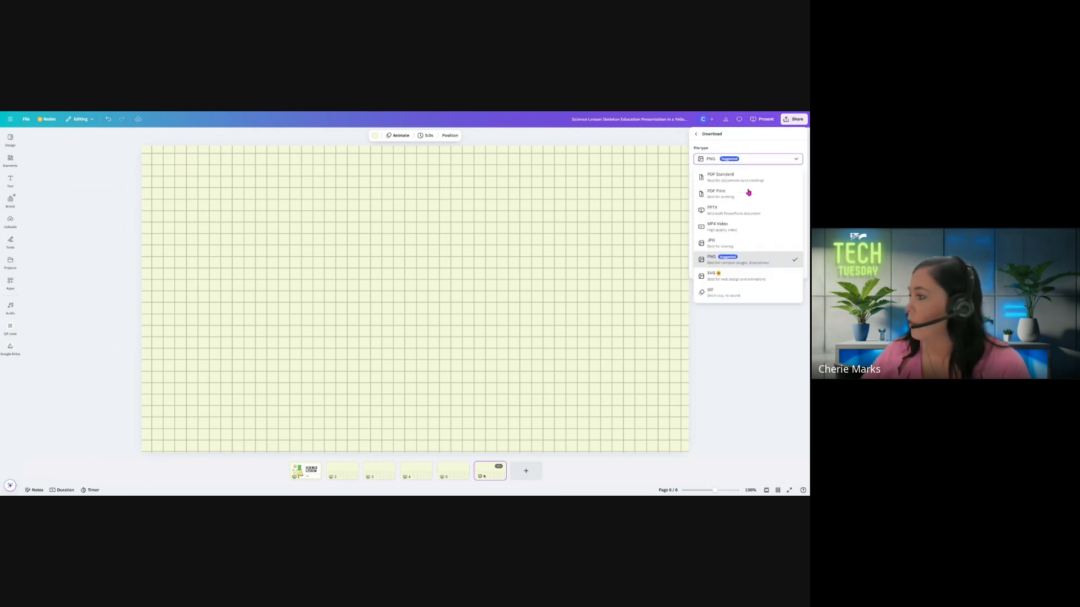
click(742, 321)
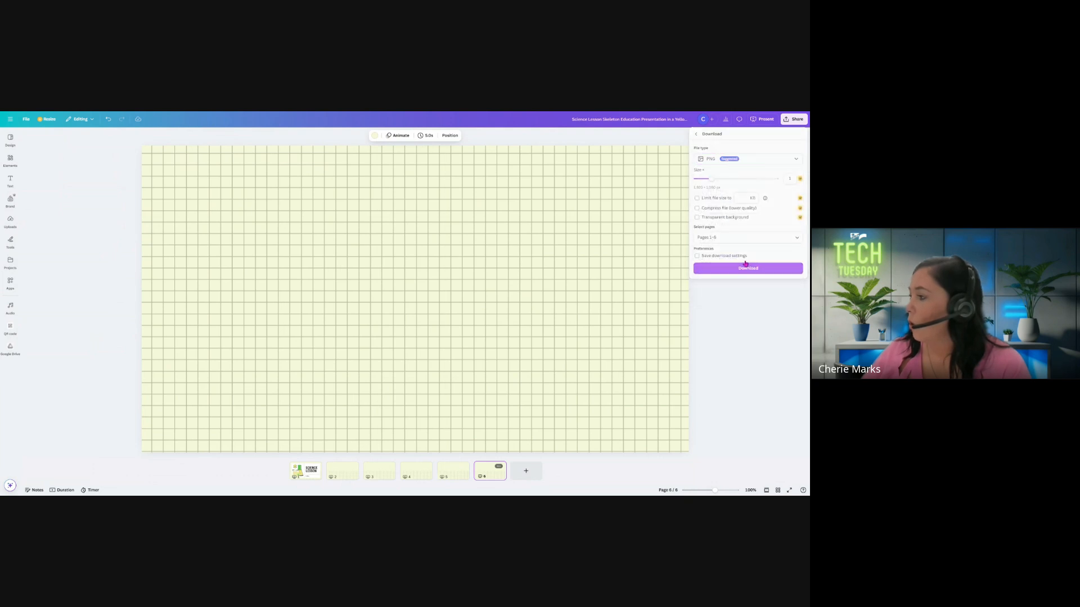
Open the science lesson design with Kami and look through its title page and blank grid pages
click(794, 119)
click(708, 293)
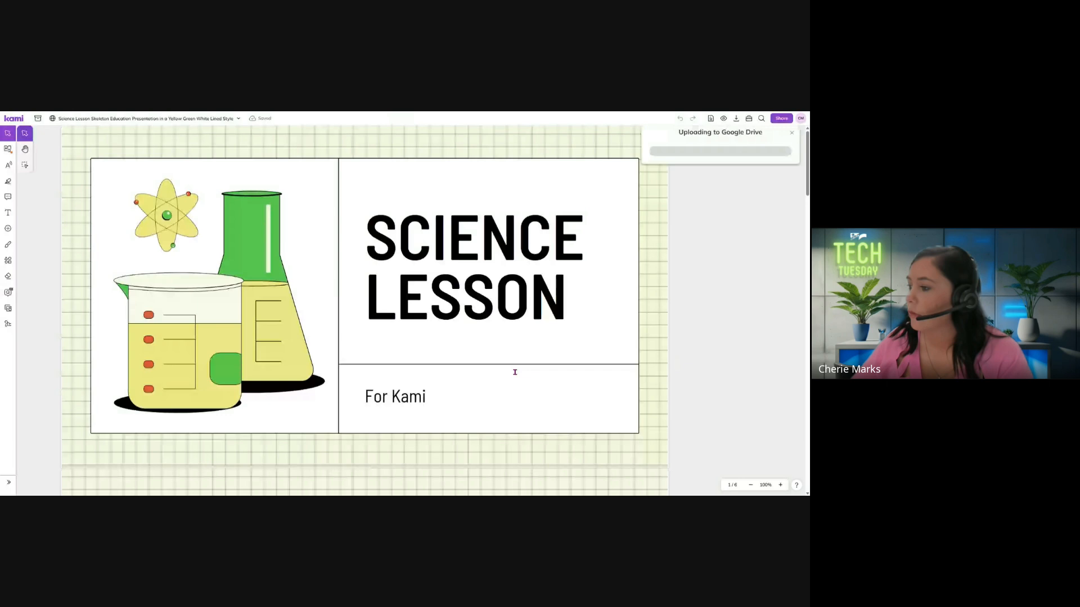
scroll(518, 386, down, 2)
scroll(522, 396, down, 3)
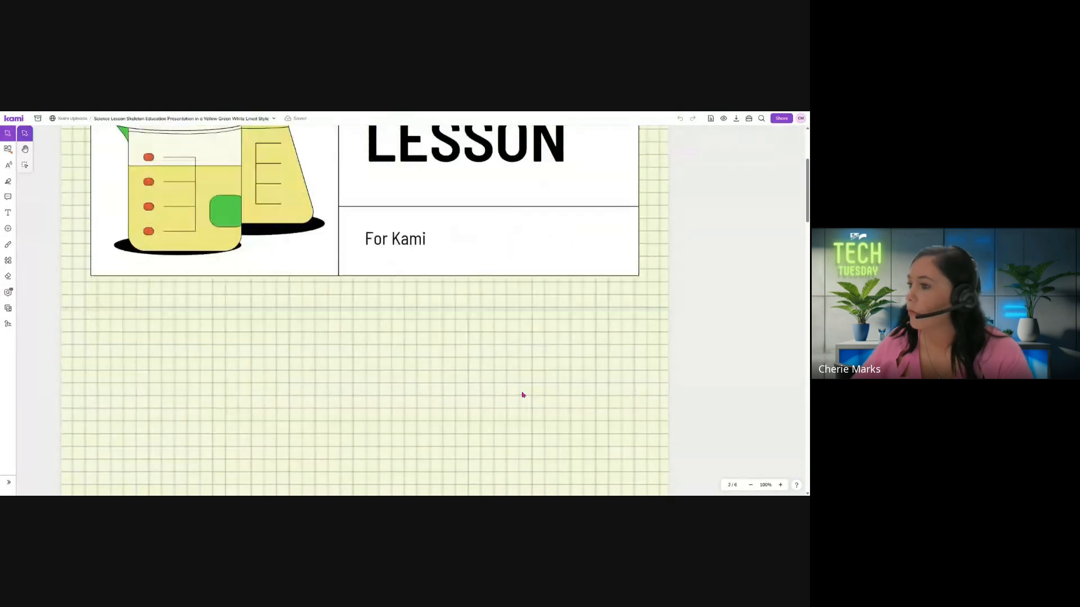
scroll(536, 324, up, 4)
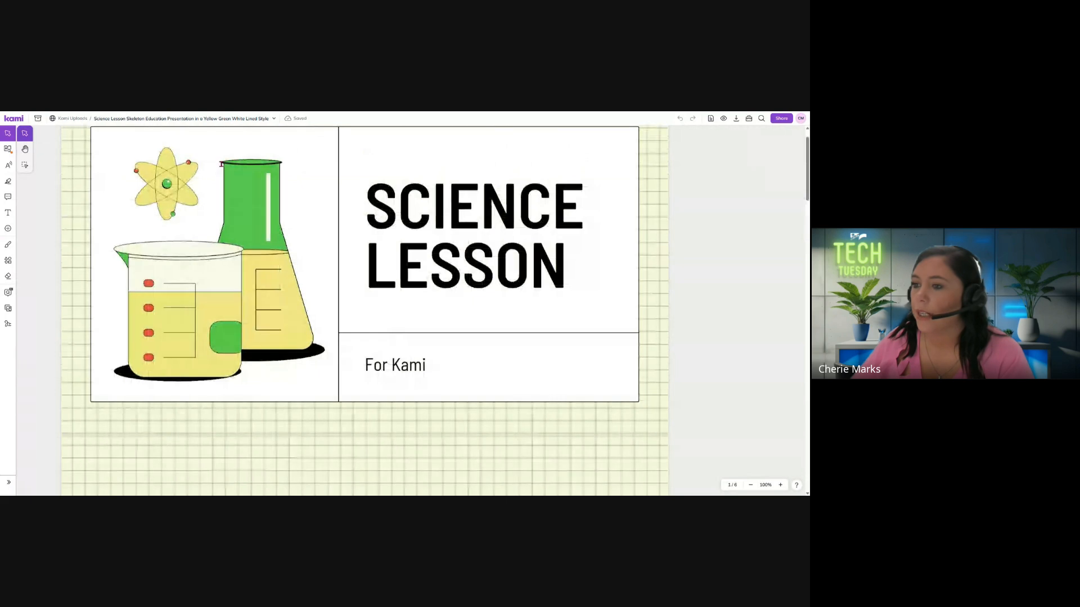
scroll(458, 372, down, 4)
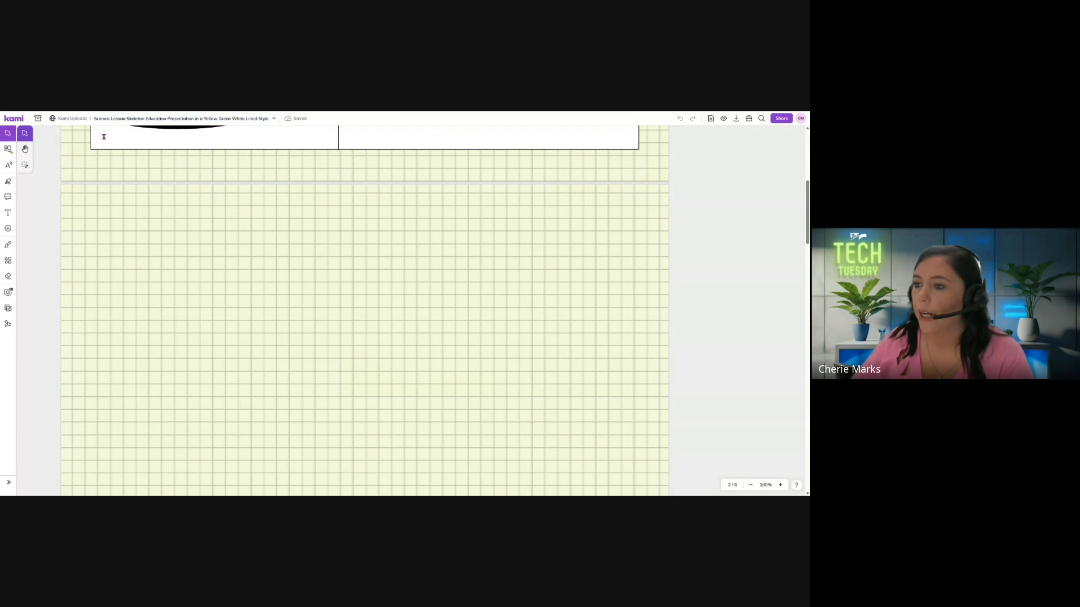
scroll(551, 339, down, 2)
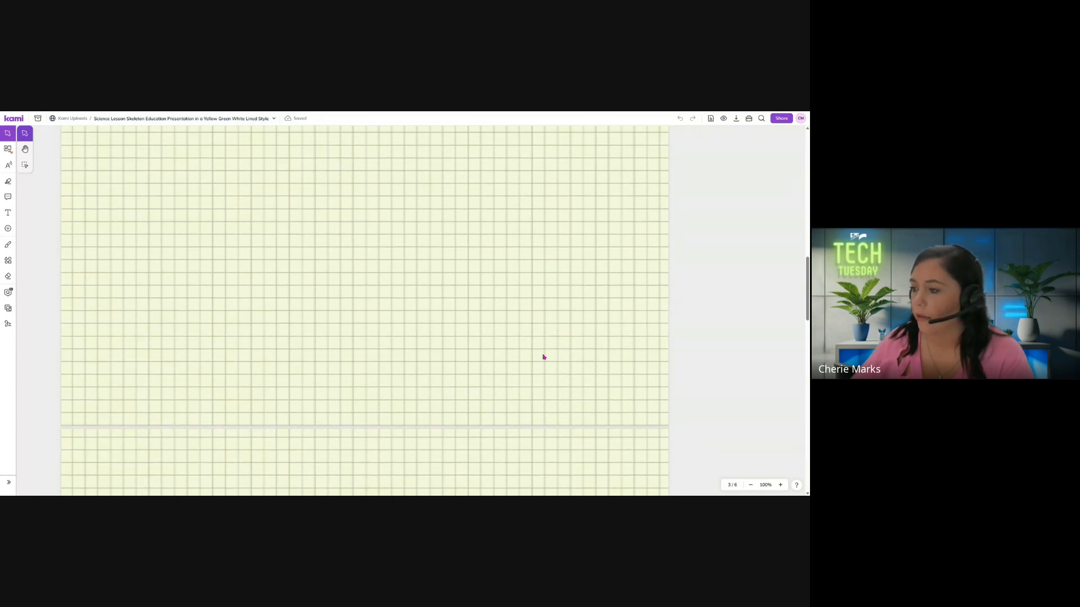
scroll(538, 354, up, 4)
scroll(506, 357, down, 6)
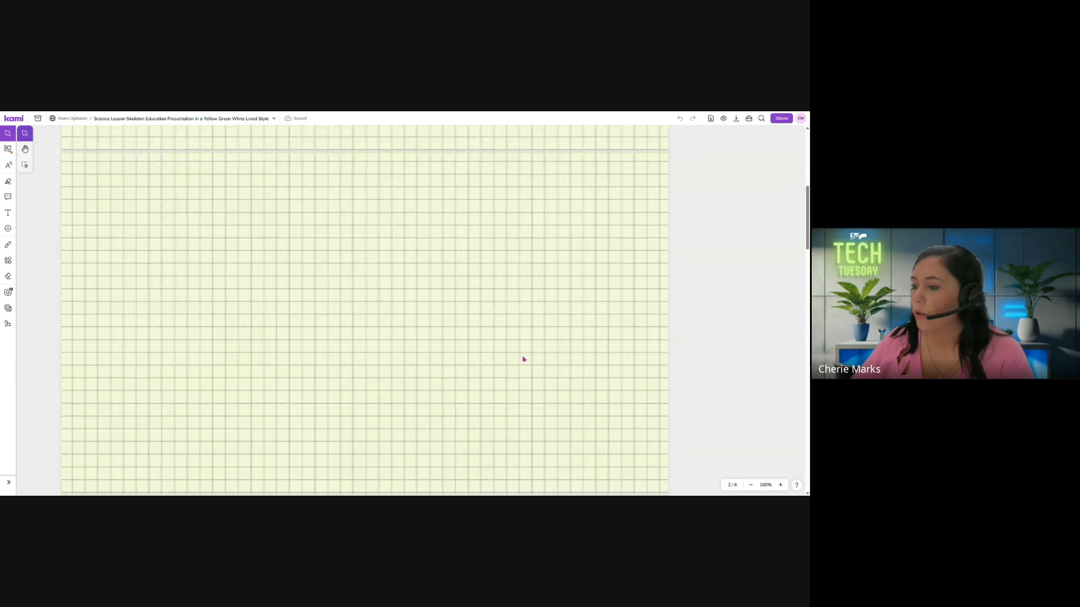
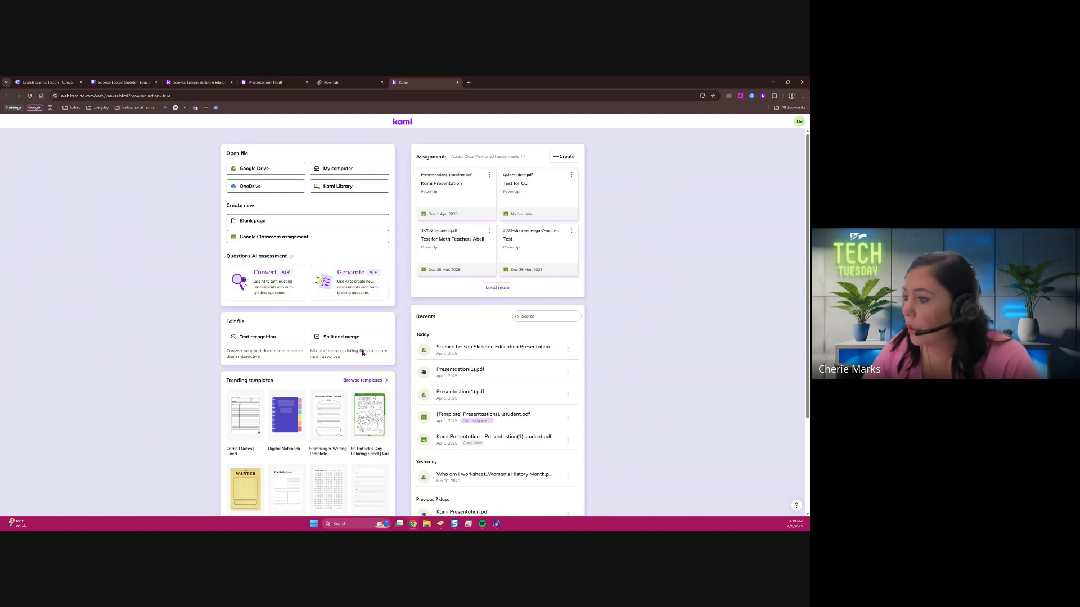
Filter the Kami Library templates by Science and open the Interactive Parts of a Plant Cell worksheet with Kami
click(337, 190)
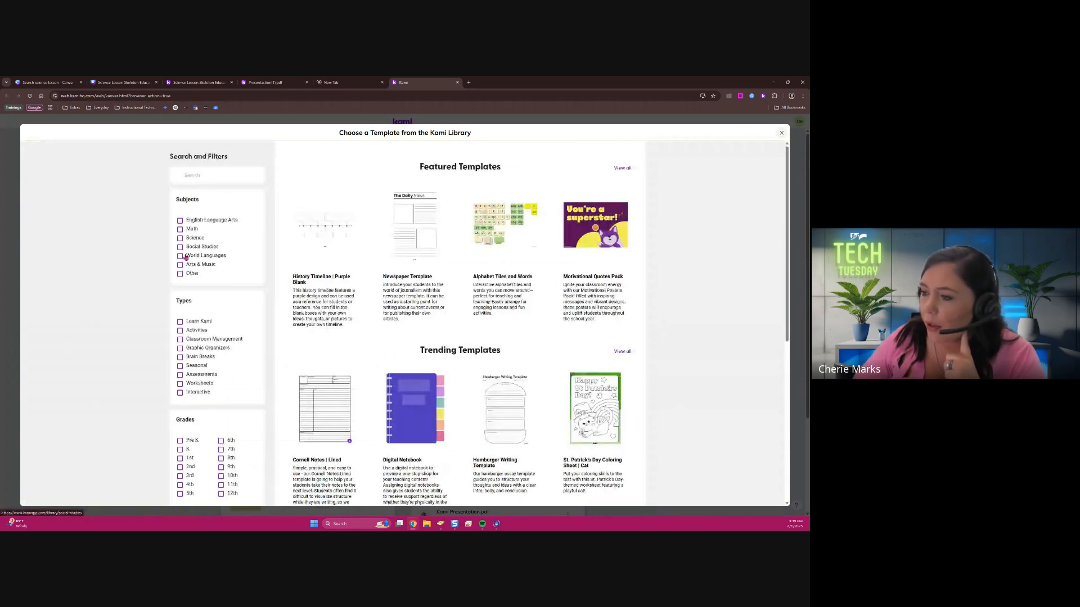
click(180, 238)
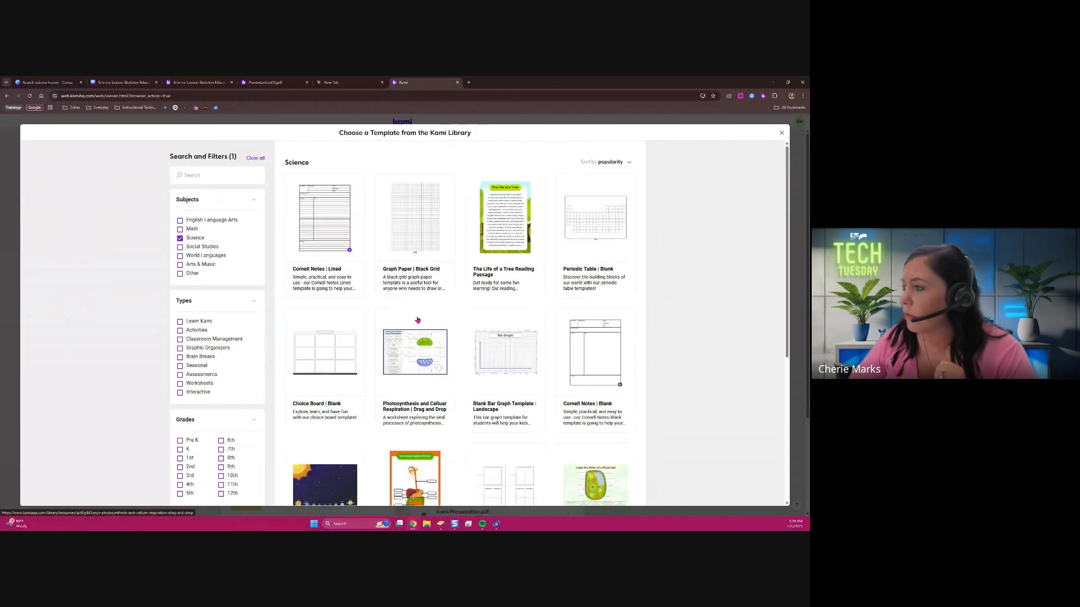
scroll(394, 321, down, 2)
scroll(433, 321, down, 3)
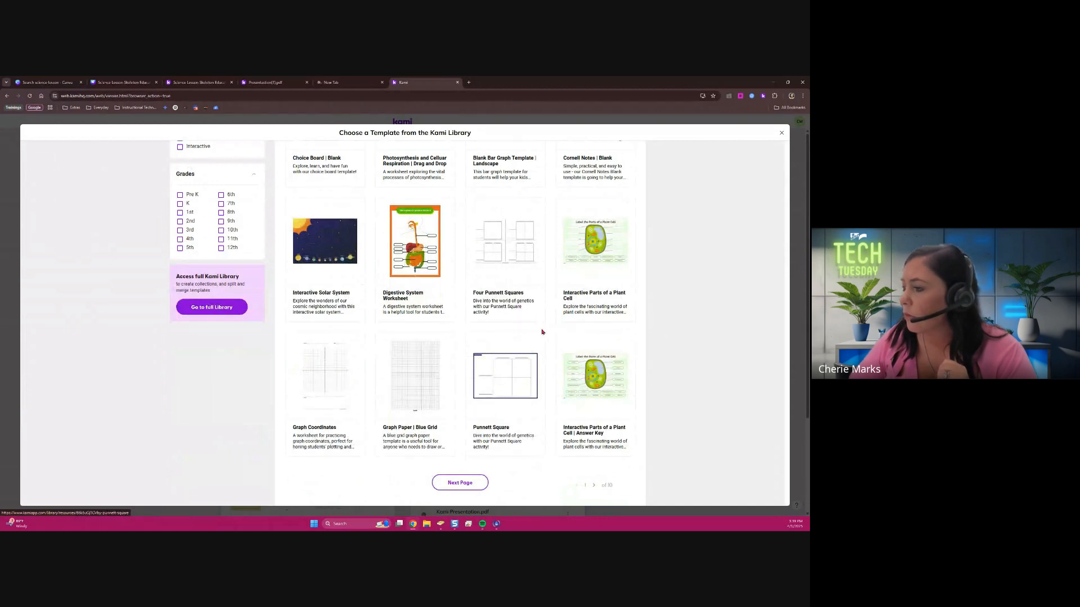
click(595, 264)
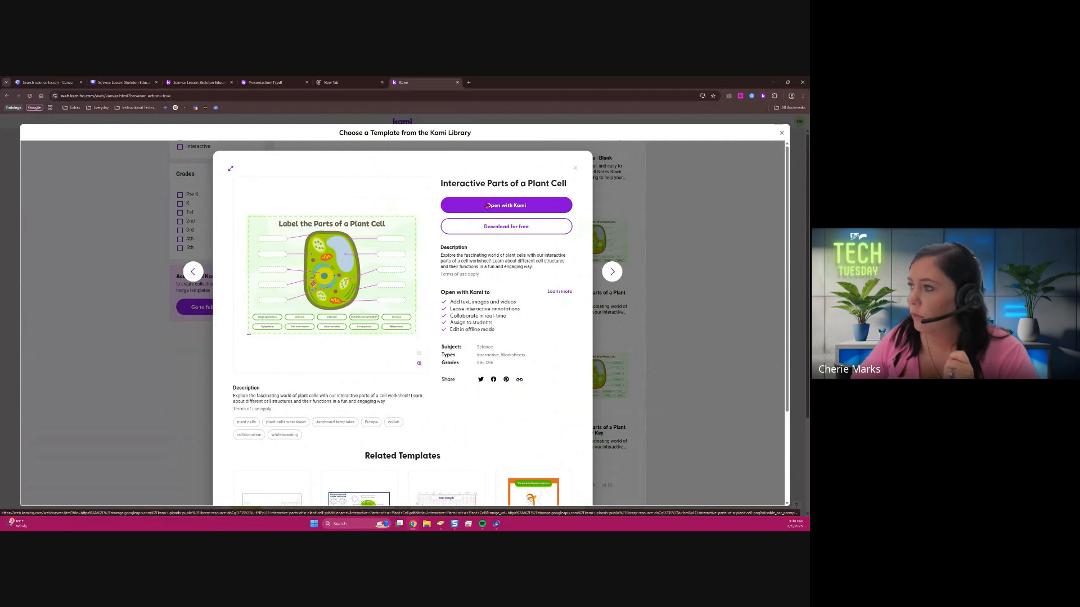
click(487, 206)
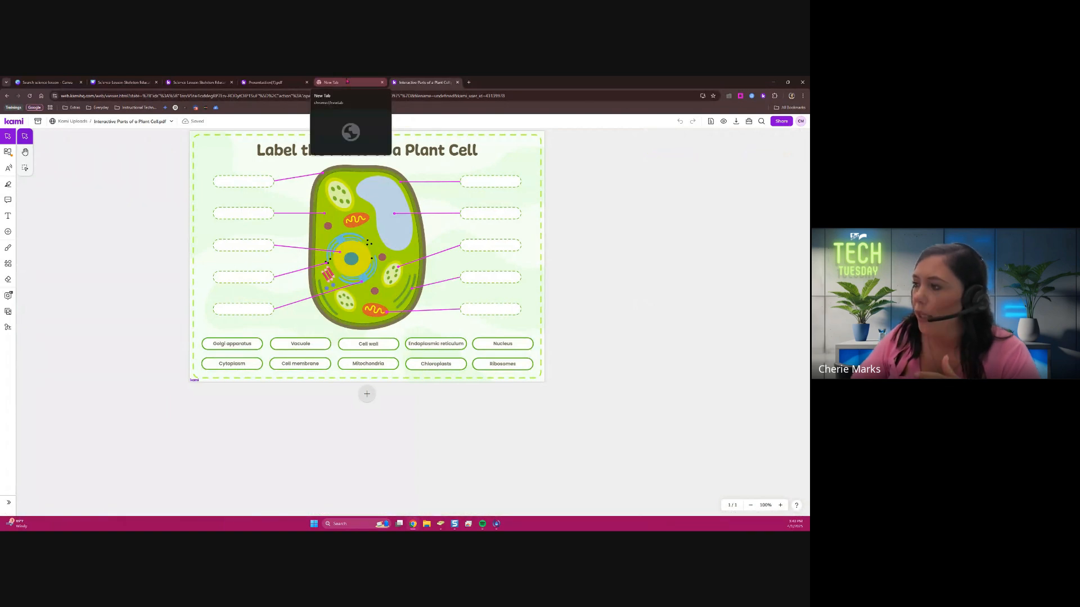
click(347, 81)
click(763, 96)
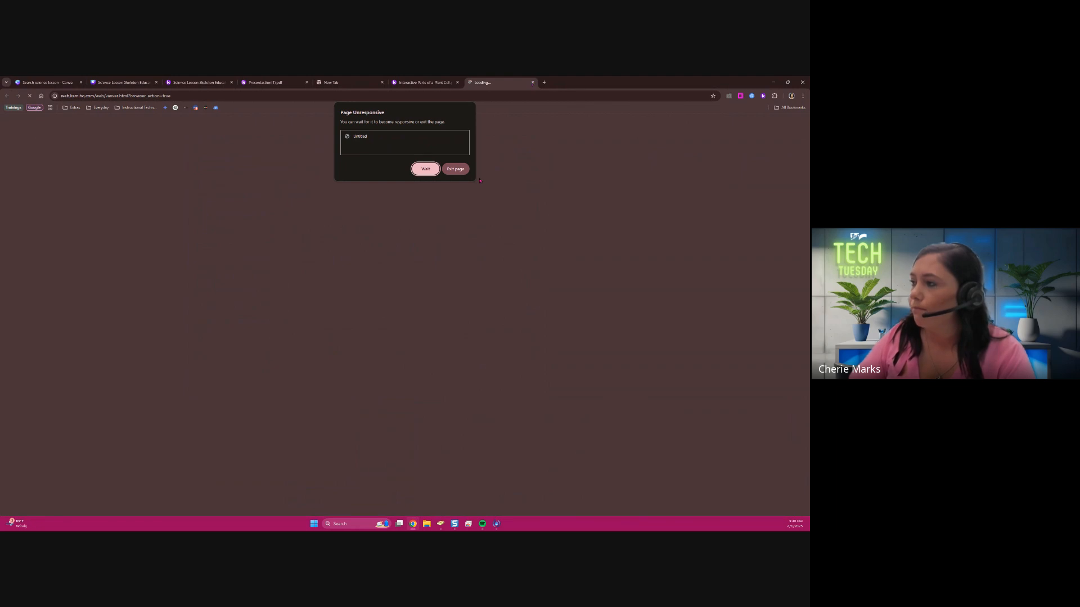
click(455, 168)
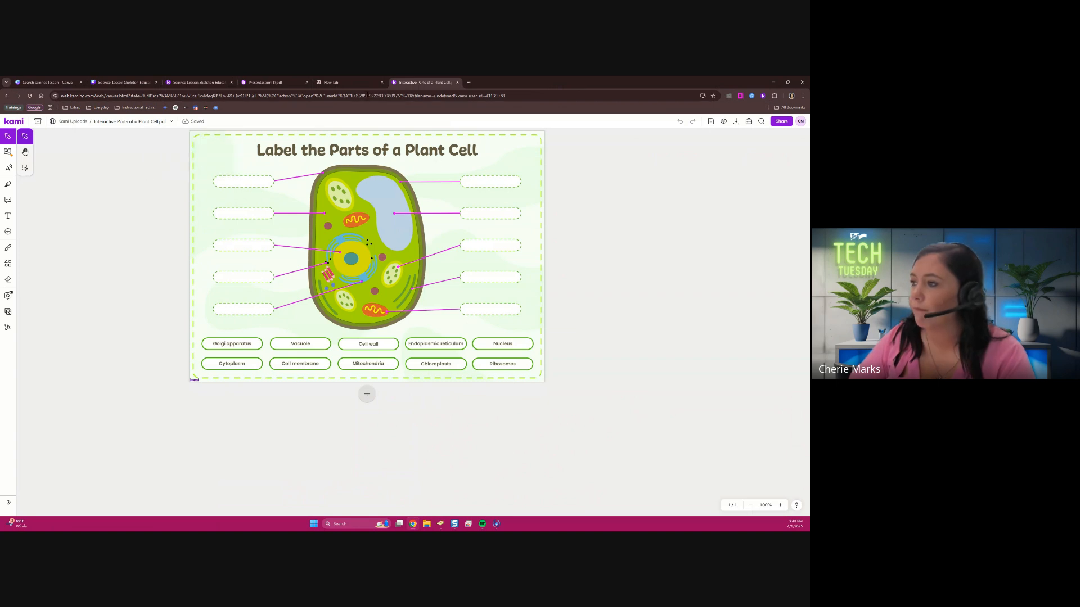
Reopen the Kami Library, filter the templates by Math, and look through the worksheets offered
click(360, 83)
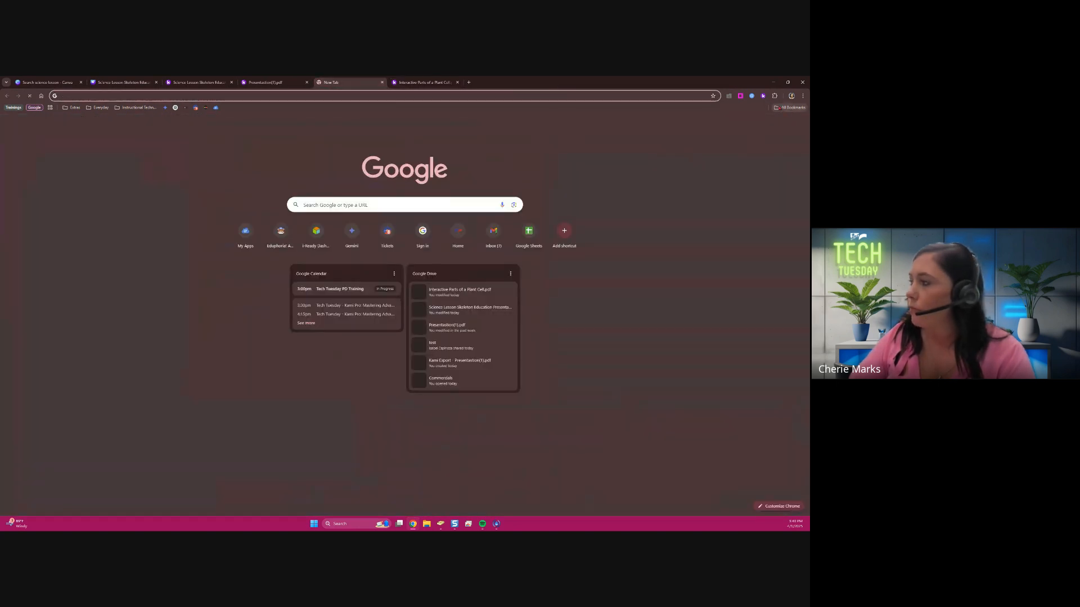
click(763, 96)
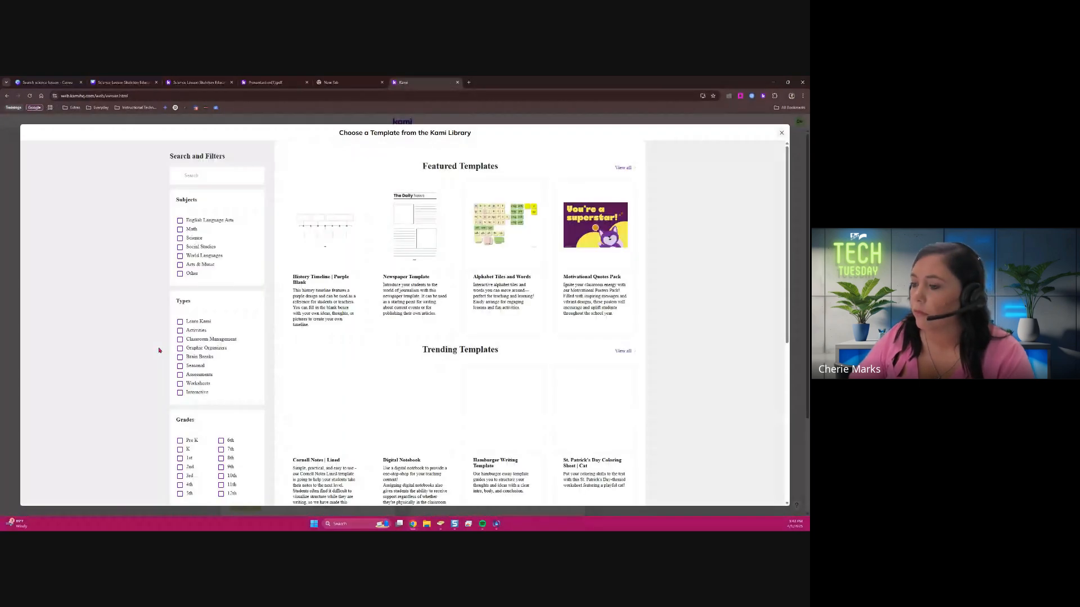
click(180, 229)
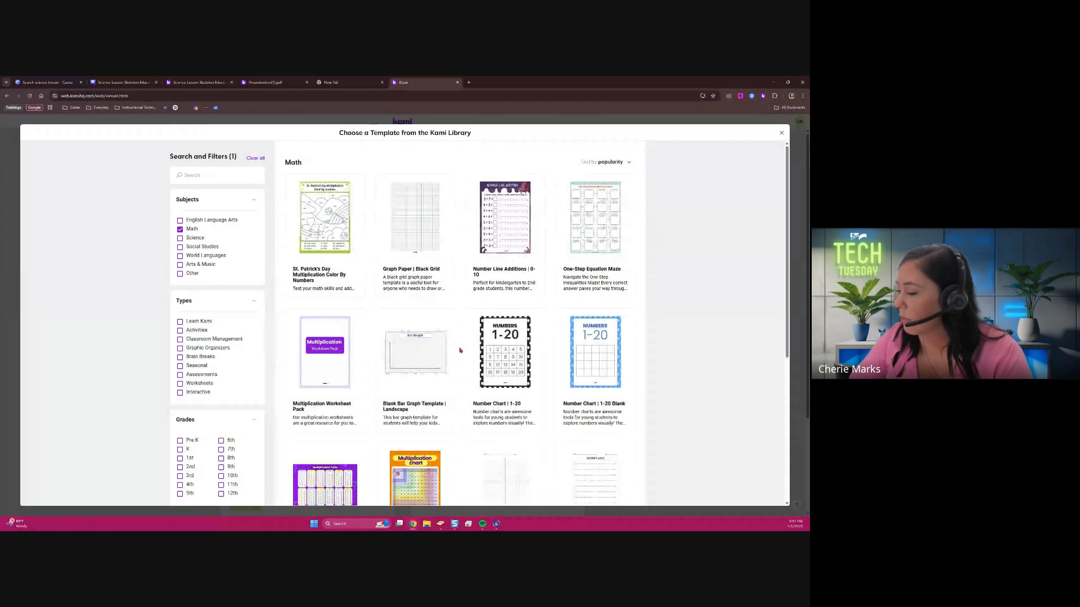
scroll(483, 360, down, 3)
scroll(482, 360, down, 1)
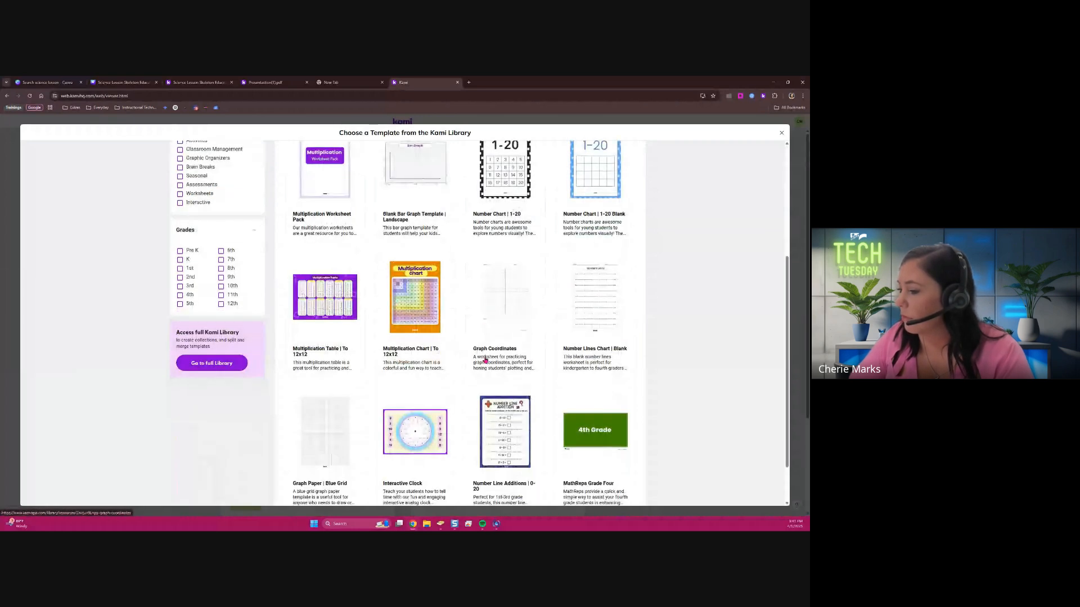
scroll(485, 361, down, 1)
scroll(190, 288, up, 5)
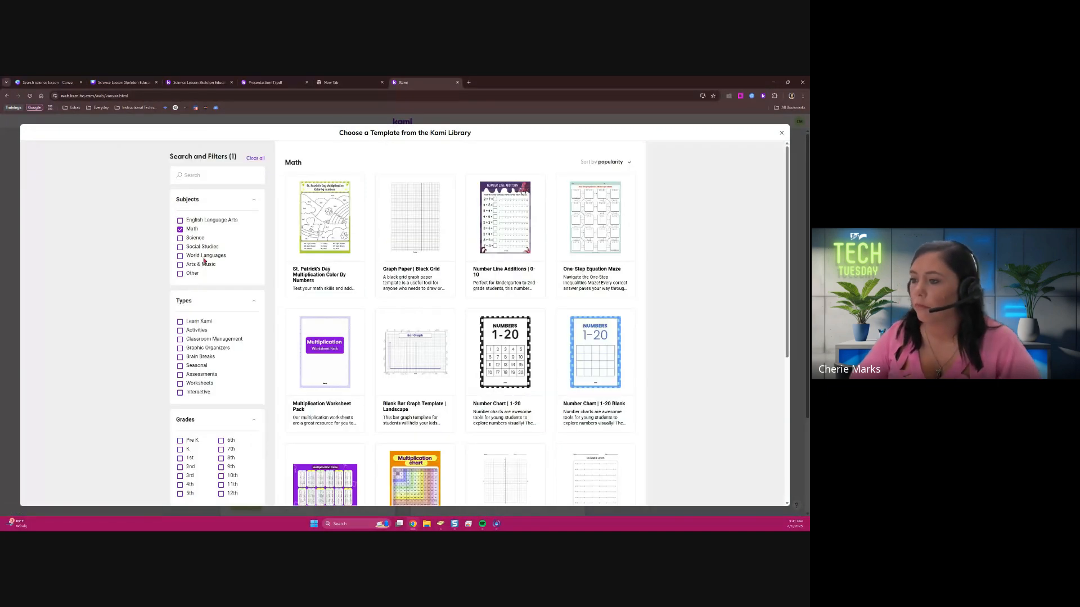
Search the Math templates for "multiplication chart" and open the 12x12 multiplication chart worksheet with Kami
click(216, 179)
text(mult)
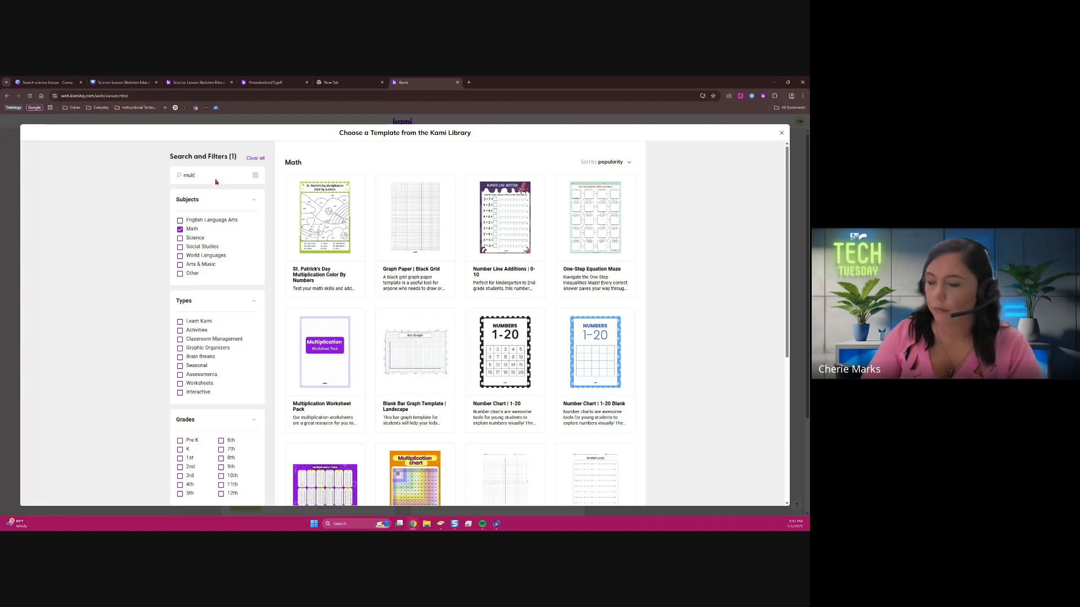
text(iplicat)
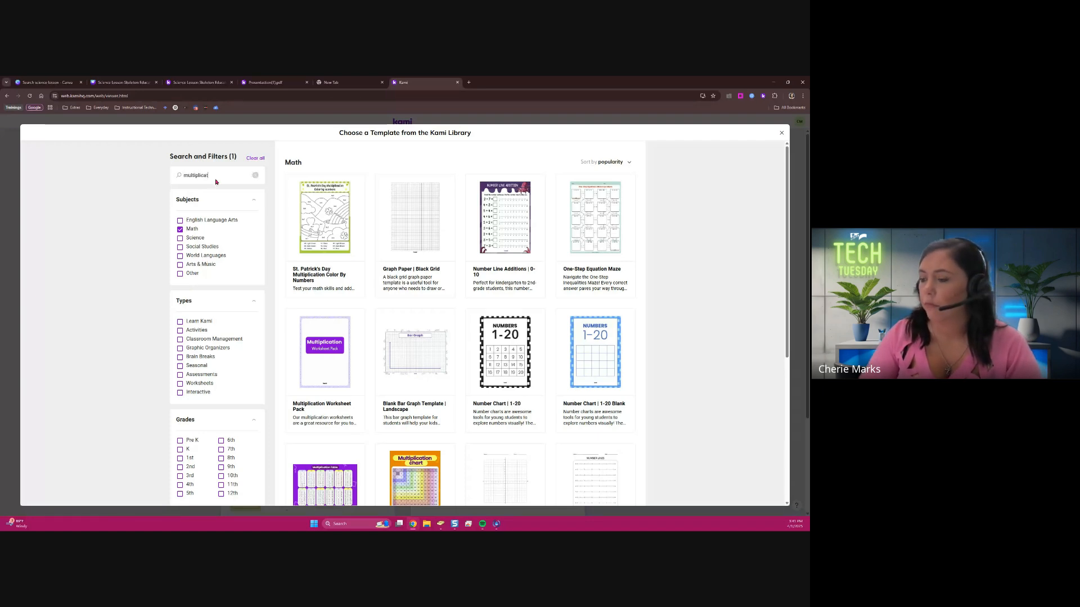
text(ion chart)
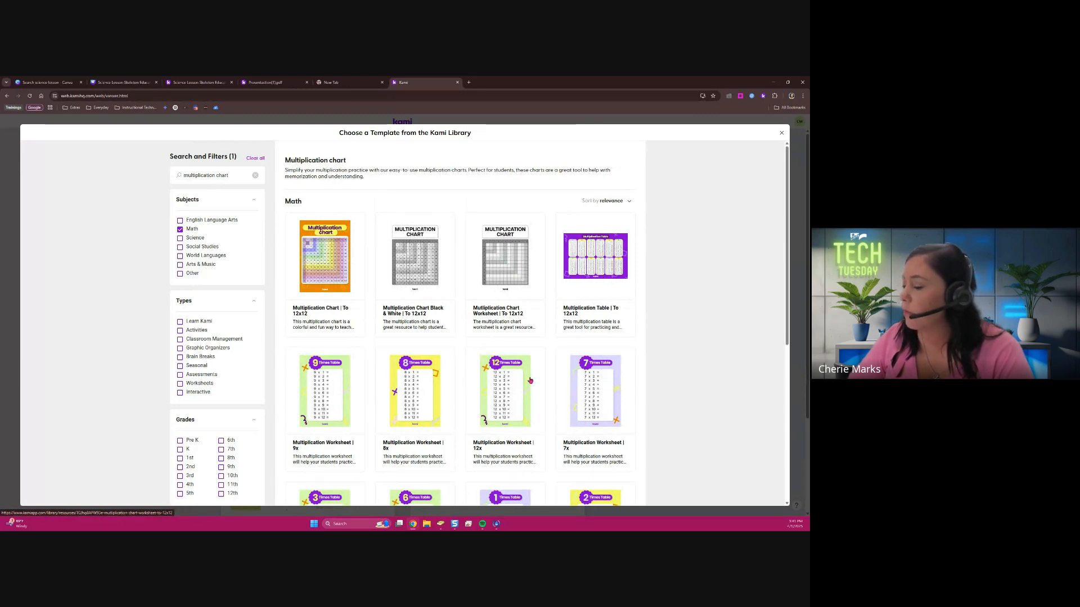
click(502, 261)
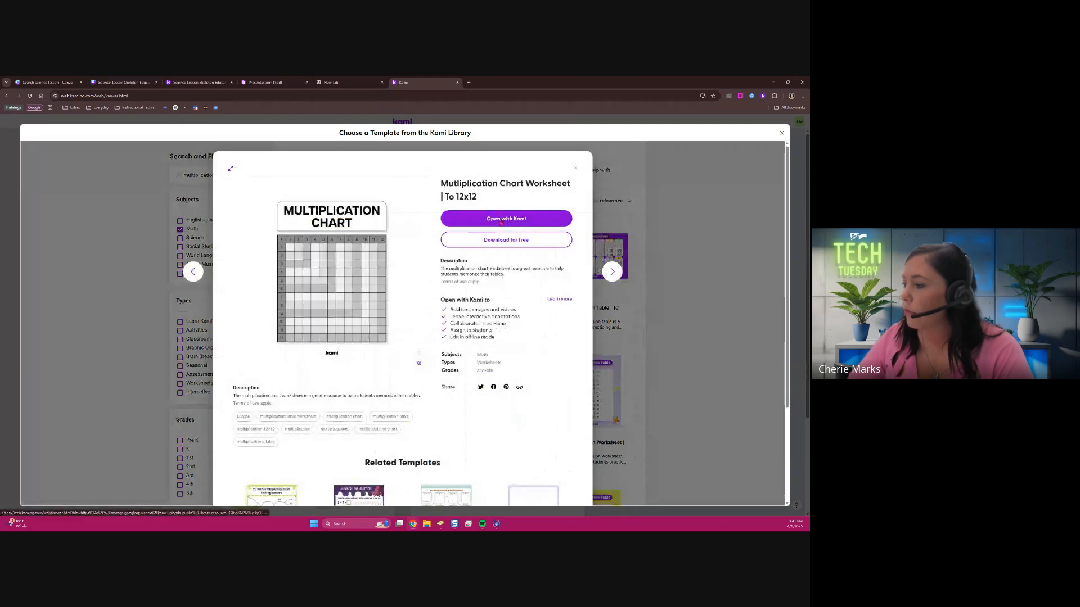
click(500, 220)
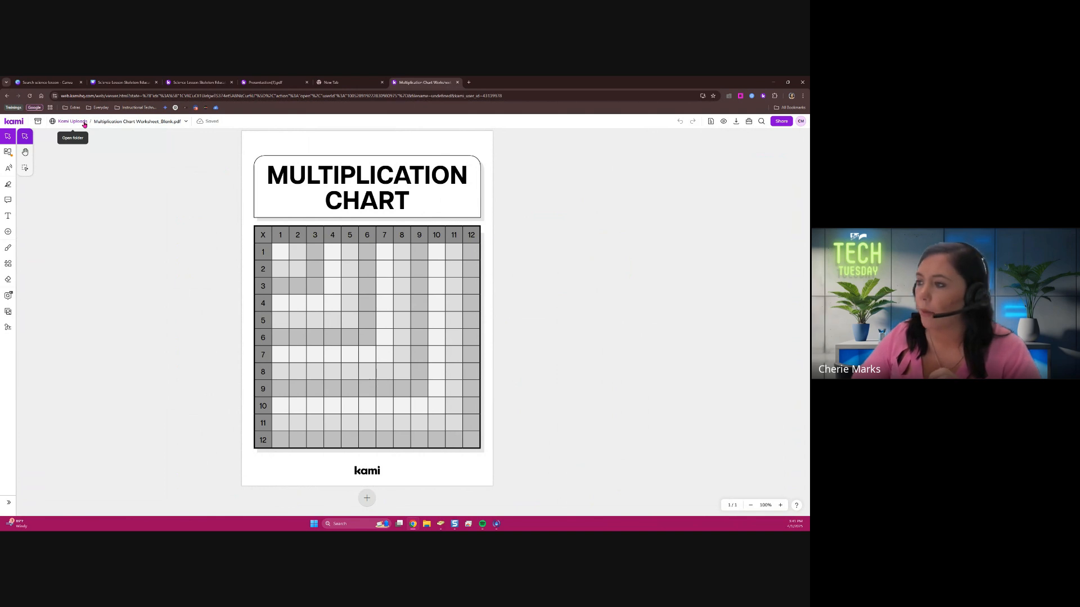
Return to the Kami Library, filter the templates by English Language Arts, and browse the first two result pages
click(14, 123)
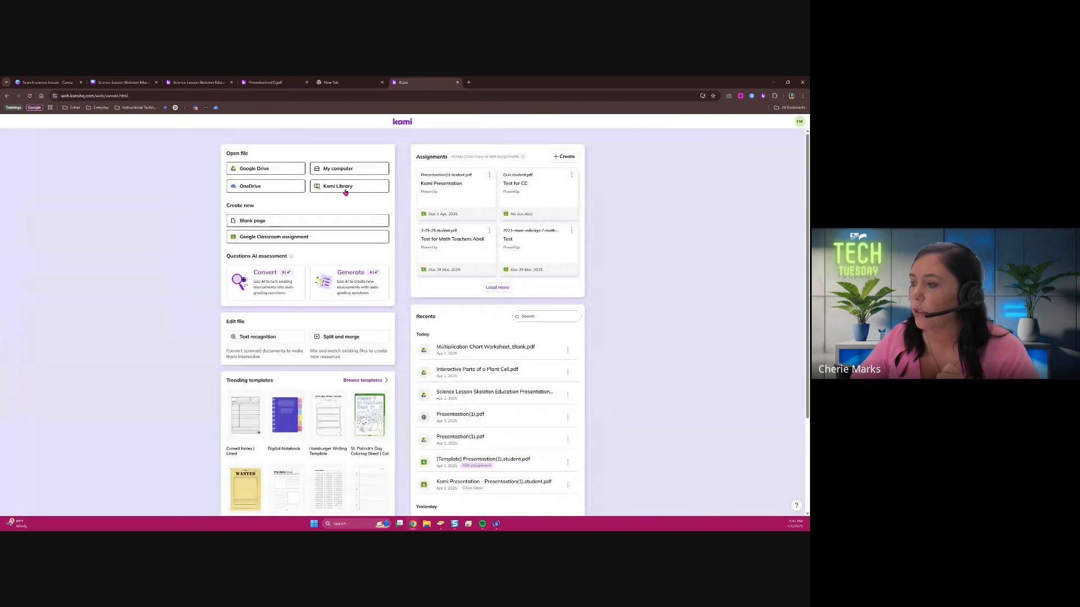
click(345, 191)
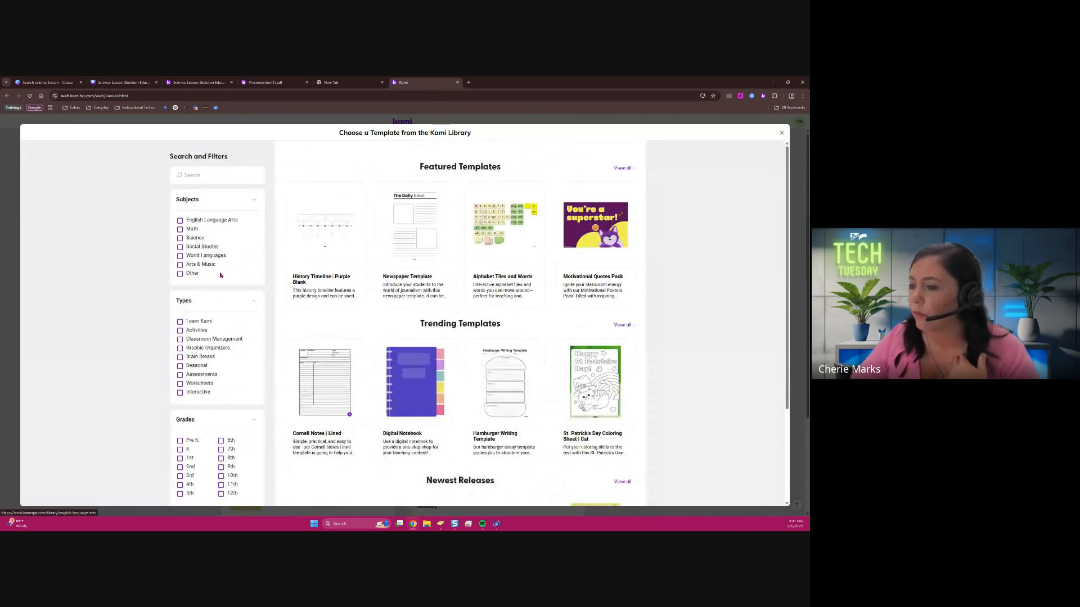
click(194, 220)
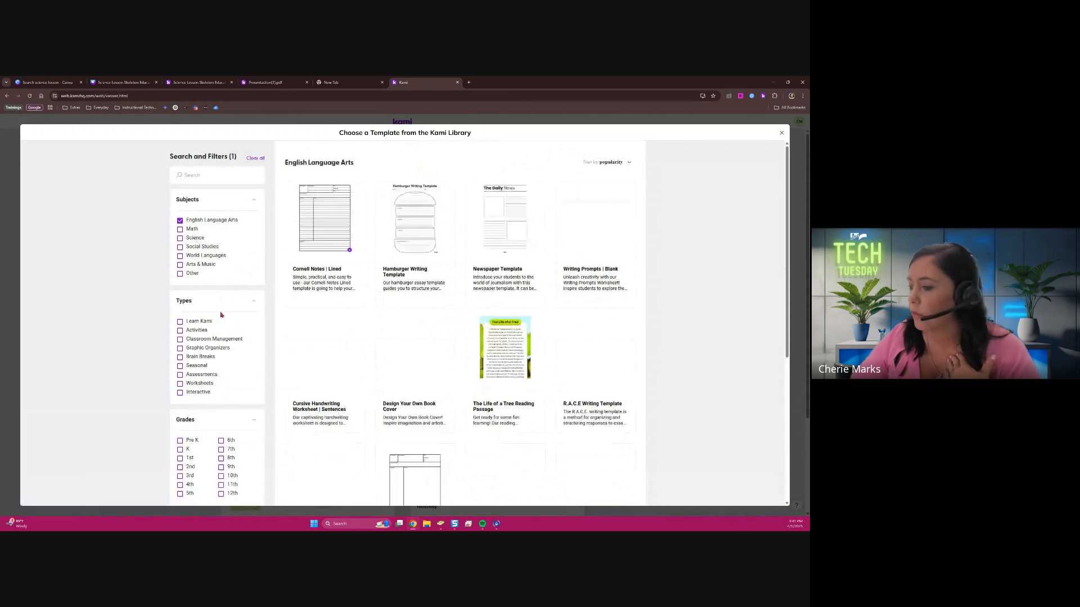
scroll(462, 329, down, 5)
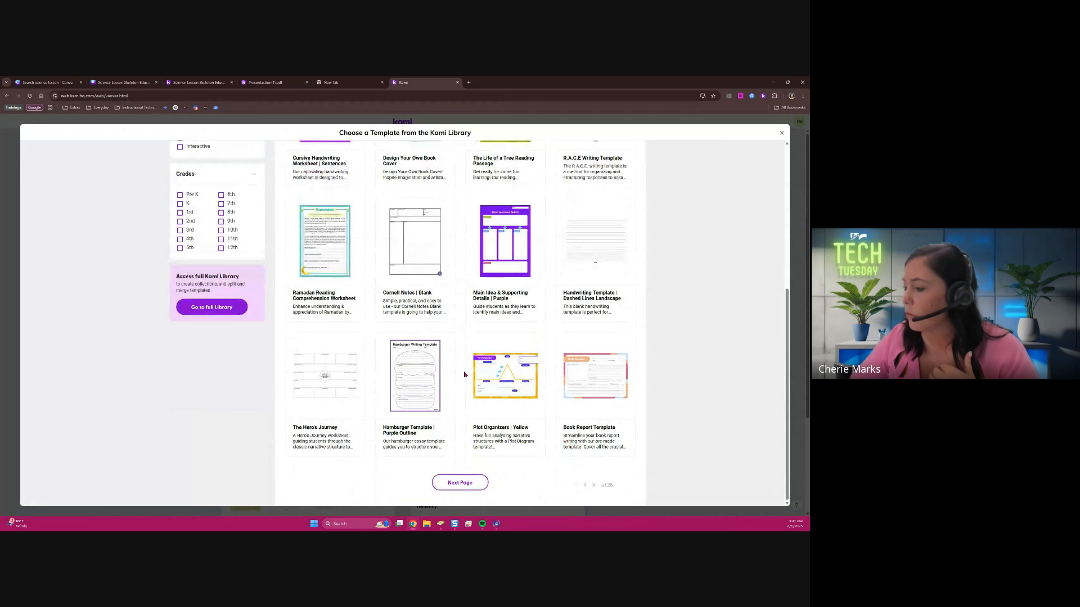
click(471, 482)
scroll(515, 352, down, 3)
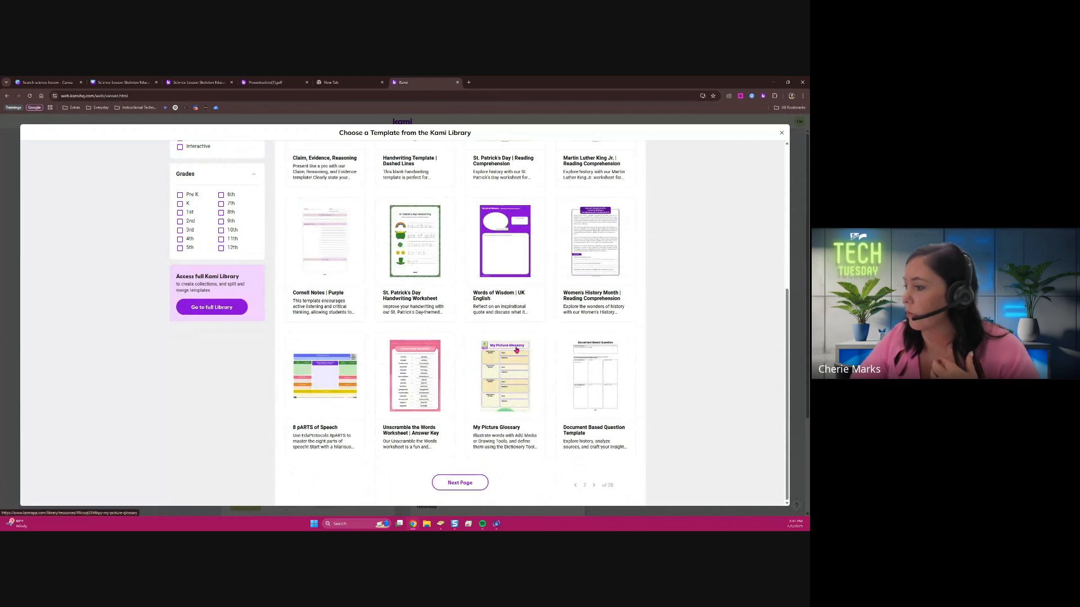
scroll(457, 384, up, 4)
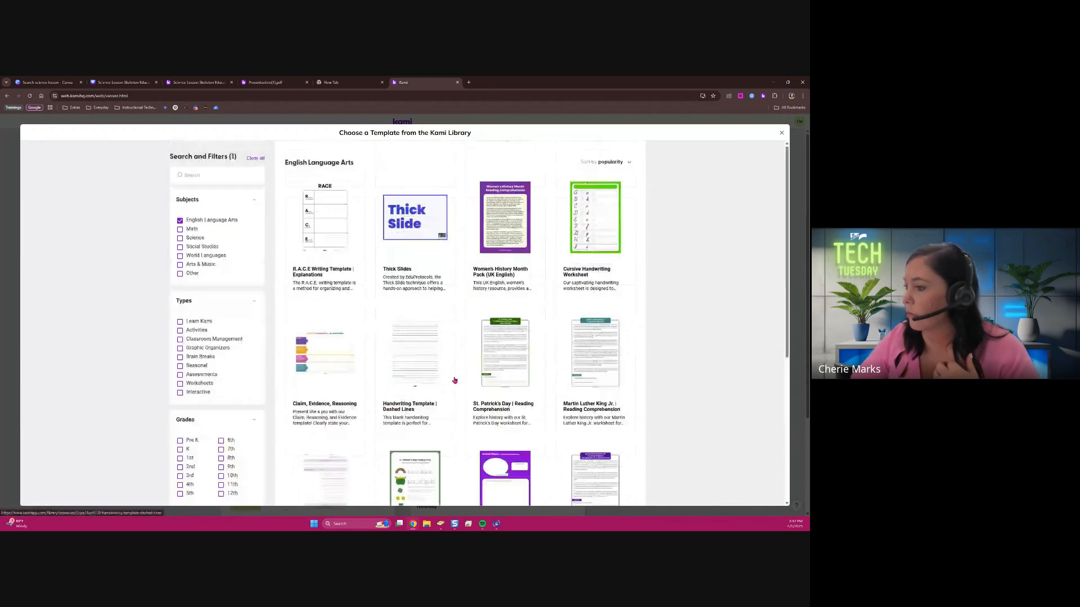
Search for "reading passage", open The United States of America Reading Passage with Kami, and look over its text and questions
click(203, 174)
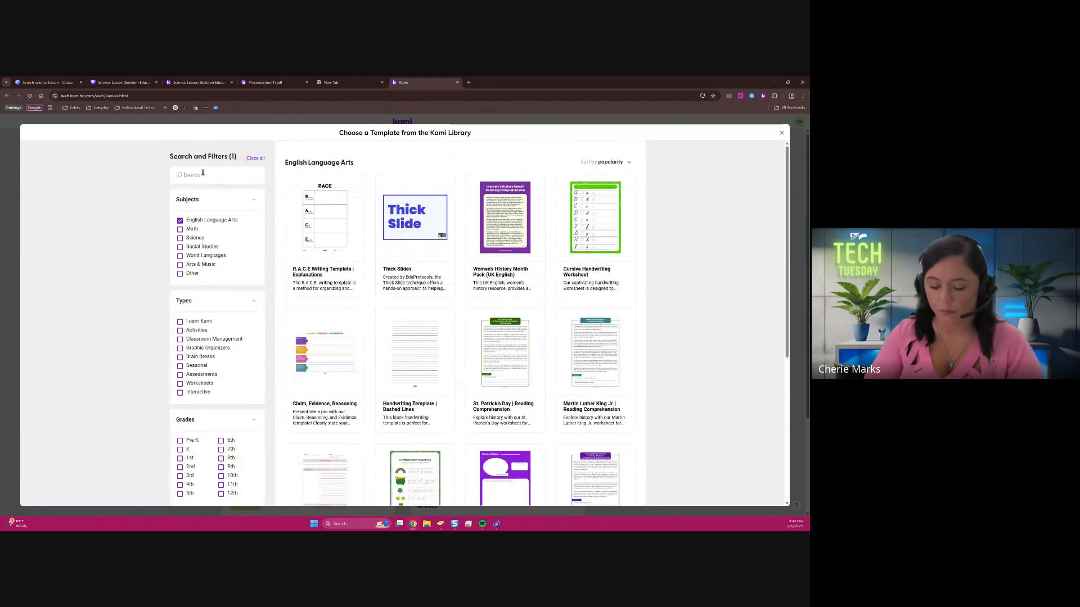
text(reading pa)
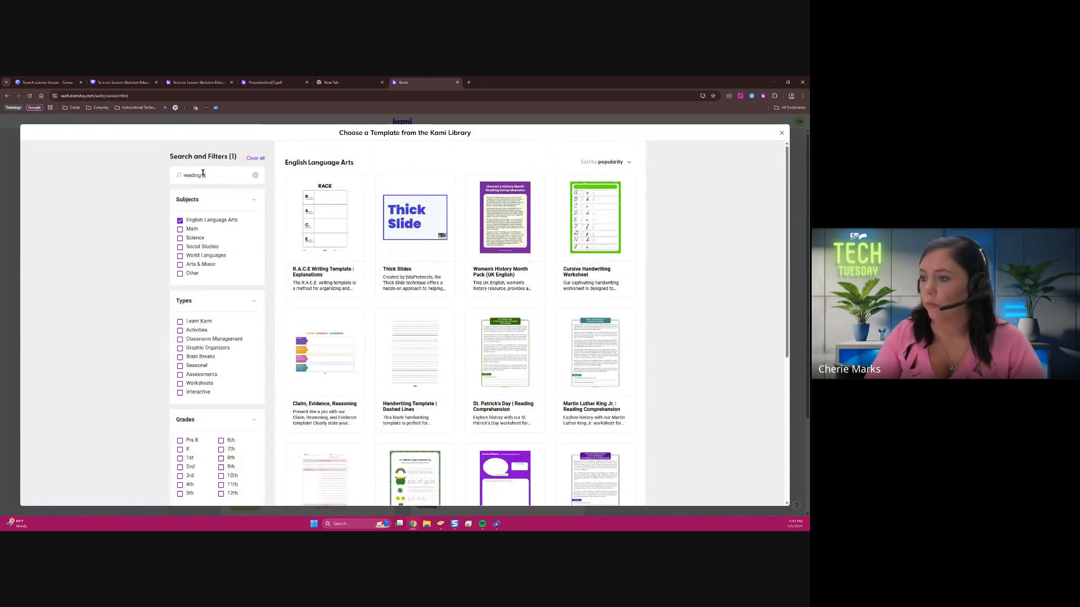
text(ssage)
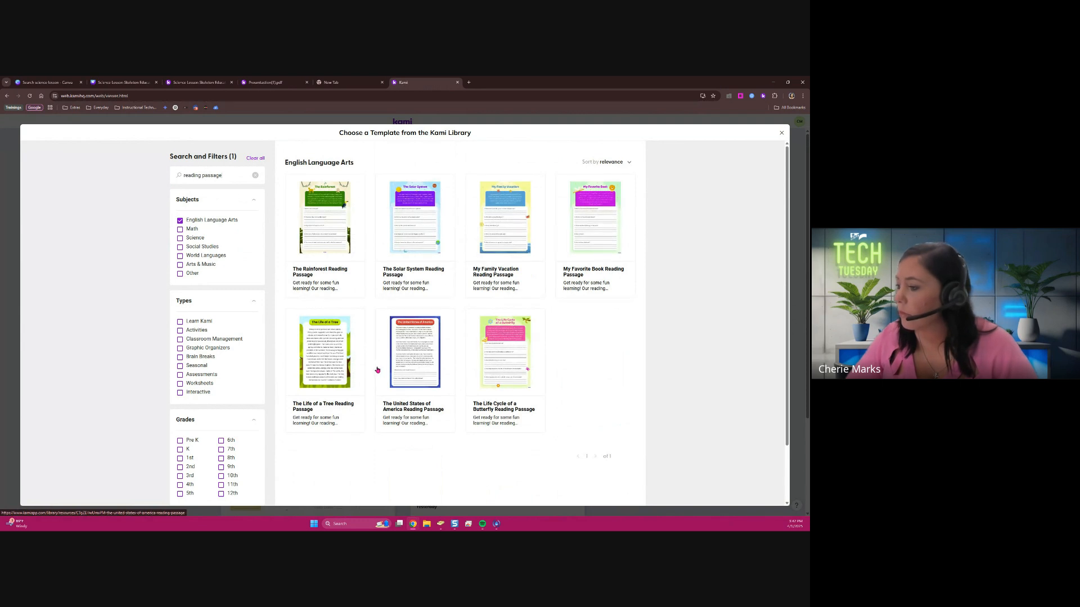
click(422, 337)
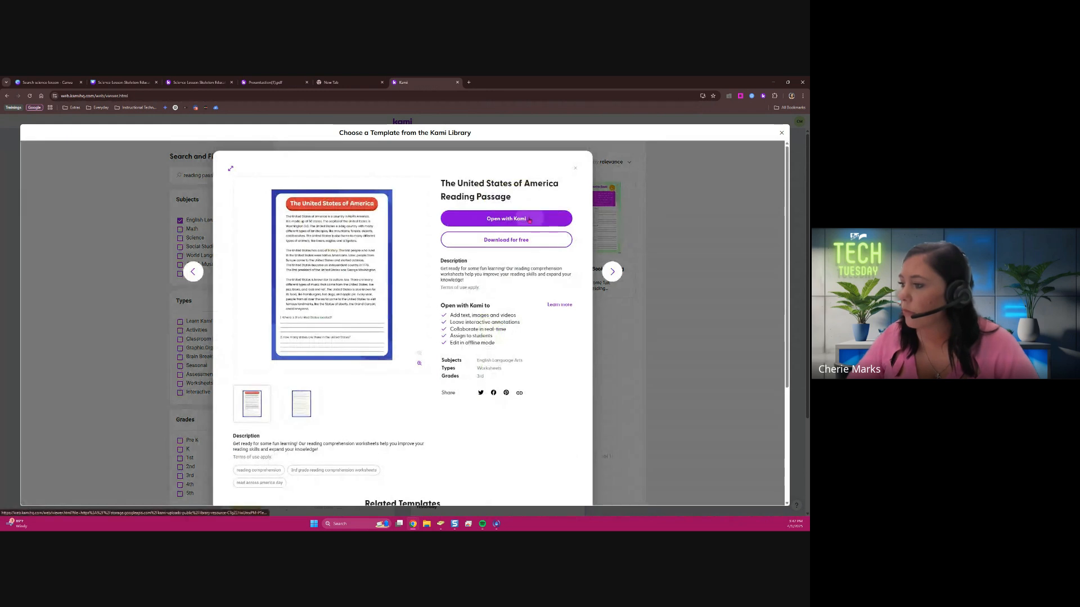
click(529, 219)
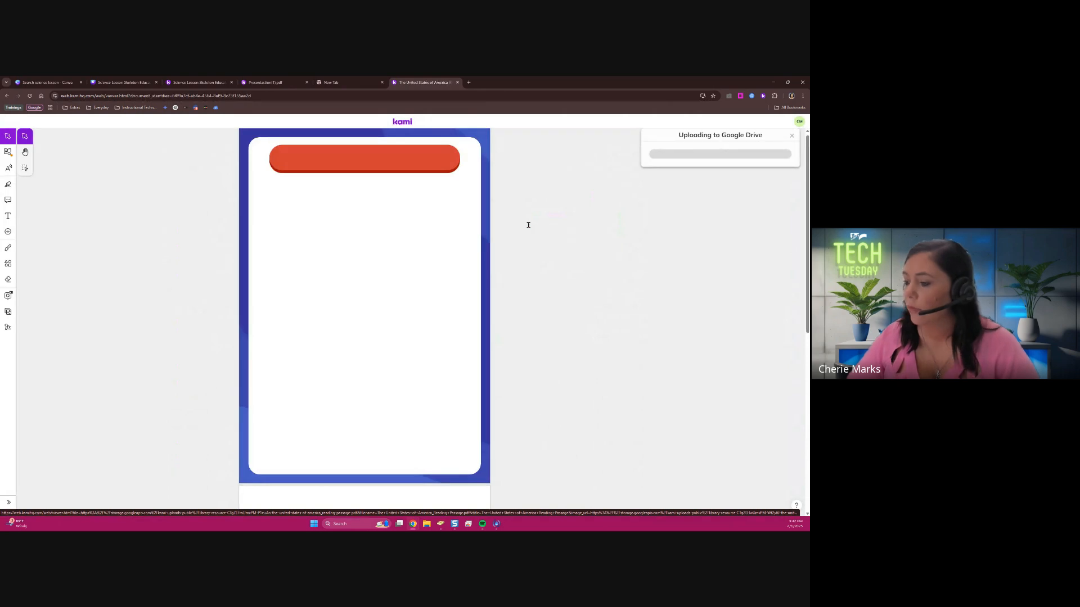
scroll(453, 305, down, 6)
scroll(452, 305, up, 3)
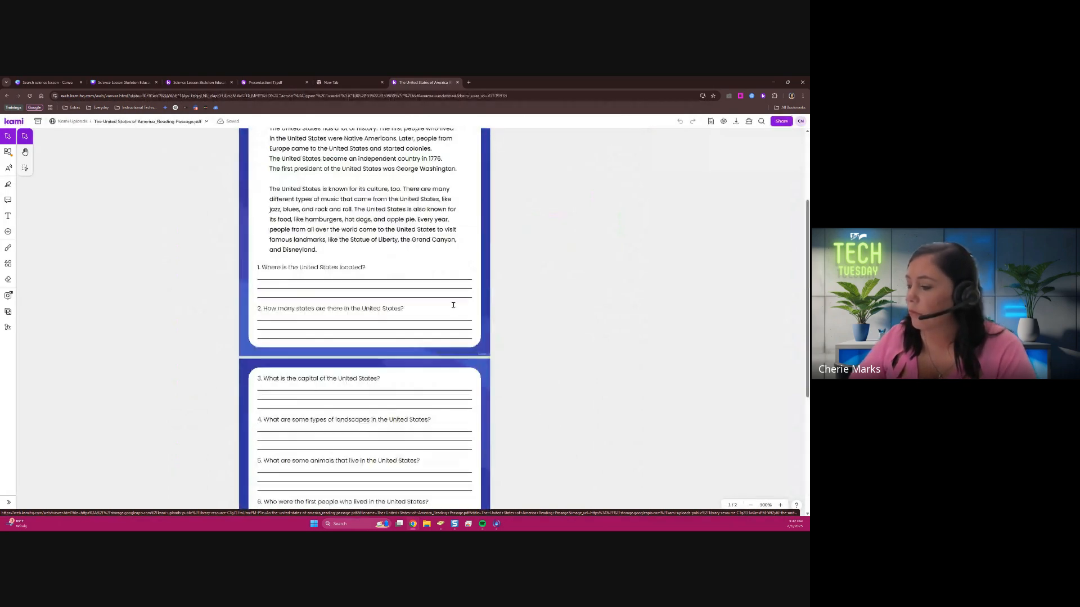
scroll(453, 305, up, 3)
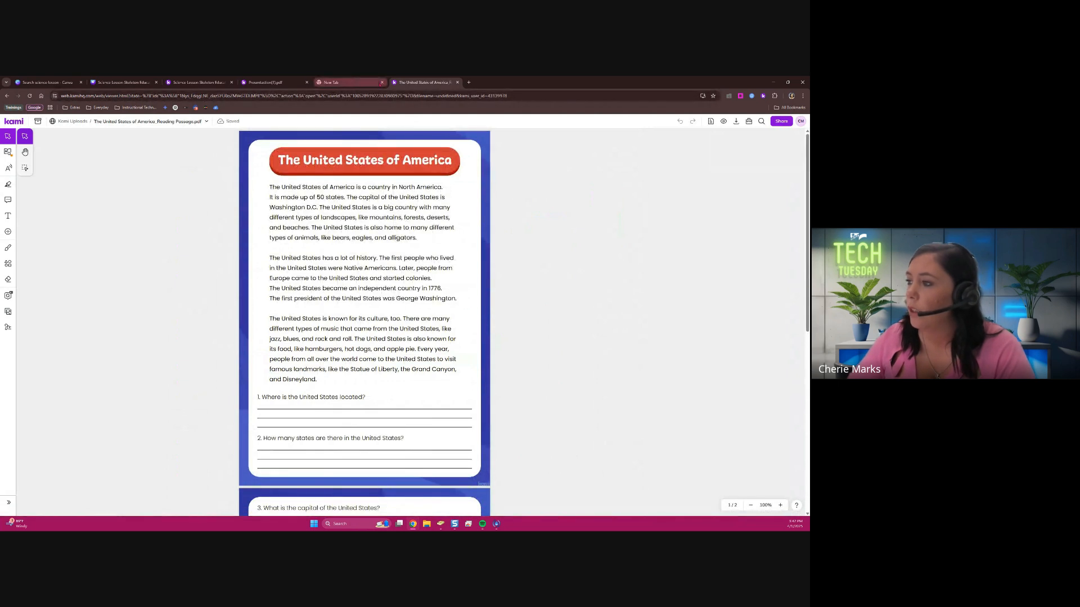
Return to the Kami home page, open Split & Merge, and browse Google Drive to the Kami Uploads folder for files to add
click(9, 122)
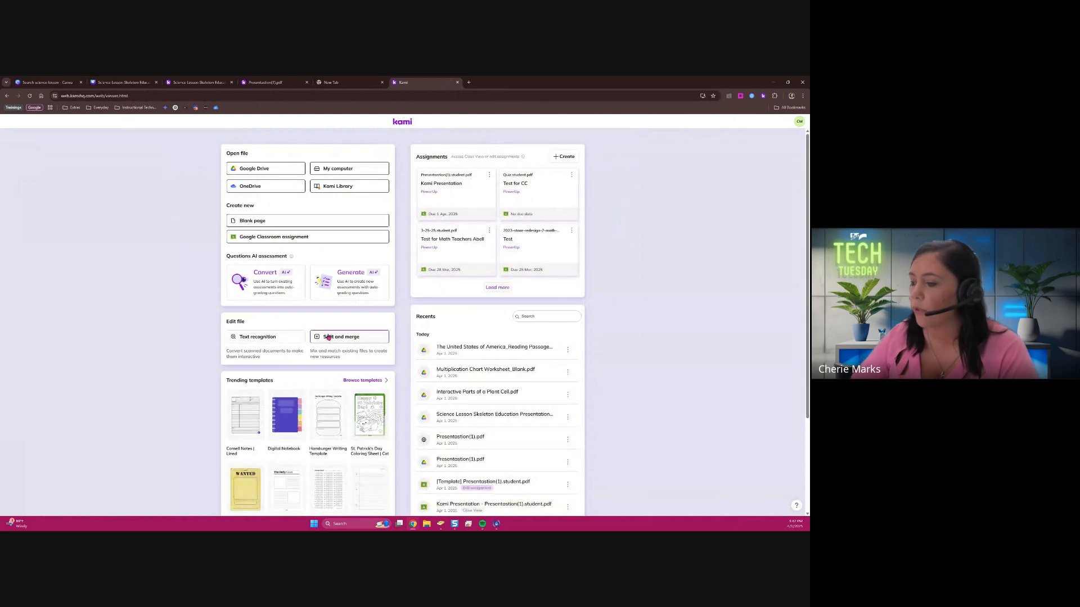
click(329, 337)
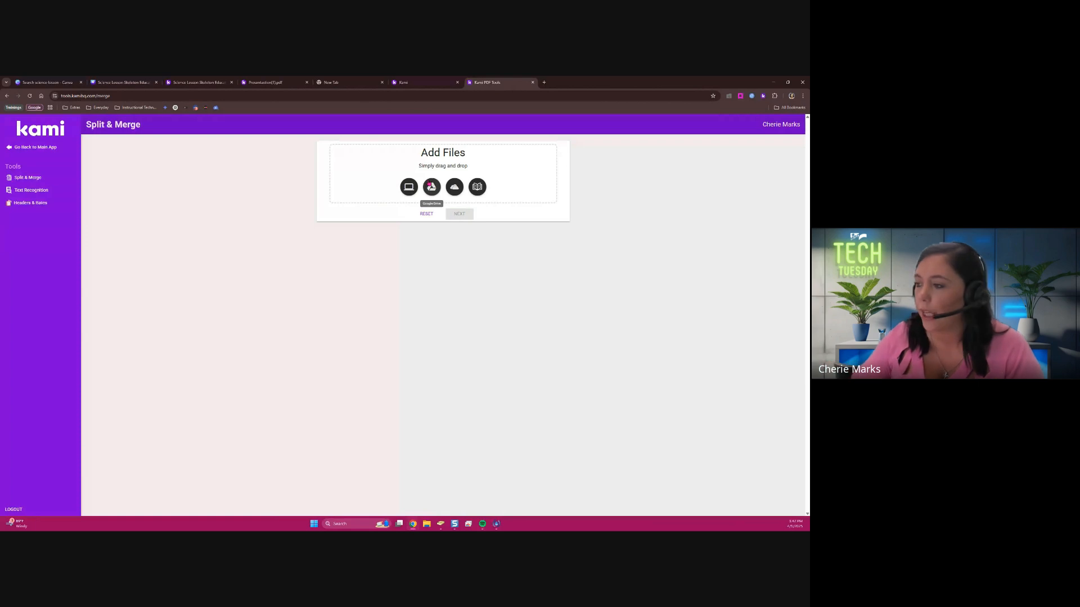
click(430, 185)
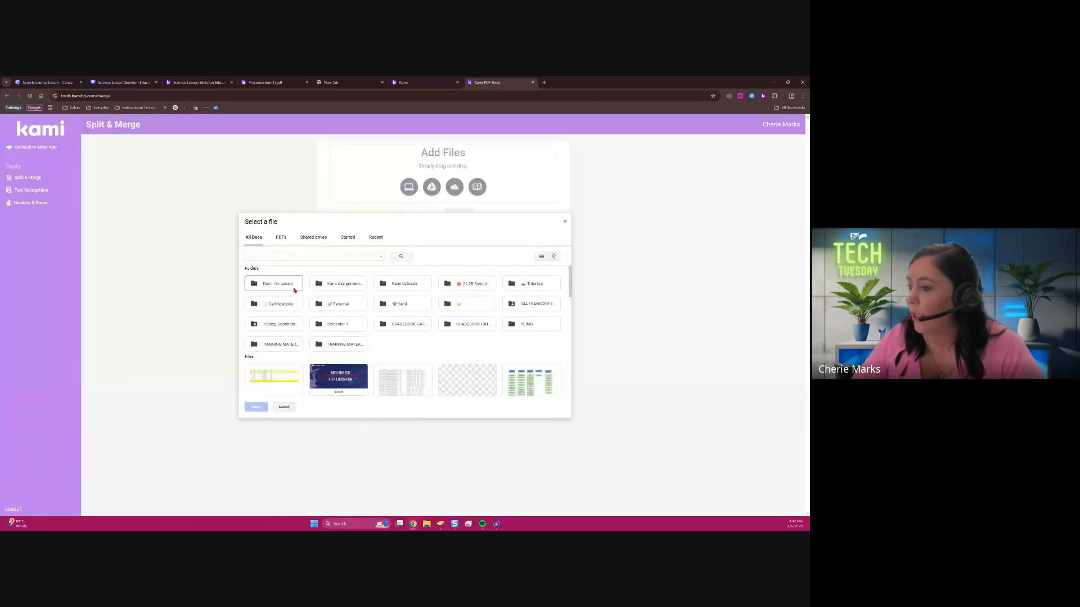
double_click(391, 288)
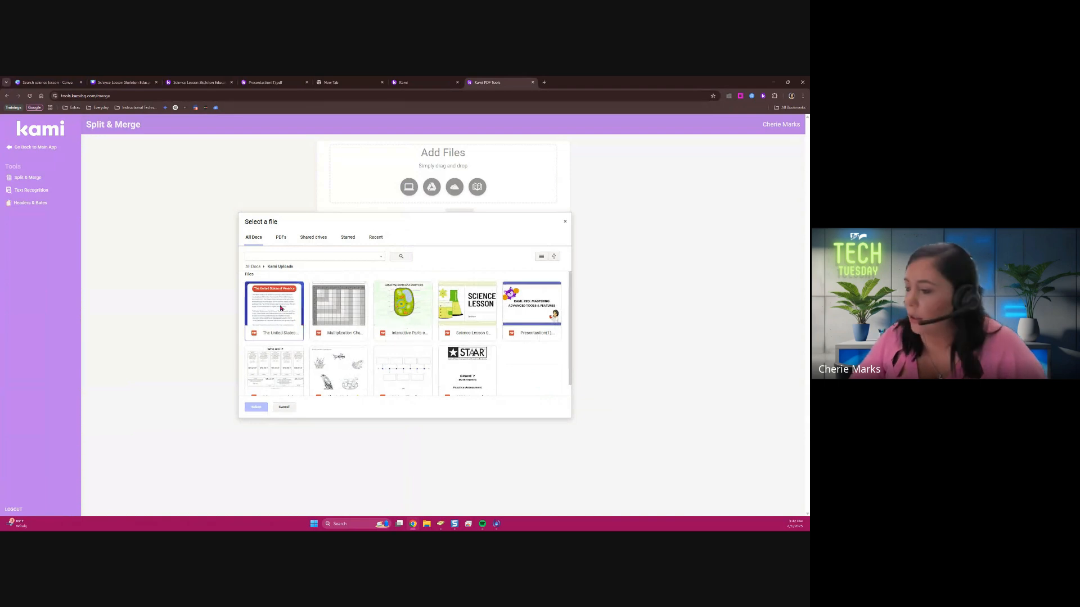
Add the United States reading passage, multiplication chart, Science Lesson and plant cell PDFs, and proceed to arranging their pages
click(323, 305)
click(396, 307)
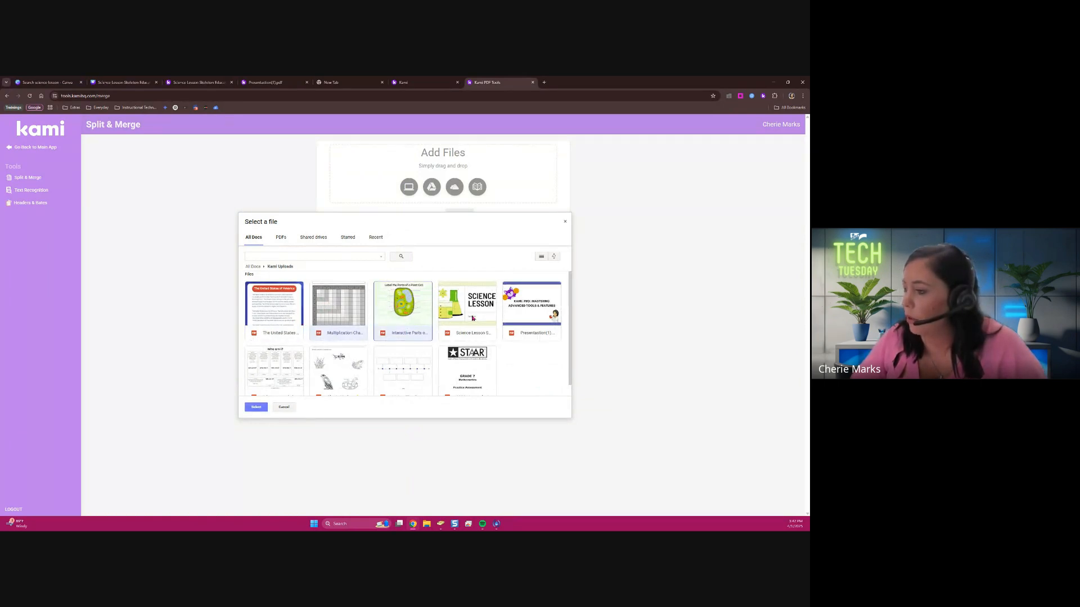
click(442, 320)
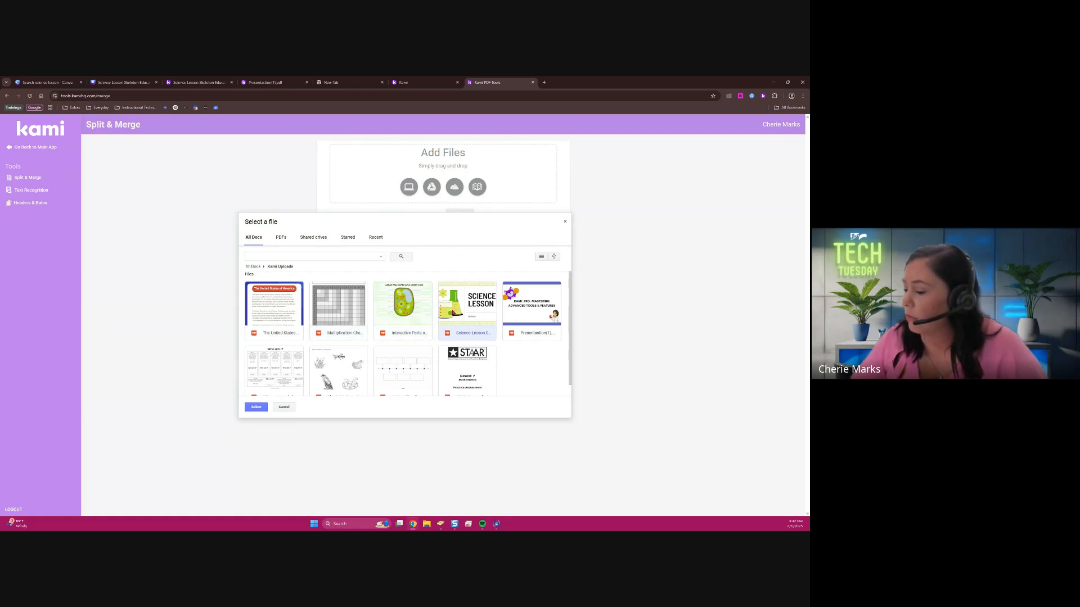
click(393, 305)
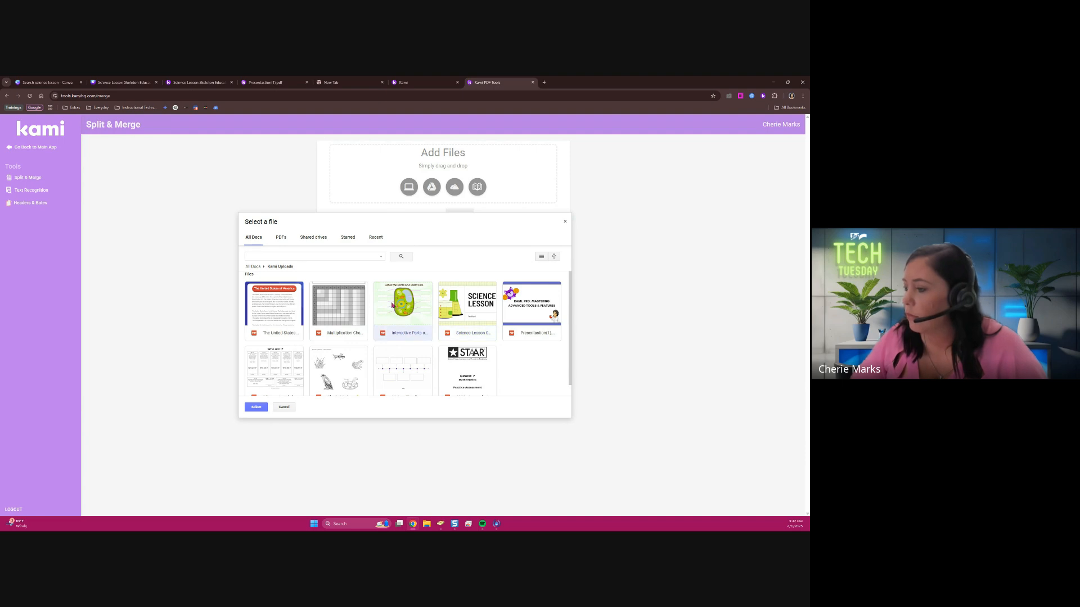
click(474, 307)
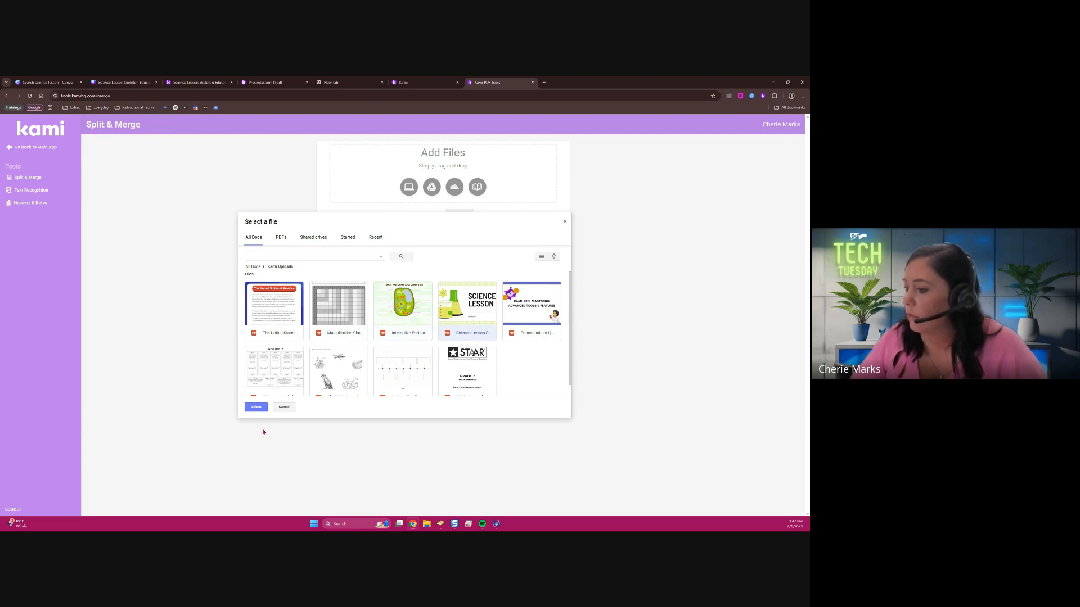
click(393, 328)
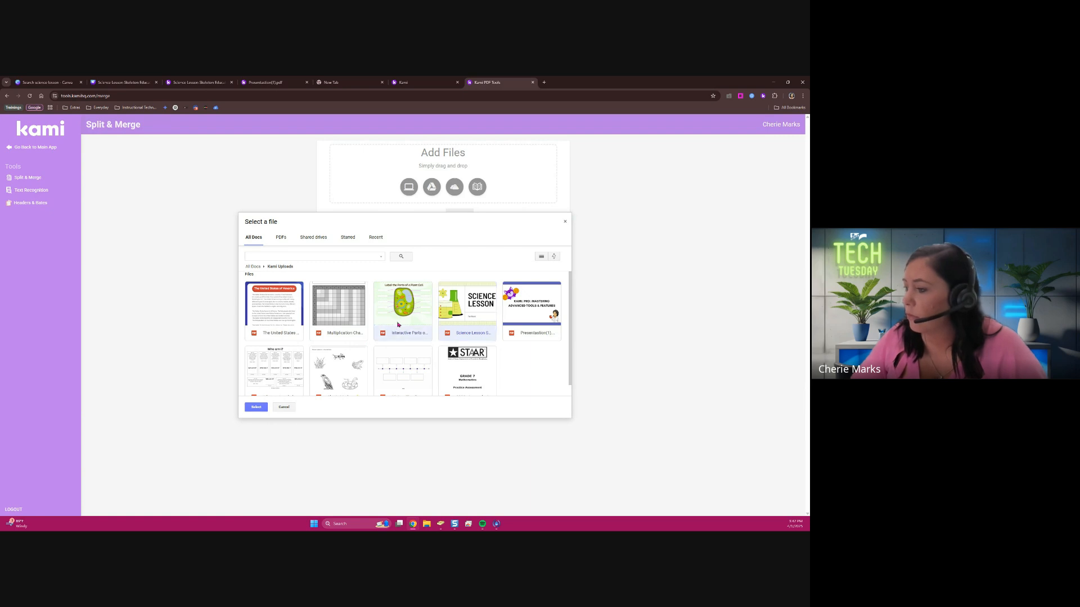
click(262, 324)
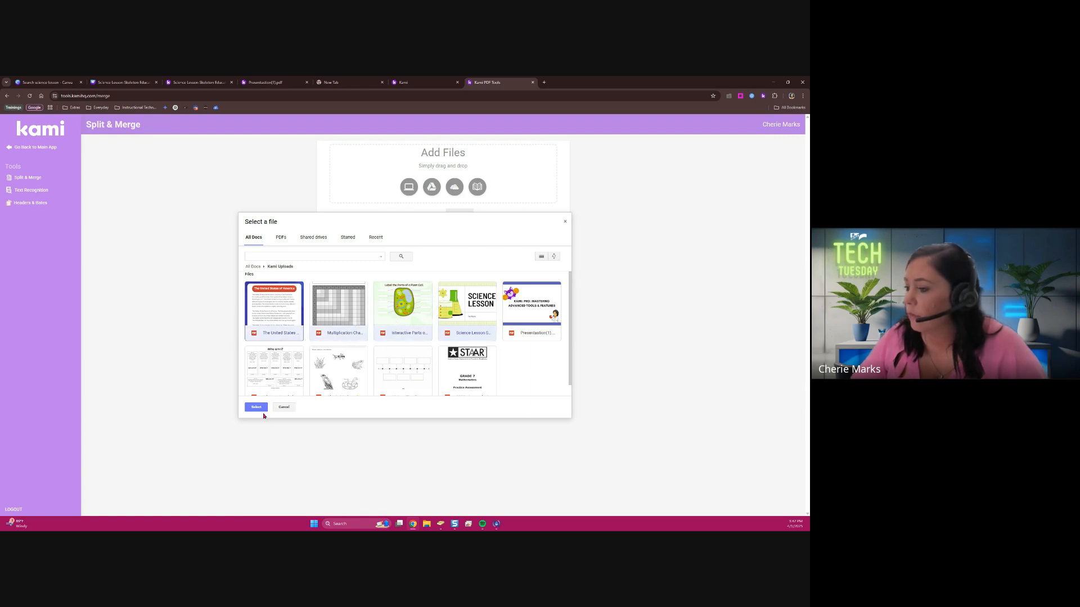
click(257, 407)
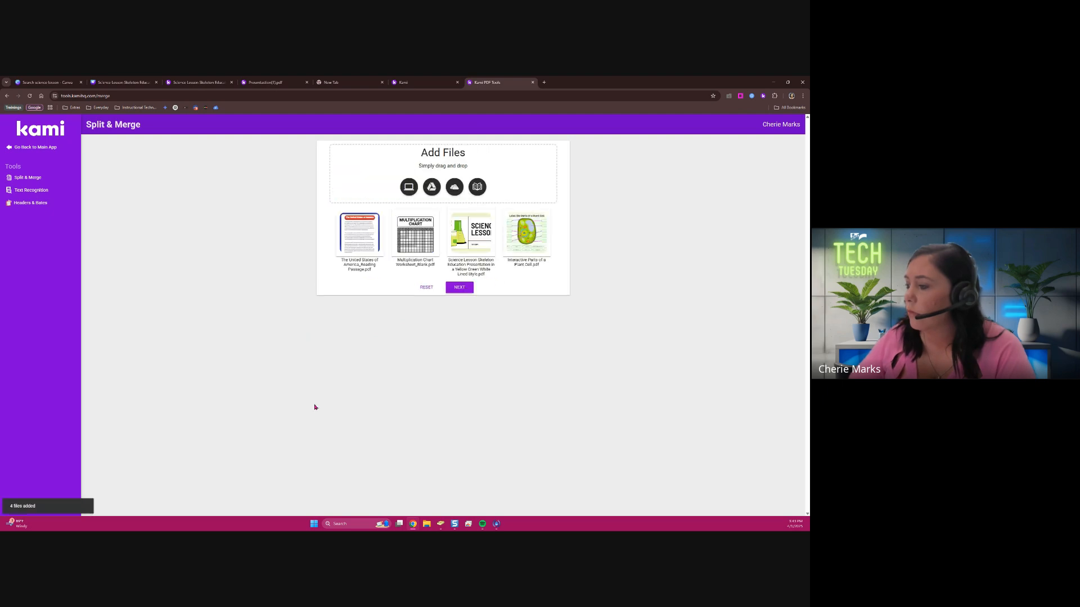
click(464, 292)
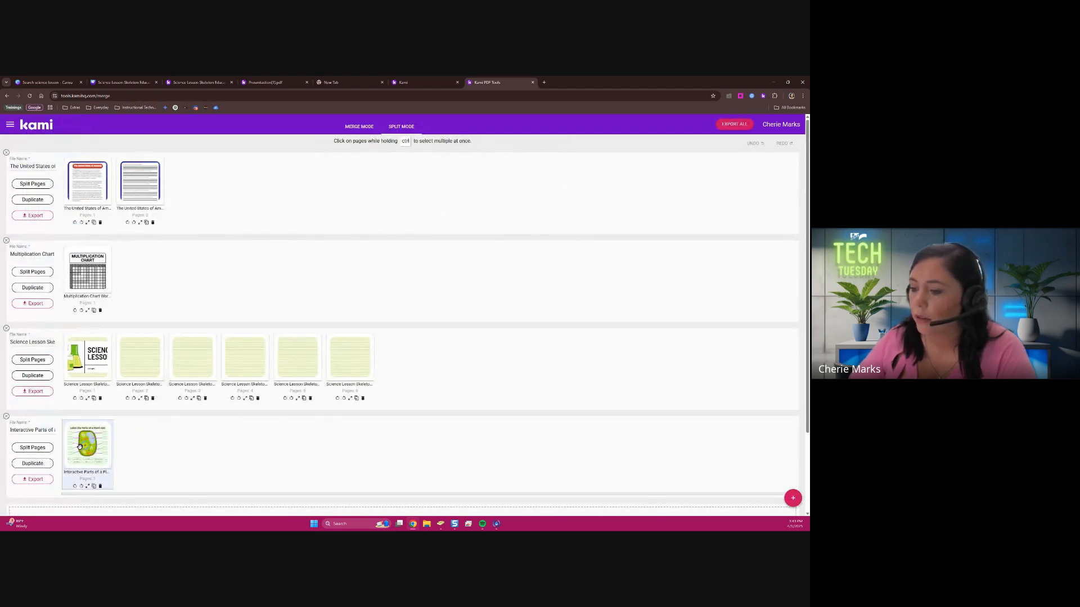
Insert the plant cell, multiplication chart and both reading passage pages after the Science Lesson title page, moving three blank lesson pages into a separate file
drag(81, 447, 143, 348)
drag(200, 367, 140, 446)
drag(245, 360, 193, 447)
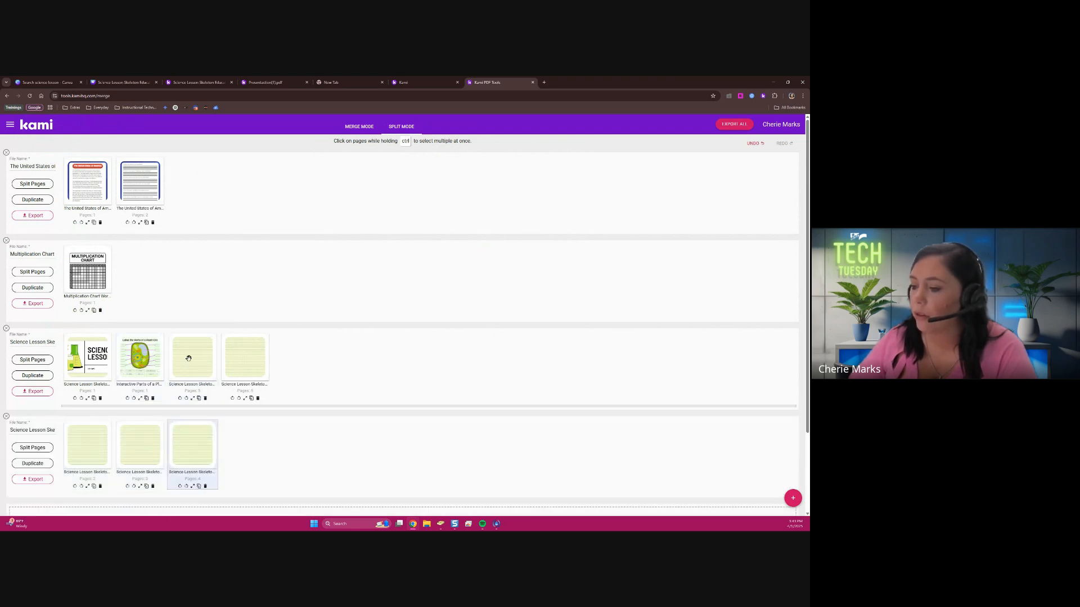
drag(107, 288, 192, 360)
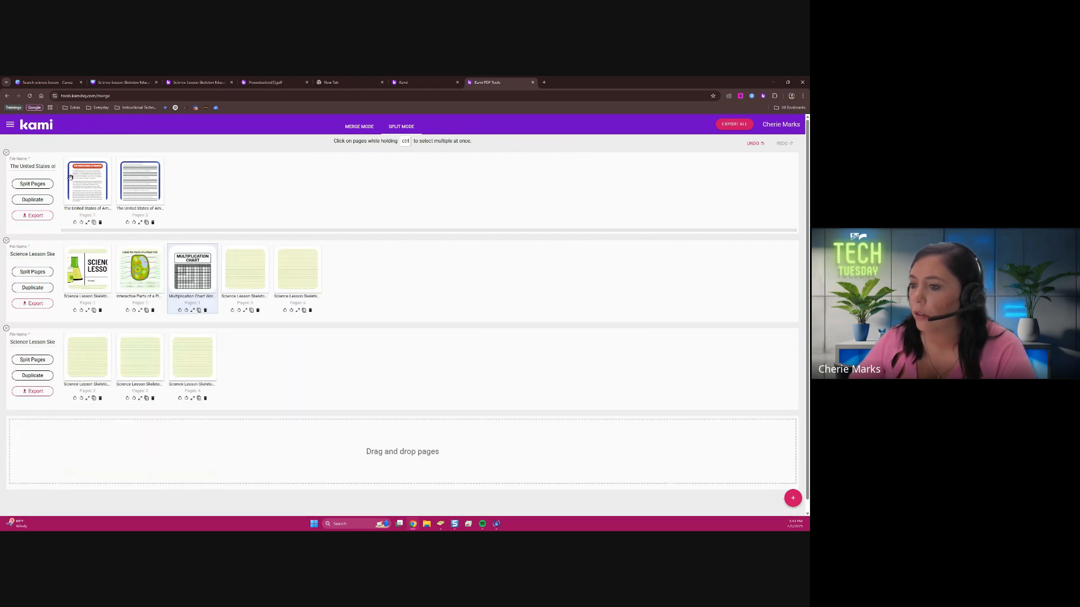
drag(98, 187, 301, 263)
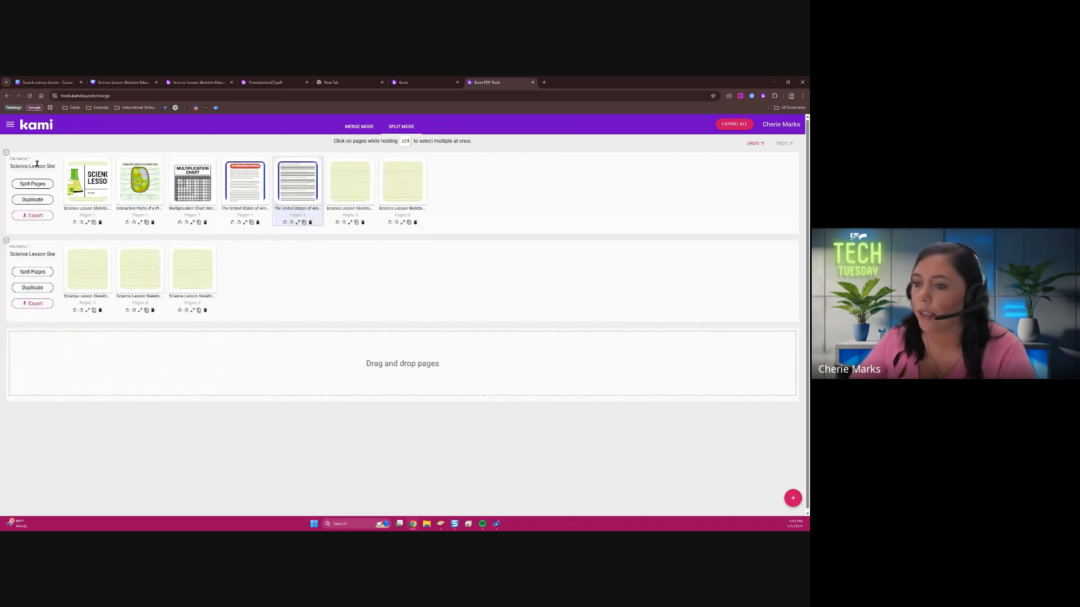
Rename the merged file containing the lesson title page and worksheets as "Kami Pres. 2"
click(11, 169)
triple_click(10, 167)
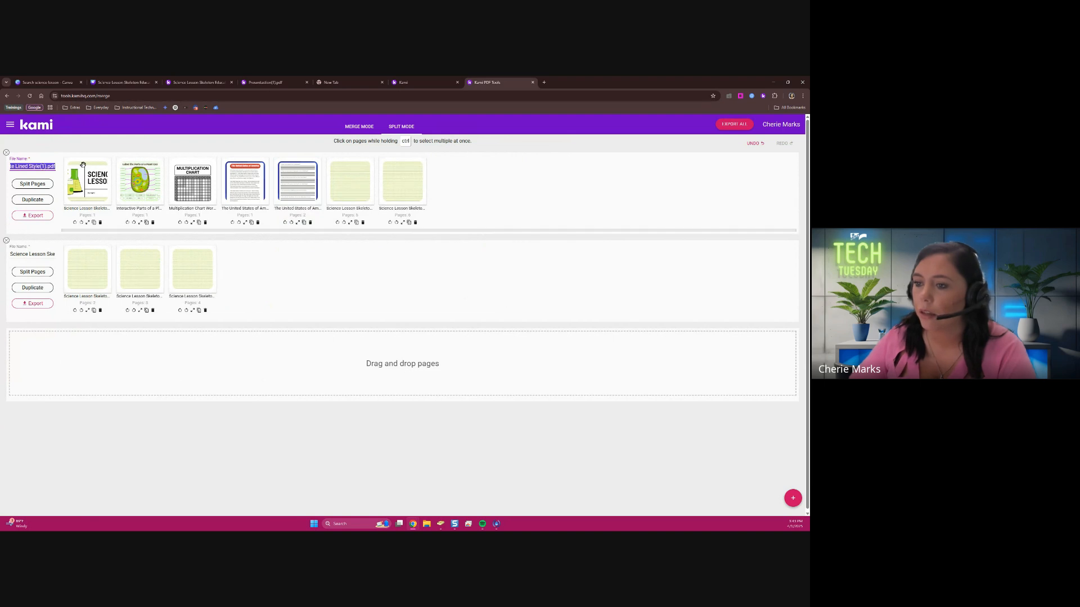
text(Kami P)
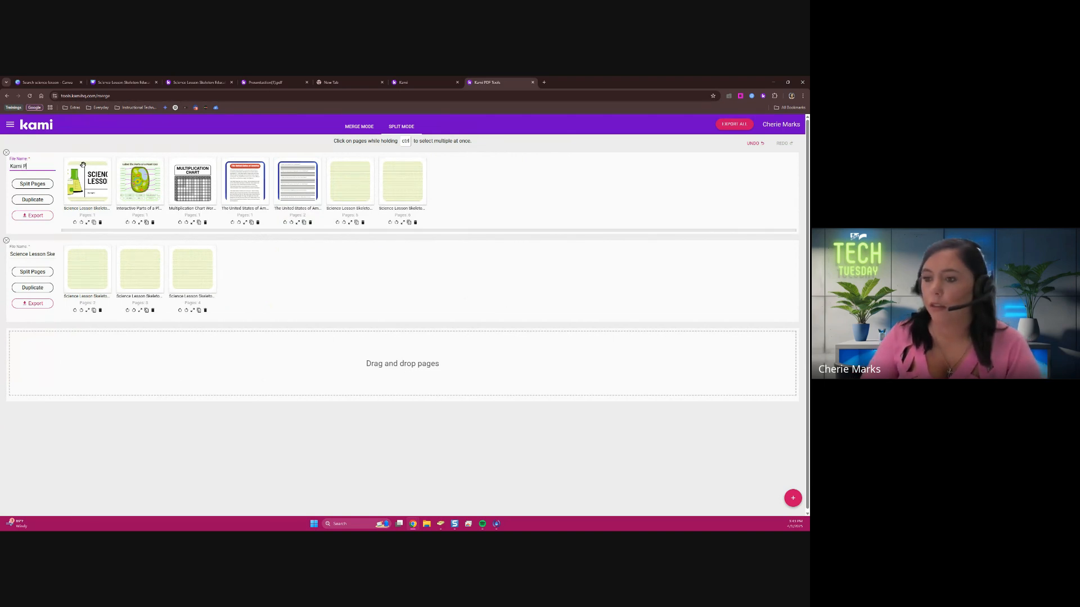
text(res. 2)
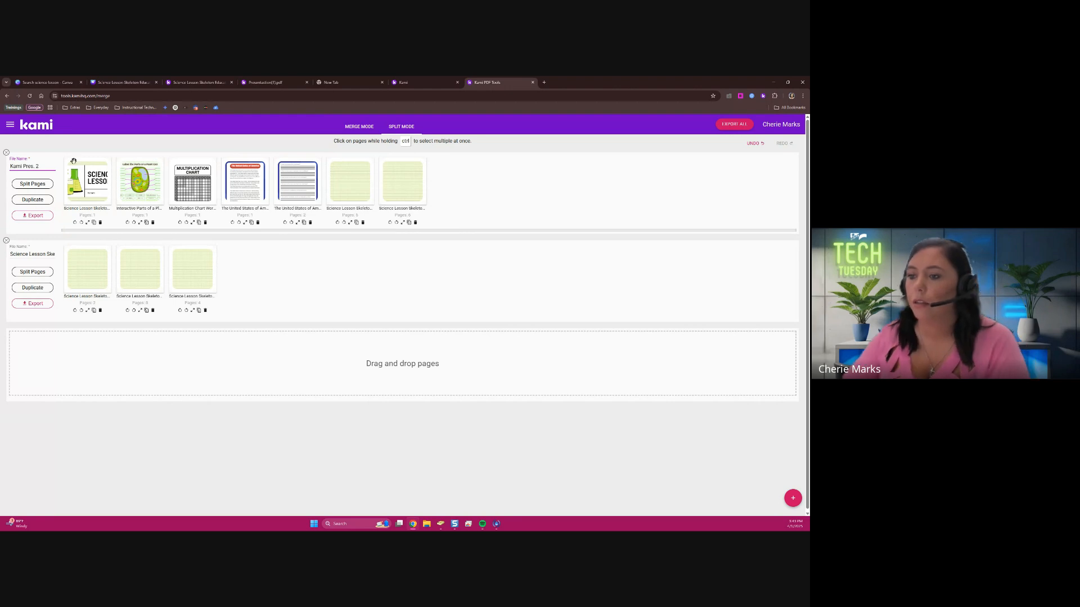
Export the merged Kami Pres. 2 file with the Open in Kami option and open it in Kami
click(32, 215)
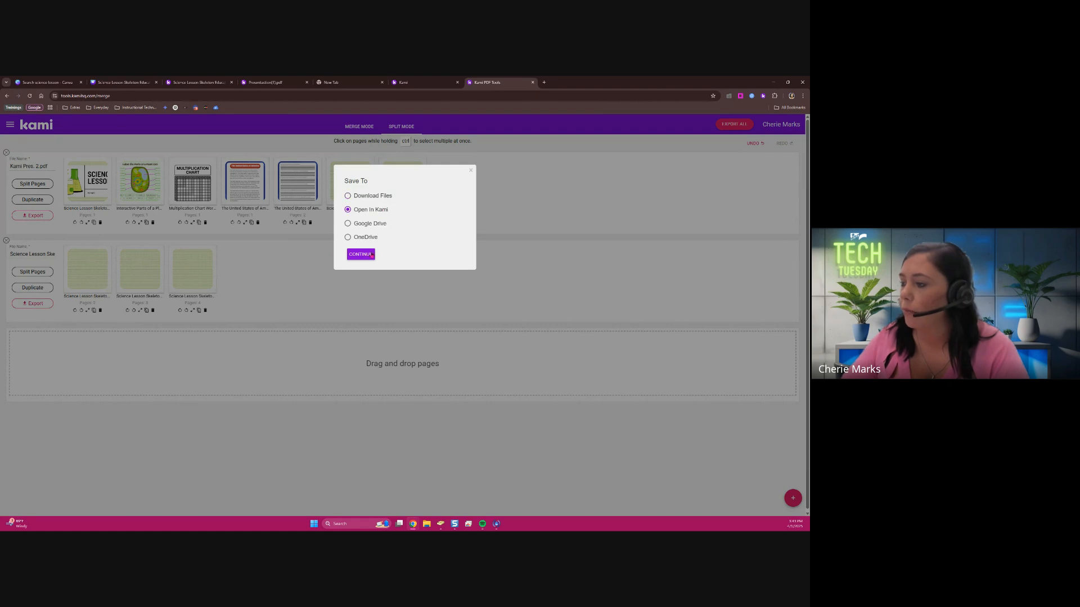
click(371, 256)
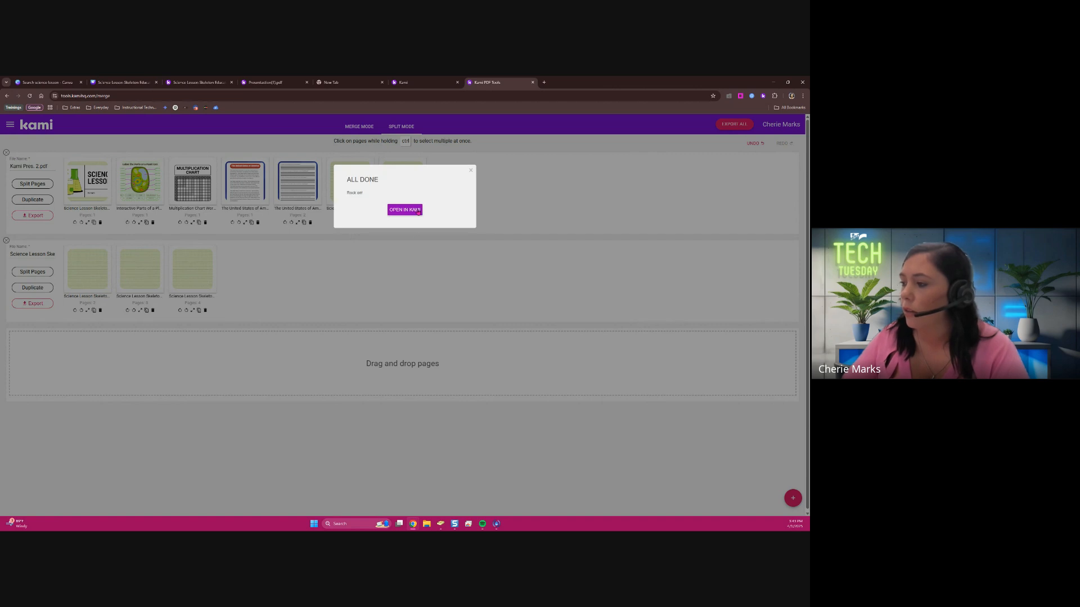
click(417, 211)
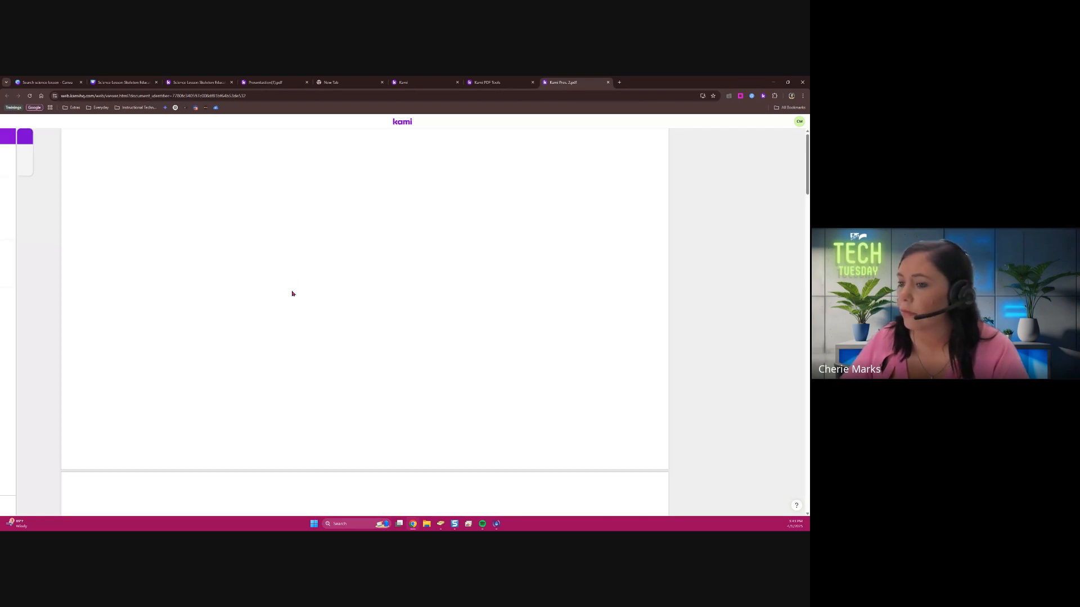
Place the Golgi apparatus, Cytoplasm and Vacuole labels in the plant cell diagram's lower left boxes, and Cell membrane and Cell wall in the lower right boxes
scroll(323, 272, down, 5)
scroll(334, 276, down, 2)
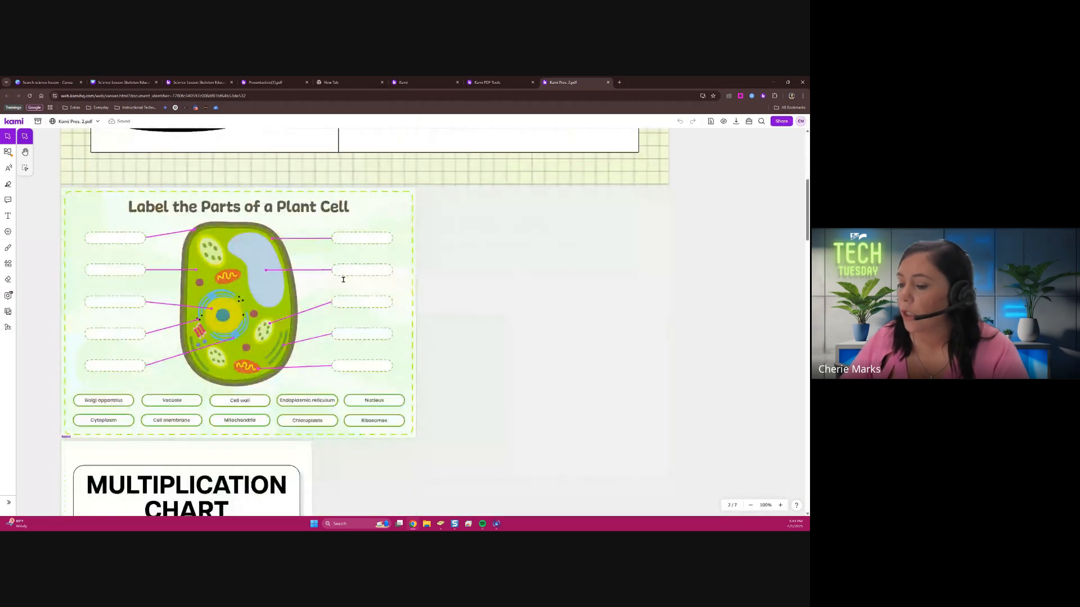
drag(107, 402, 119, 334)
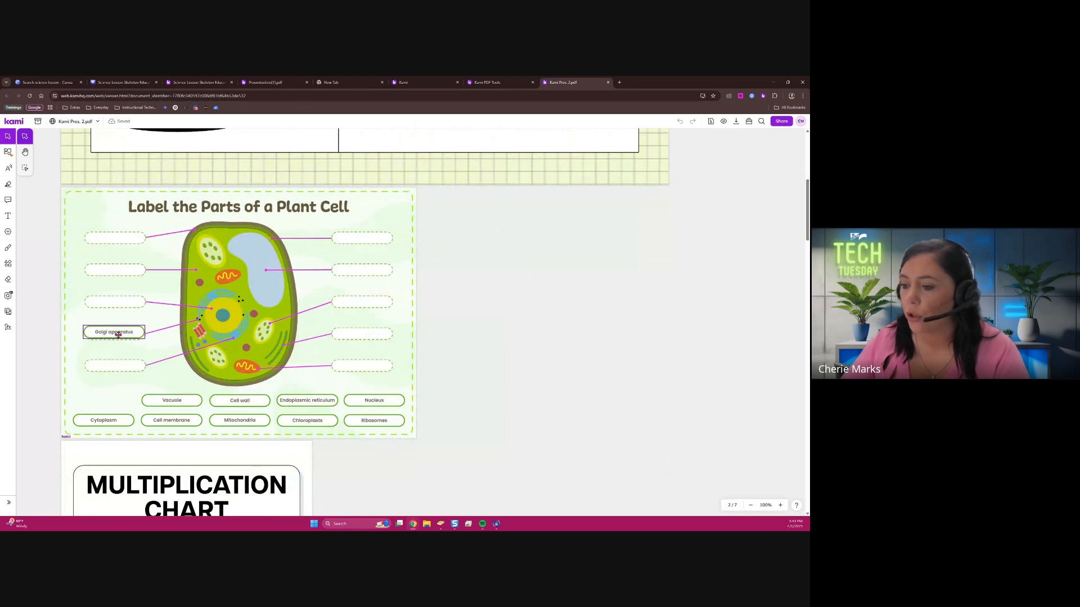
click(121, 417)
drag(121, 416, 132, 366)
drag(175, 400, 364, 360)
click(249, 404)
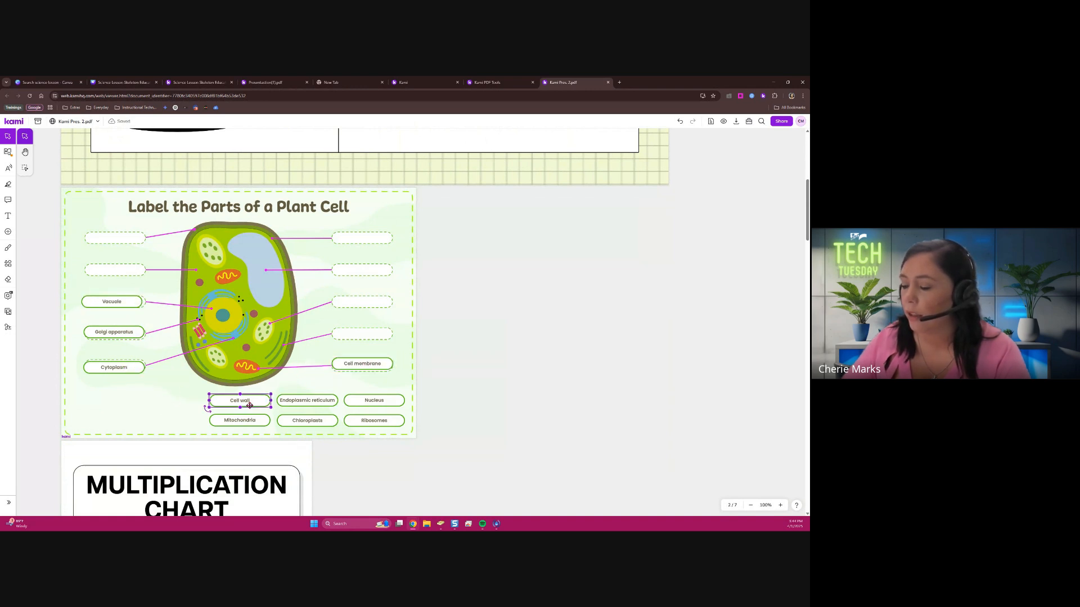
drag(249, 405, 373, 335)
click(336, 250)
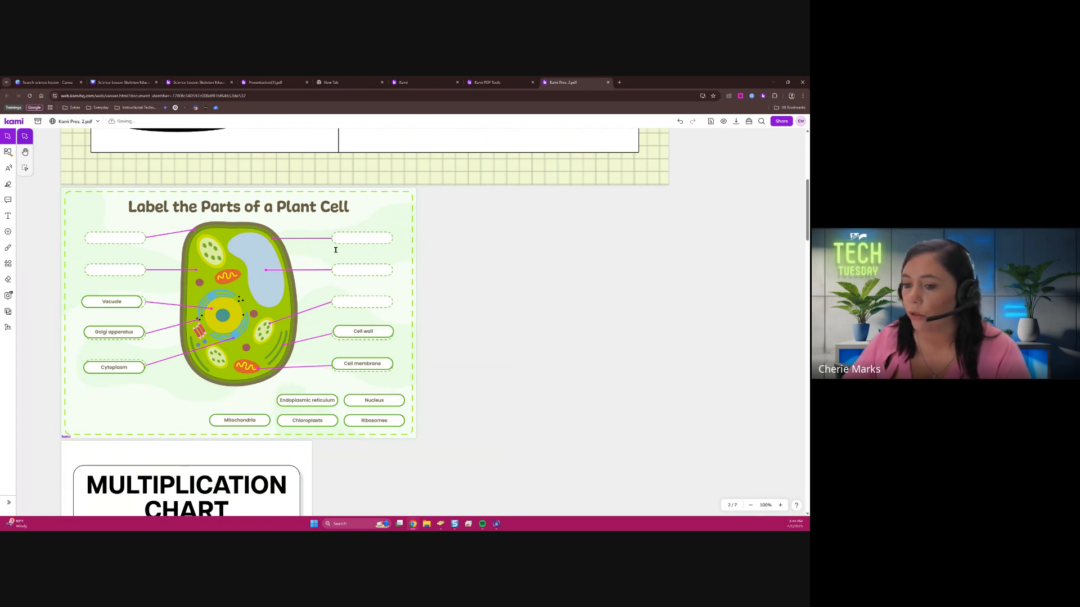
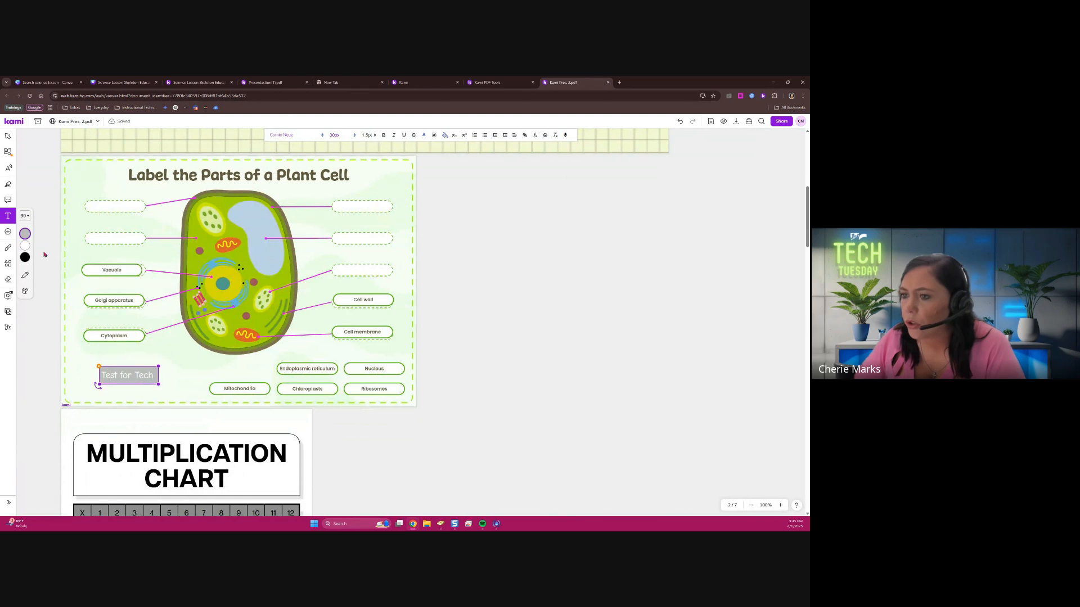
scroll(110, 152, up, 2)
click(140, 221)
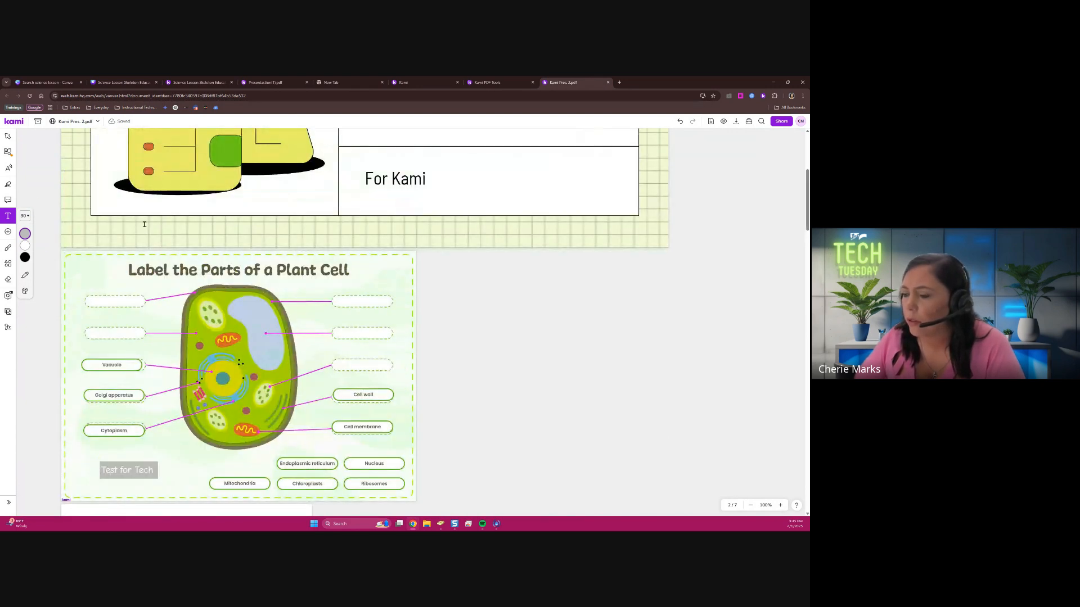
click(142, 219)
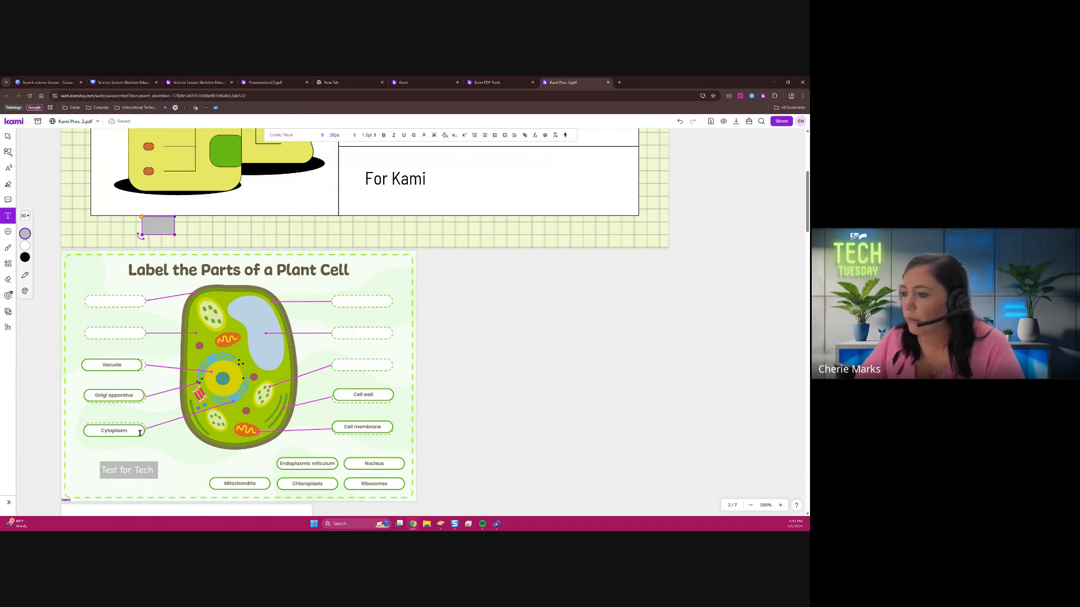
click(101, 473)
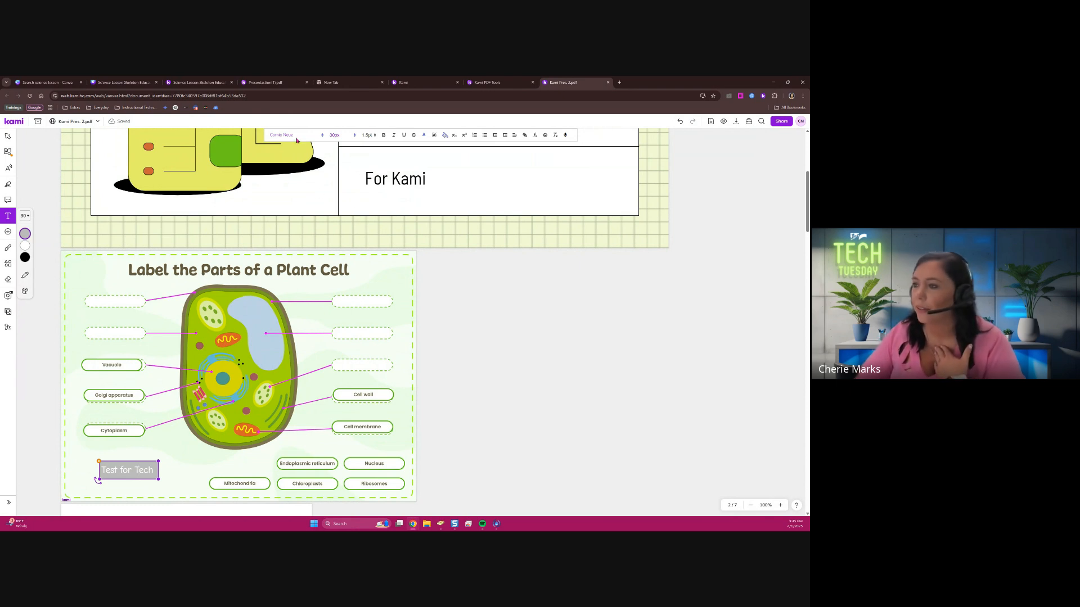
click(445, 136)
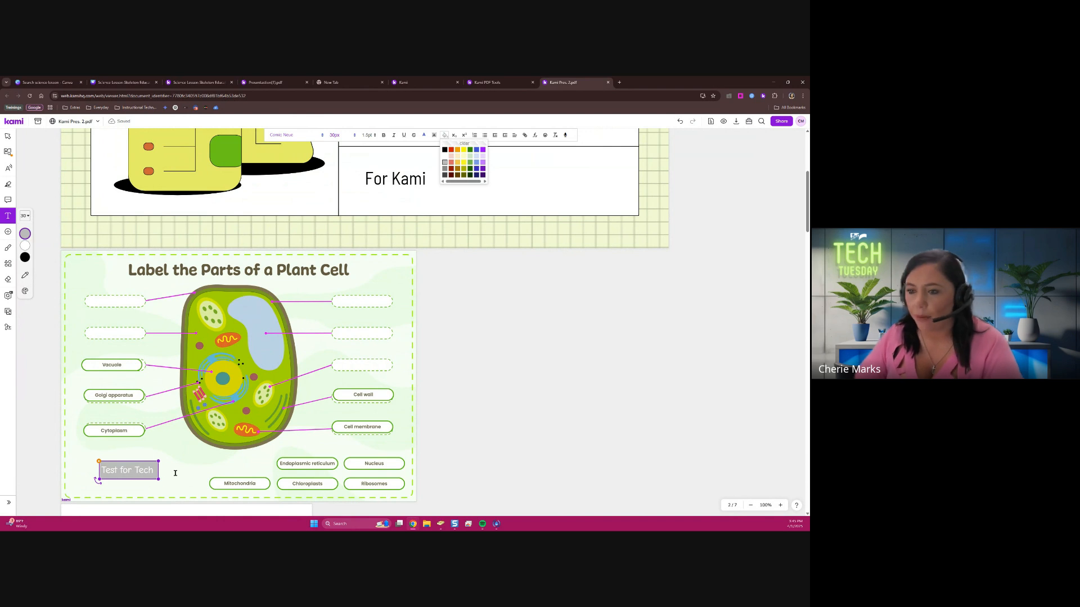
click(195, 474)
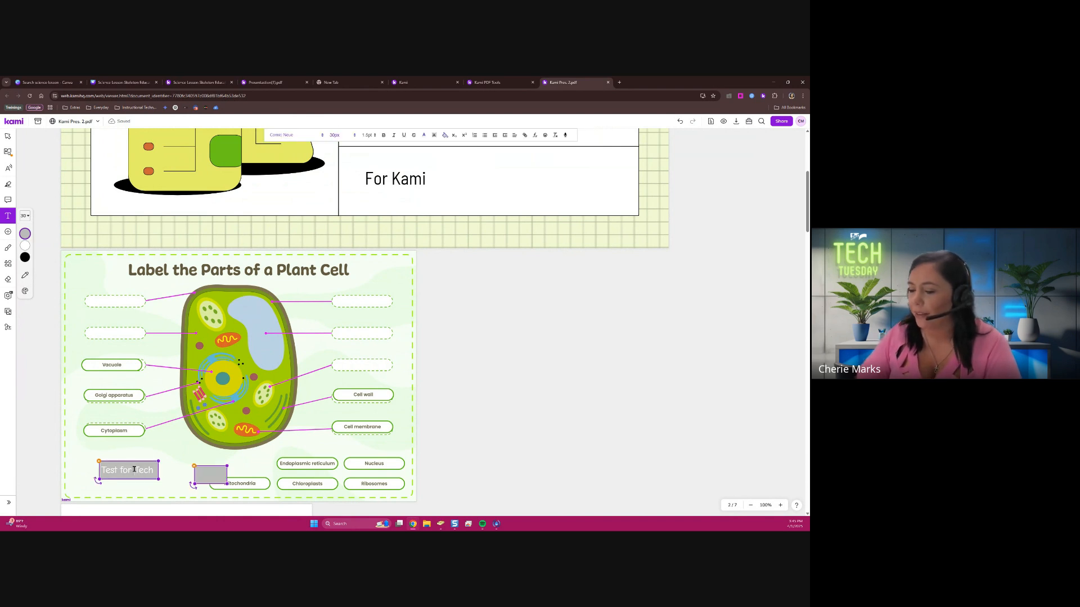
click(134, 470)
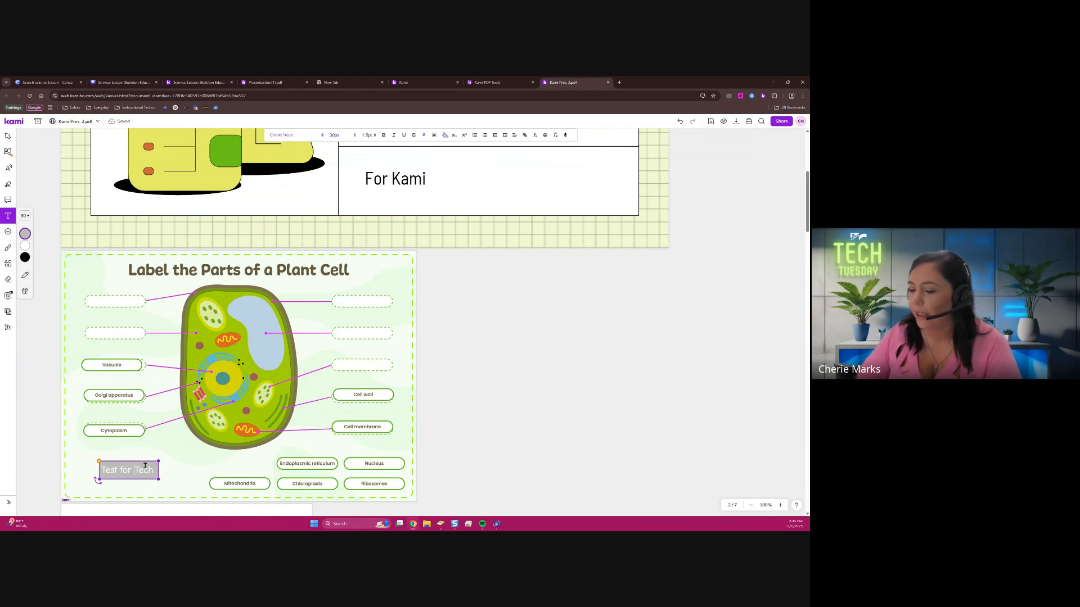
Place the "Test for Tech" text in the second left box, and Mitochondria, Chloroplasts and Endoplasmic reticulum in the three empty right boxes
click(8, 136)
drag(133, 462, 121, 323)
drag(263, 490, 385, 368)
click(323, 467)
drag(325, 477, 376, 295)
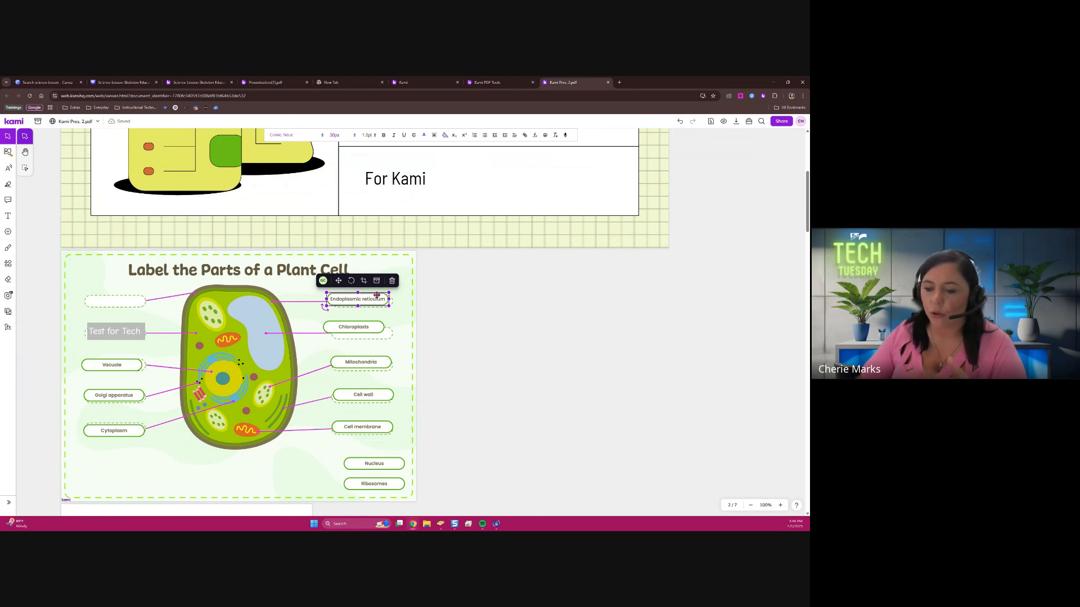
click(392, 315)
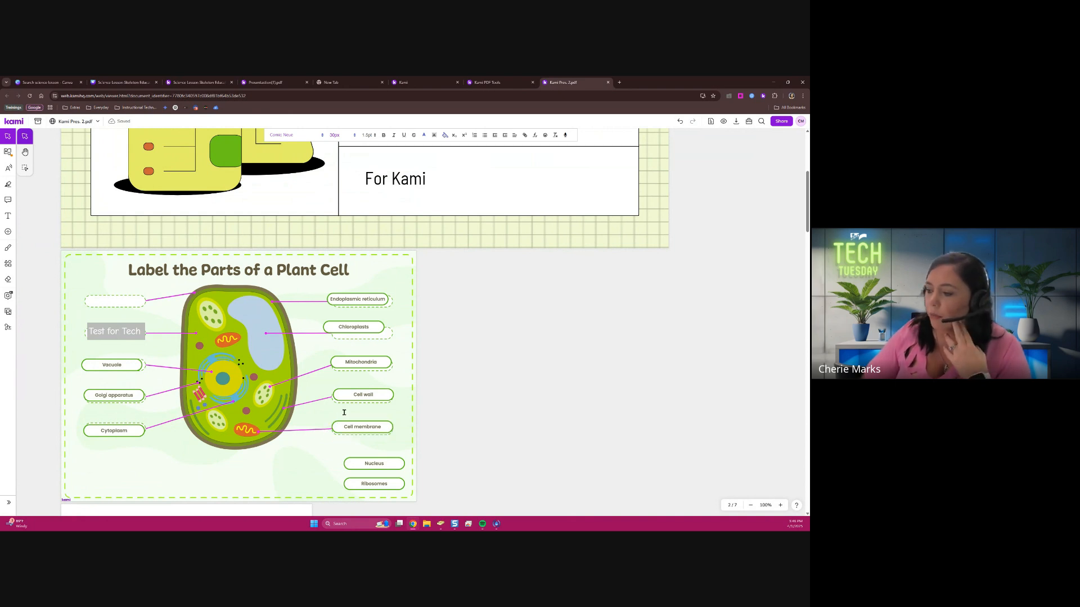
click(583, 354)
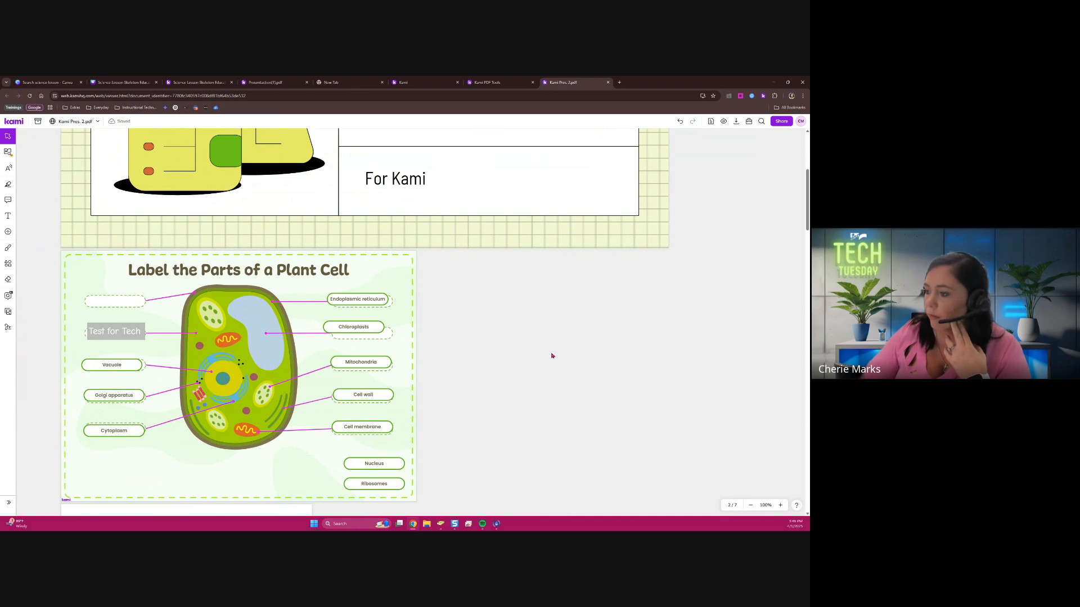
Try to convert only page 3, the multiplication chart, into auto-grading questions with the AI Convert this document option
scroll(358, 359, down, 6)
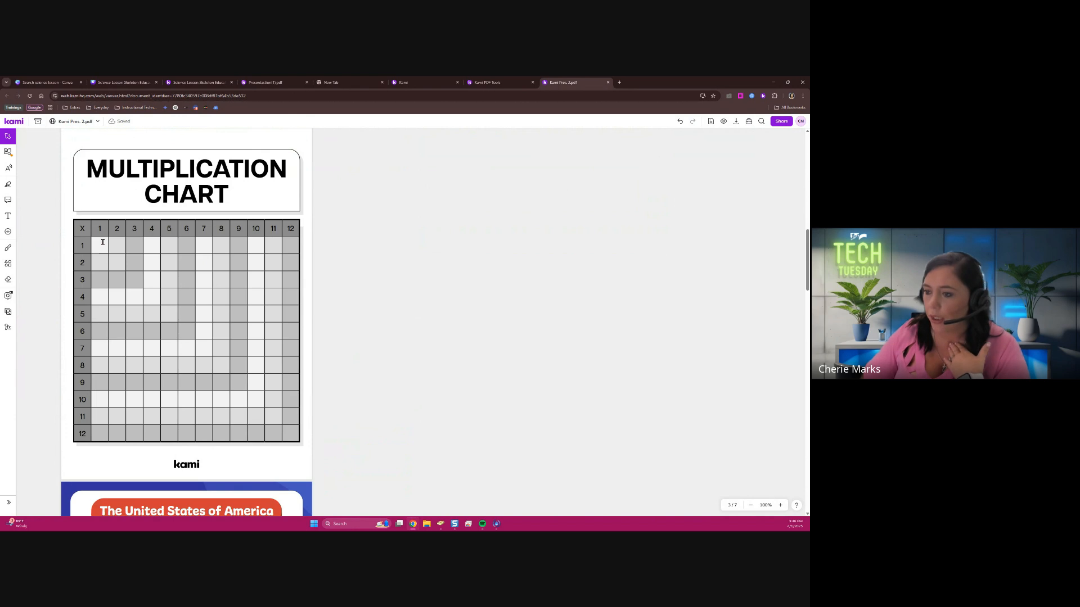
click(8, 295)
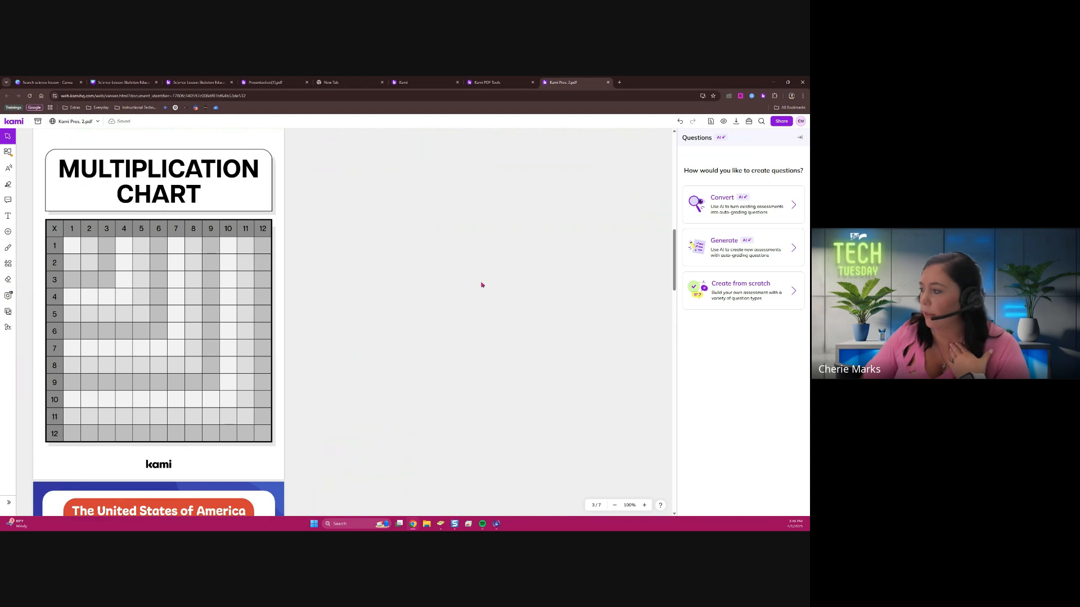
click(713, 205)
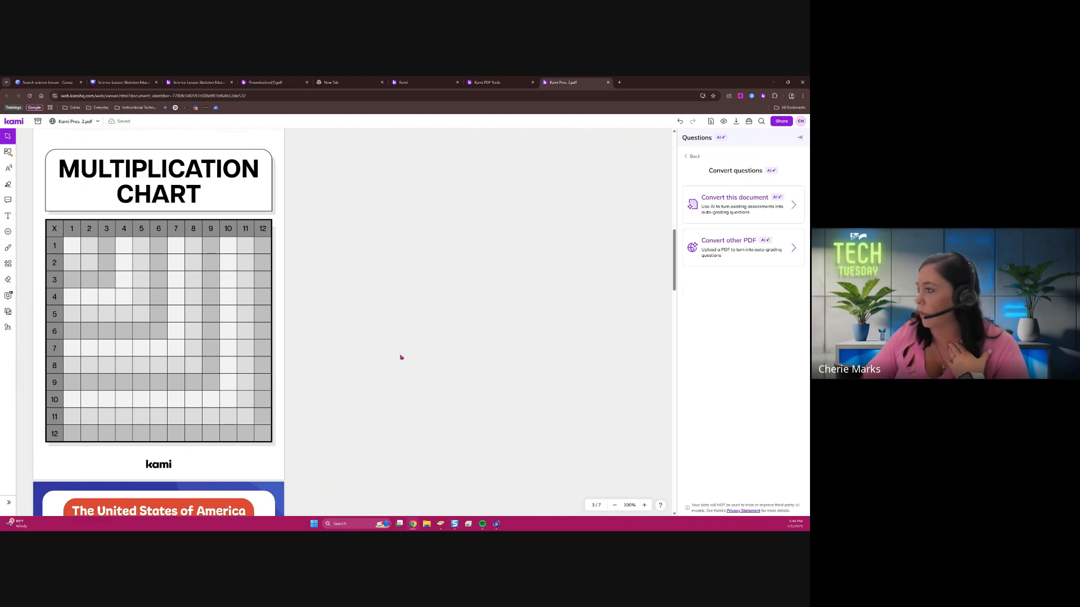
click(714, 212)
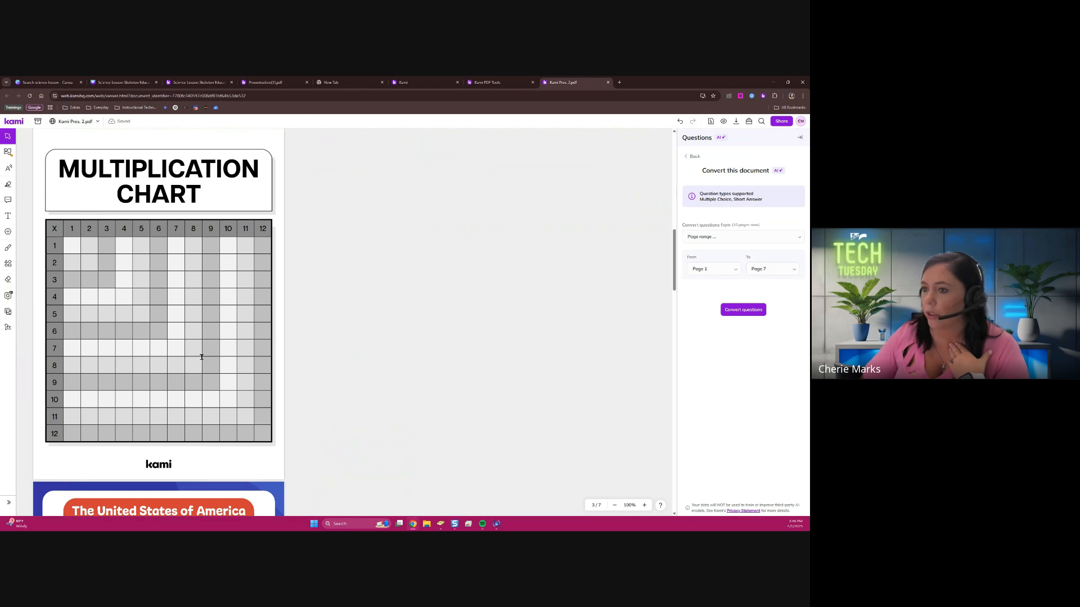
click(734, 274)
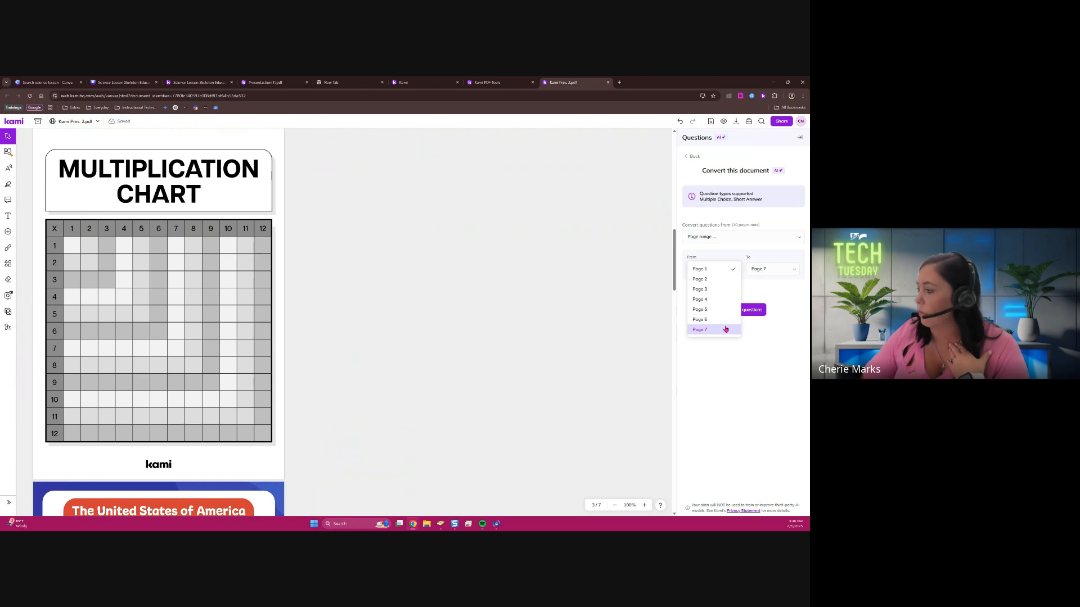
click(726, 289)
click(788, 274)
click(773, 228)
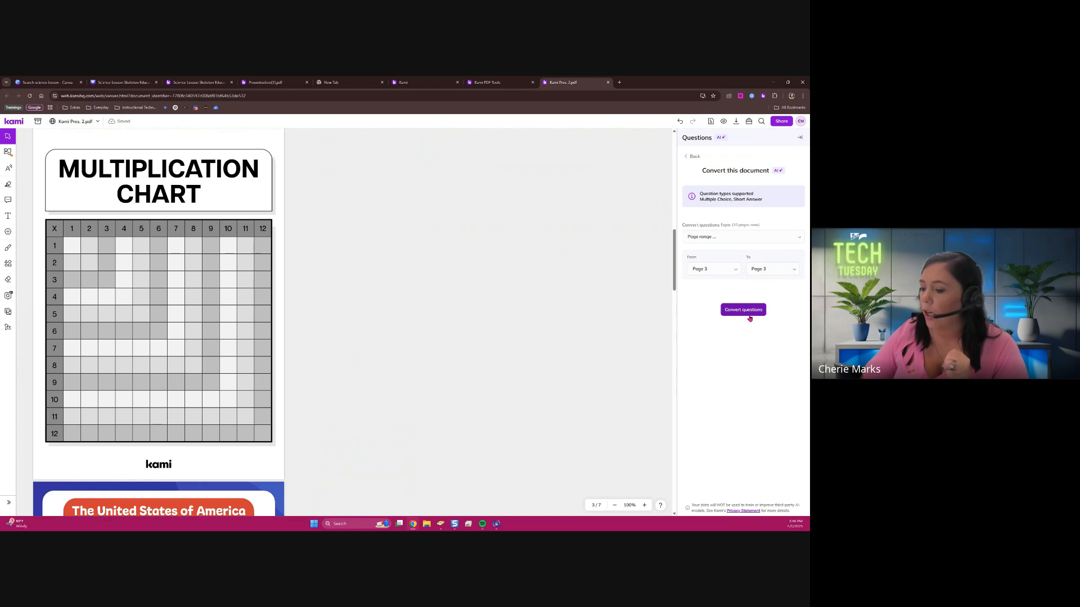
click(748, 311)
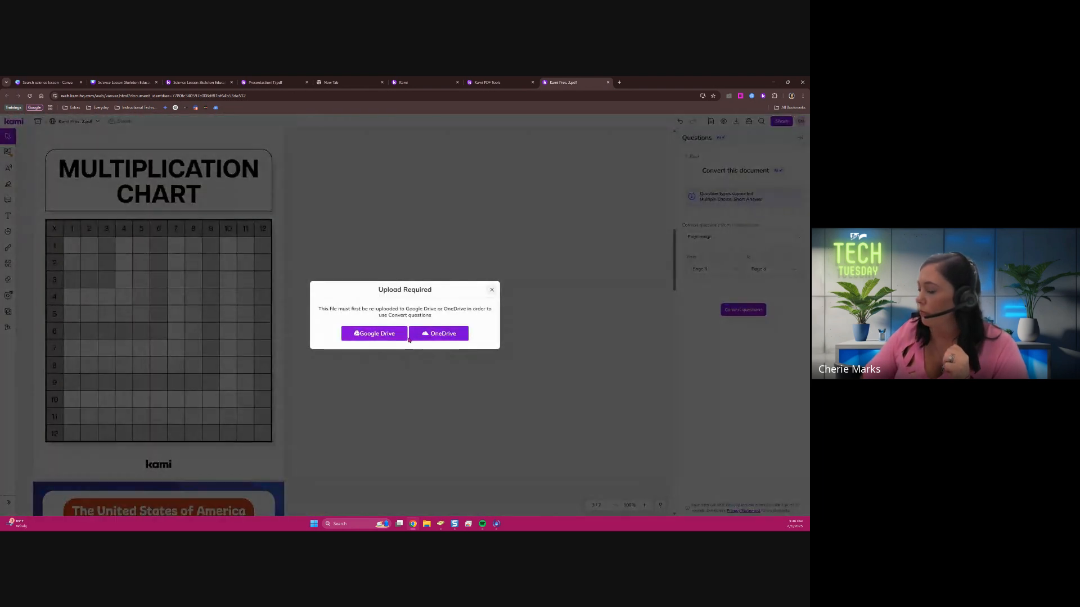
Re-upload the file to Google Drive and authorize Kami with the school Google account for the question conversion
click(390, 338)
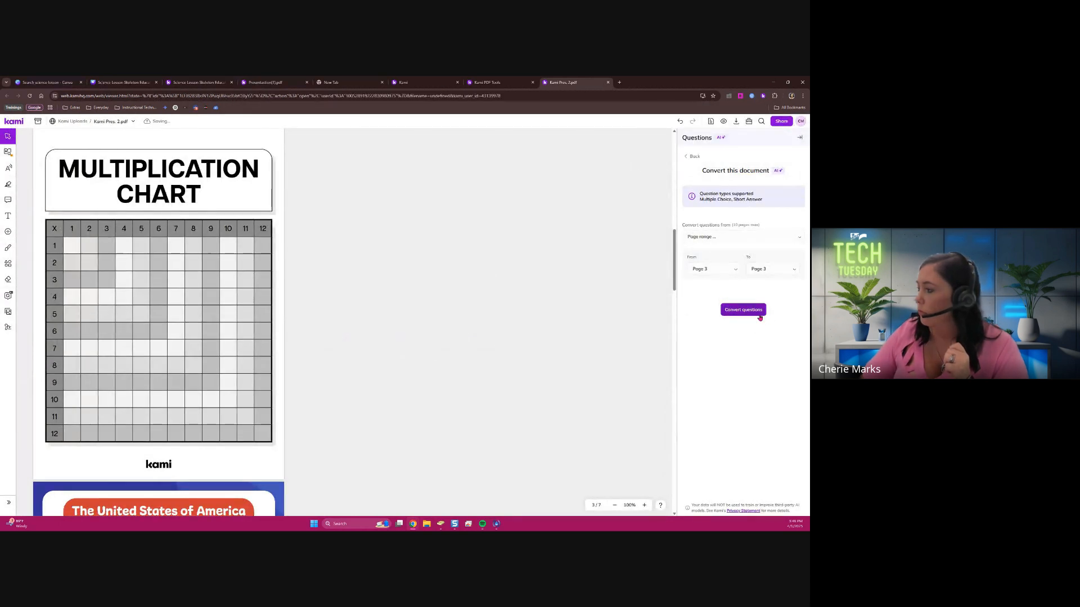
click(759, 316)
click(391, 325)
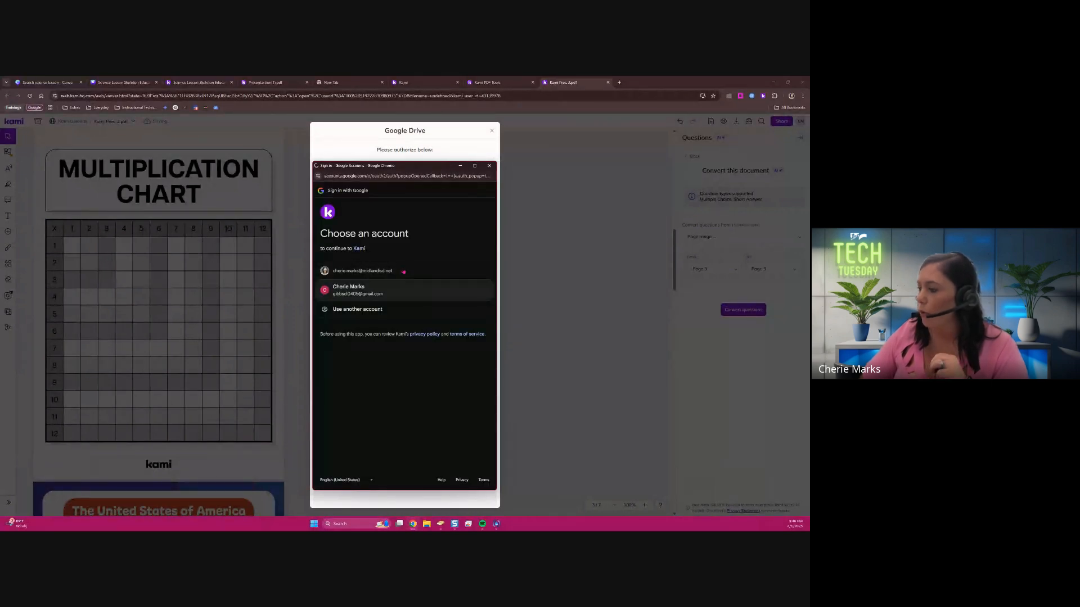
click(403, 271)
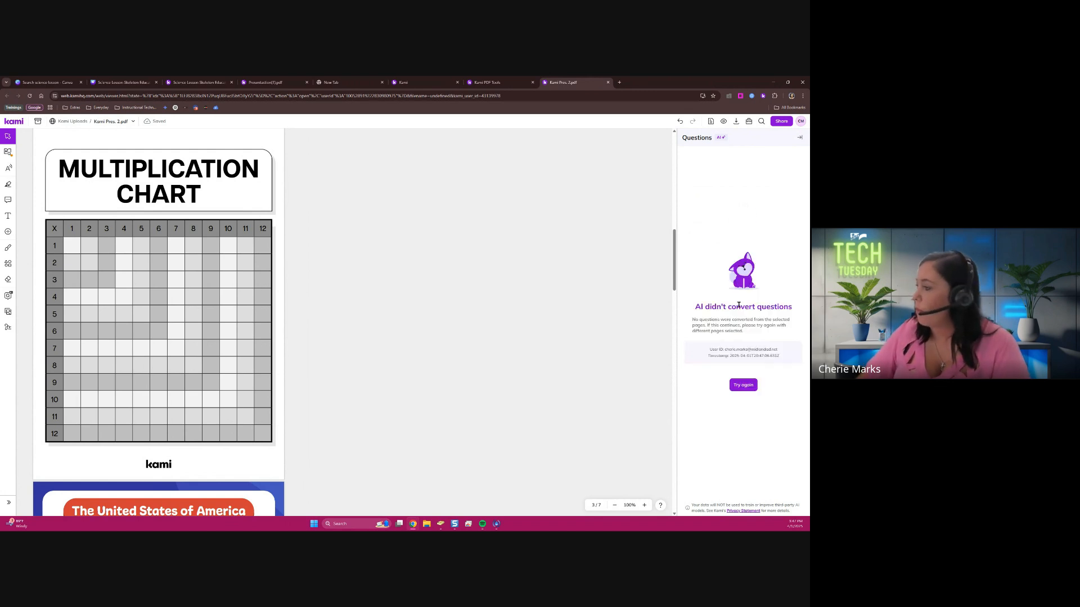
Retry the AI question conversion for page 3 and close the questions tool
click(751, 387)
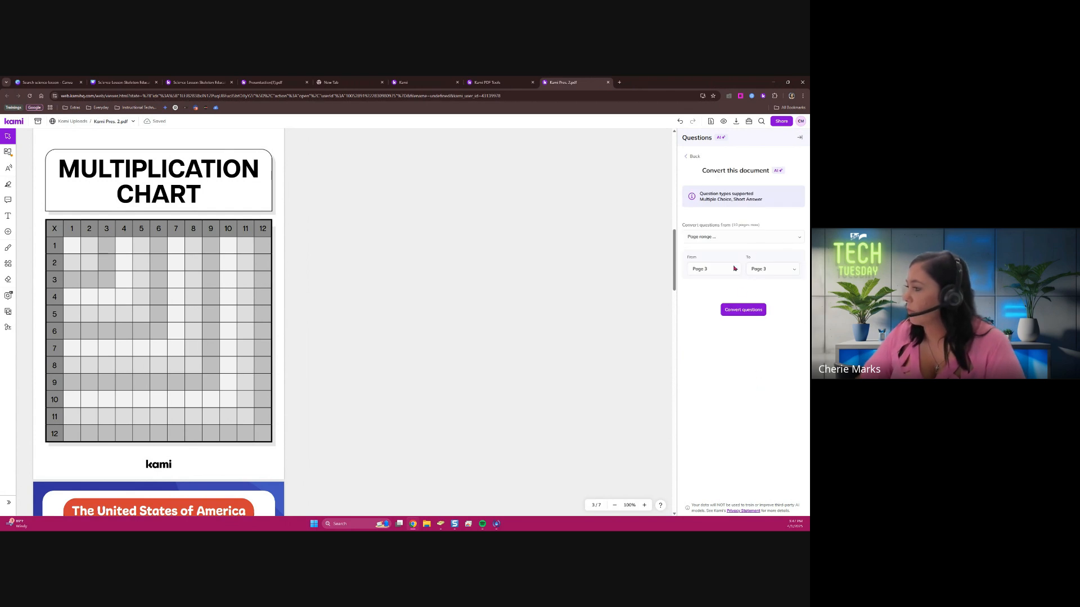
click(745, 310)
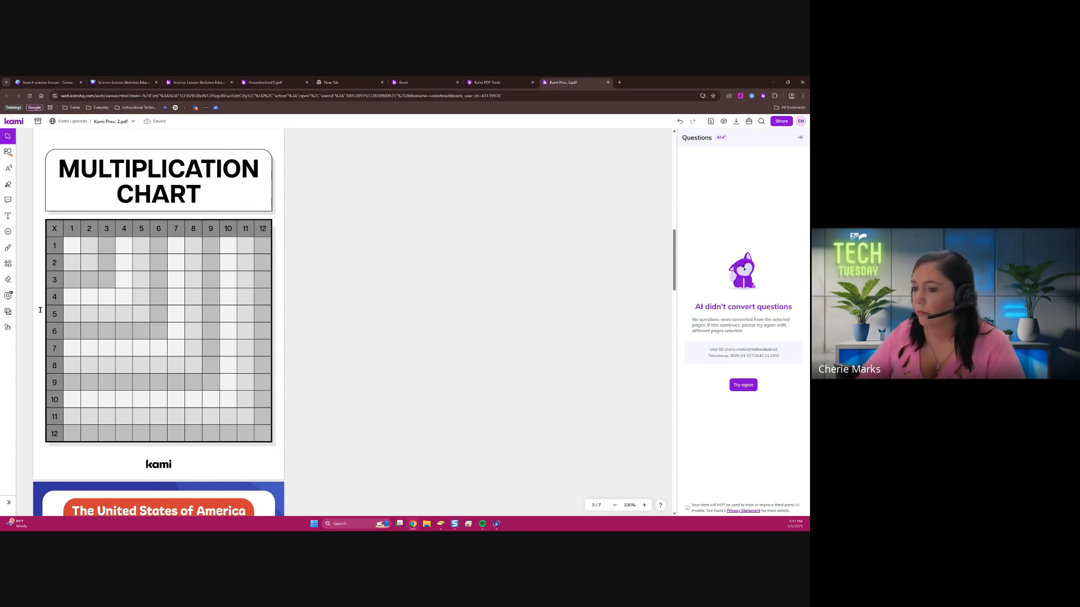
click(8, 327)
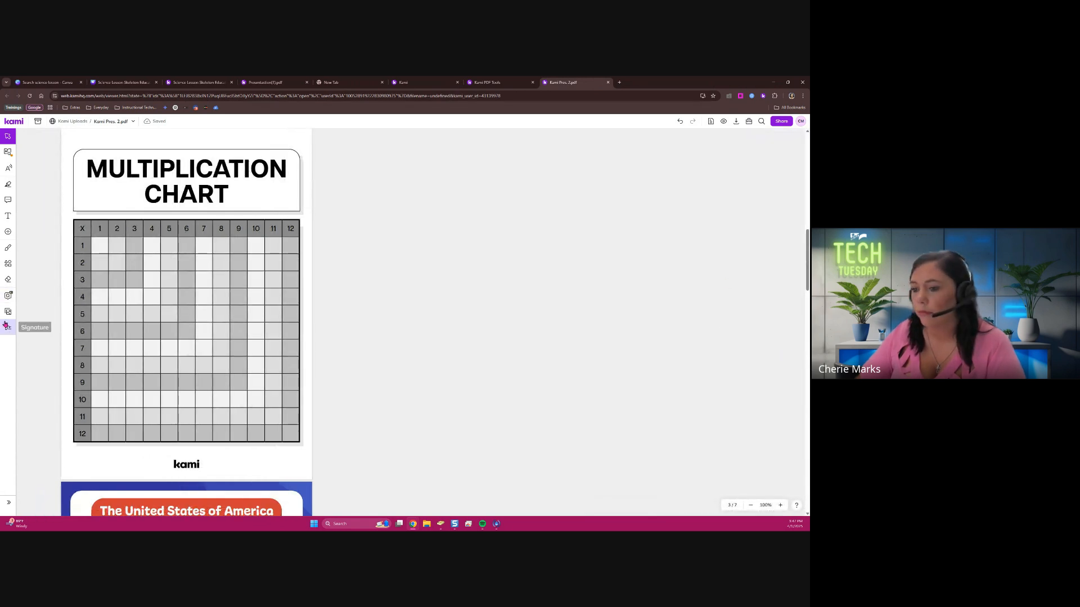
Switch from converting to AI-generating questions and limit the source pages to page 3 only
click(8, 295)
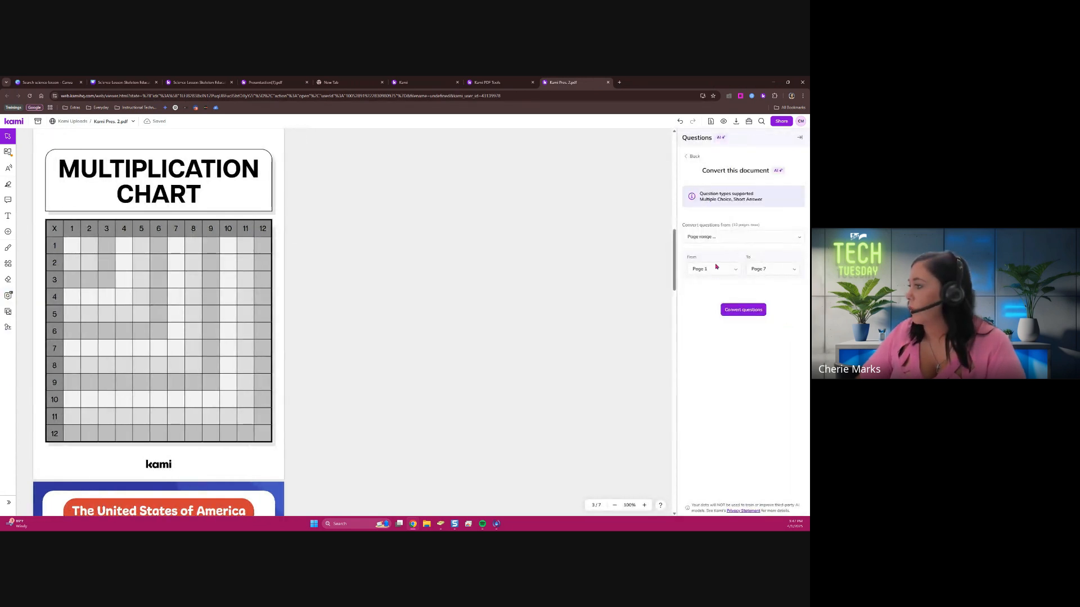
click(693, 156)
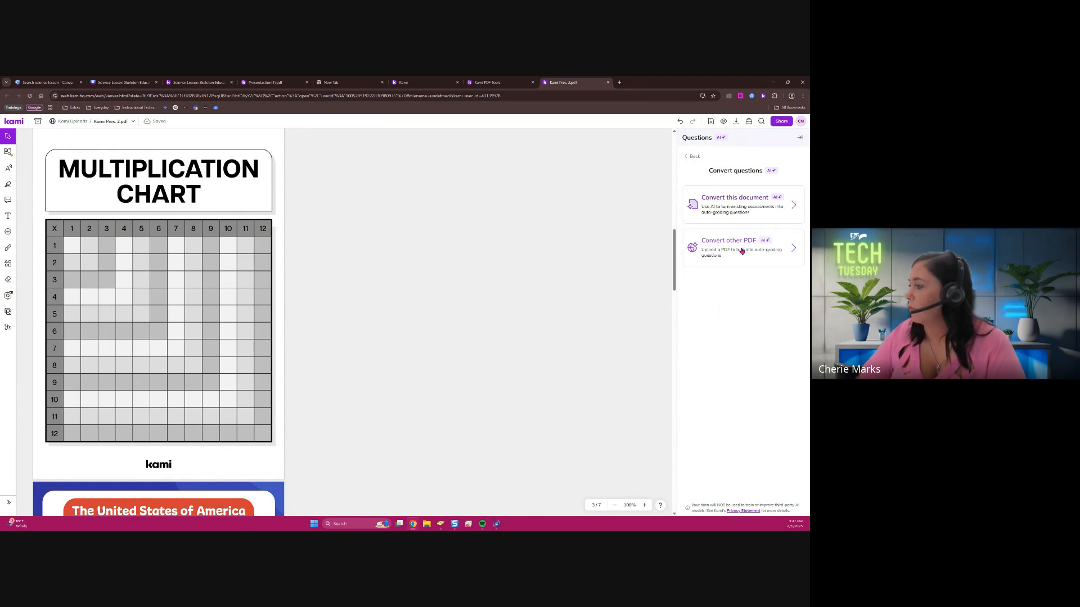
click(693, 156)
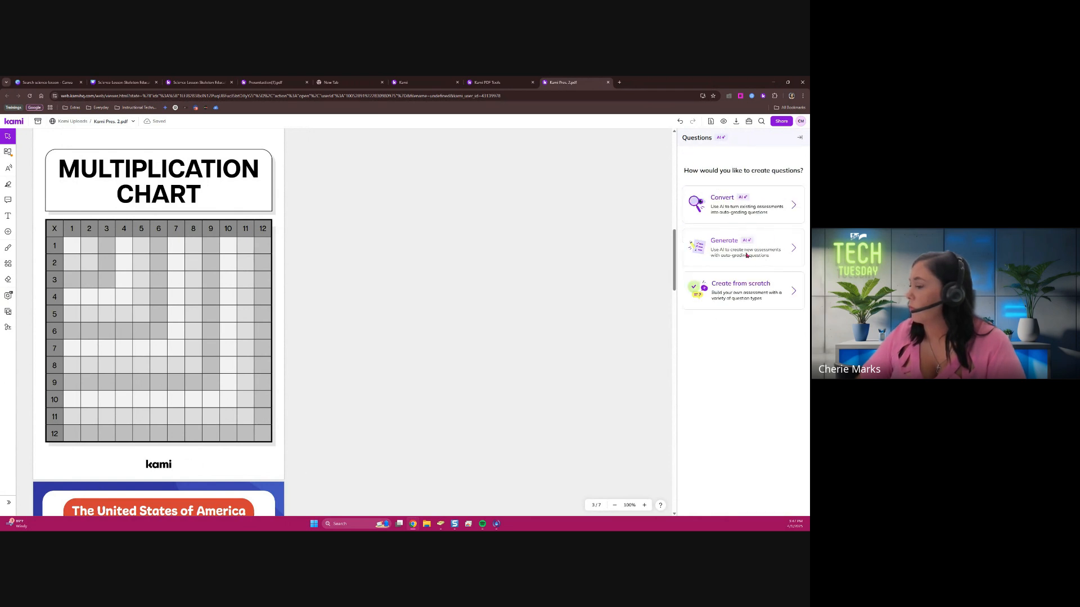
click(756, 248)
click(731, 262)
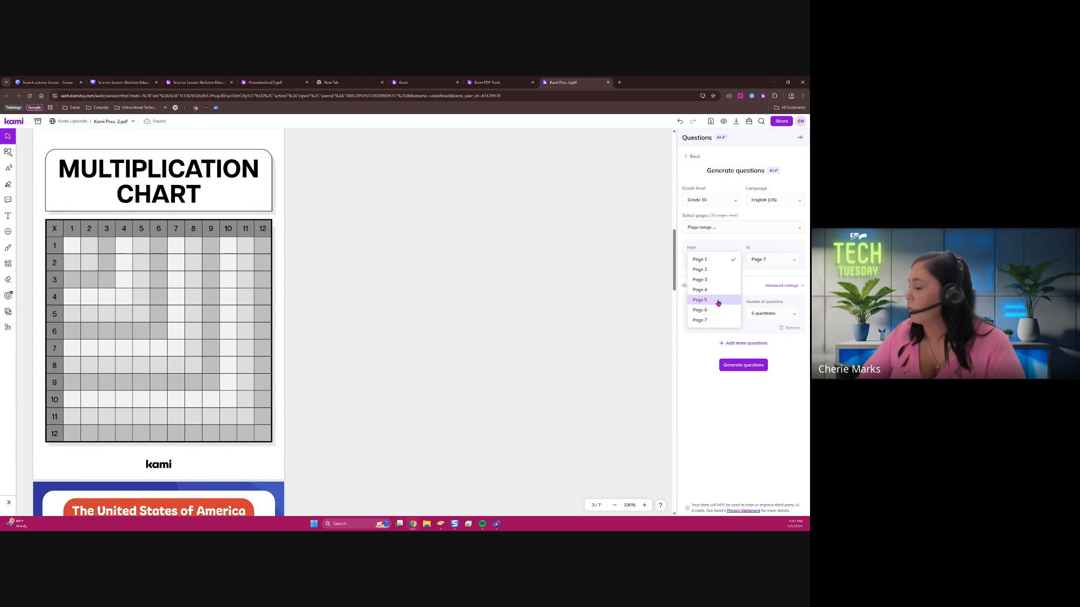
click(720, 281)
click(786, 263)
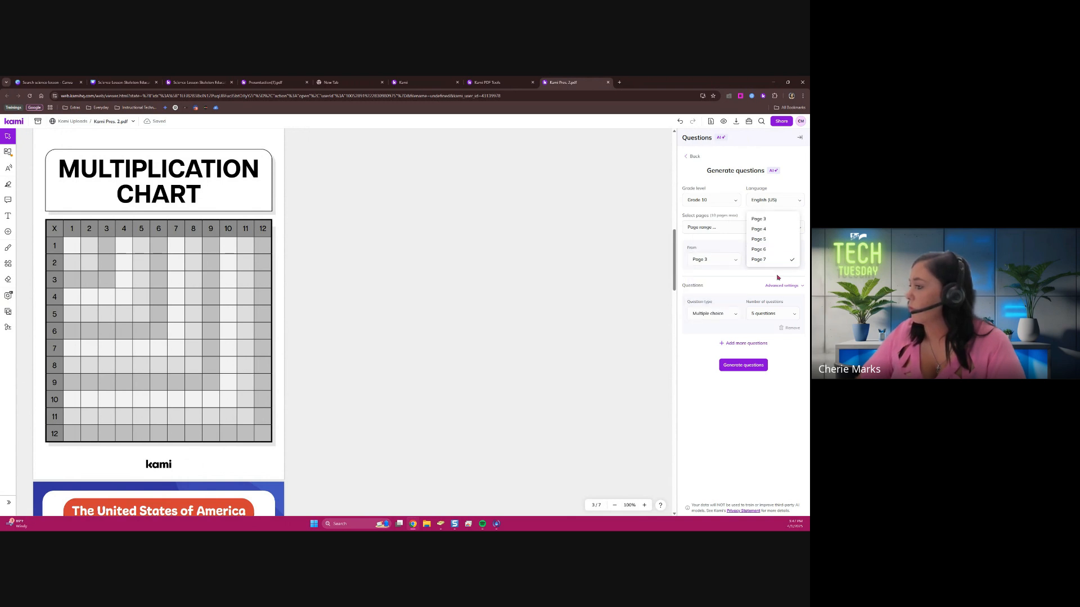
click(776, 221)
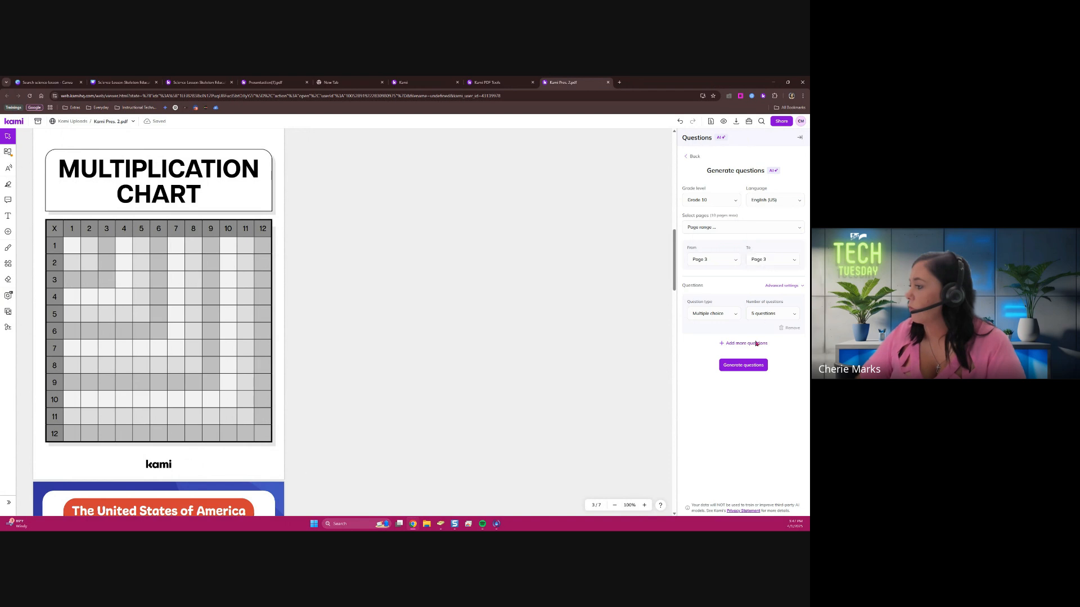
Generate 1 short answer question from the multiplication chart page
click(725, 315)
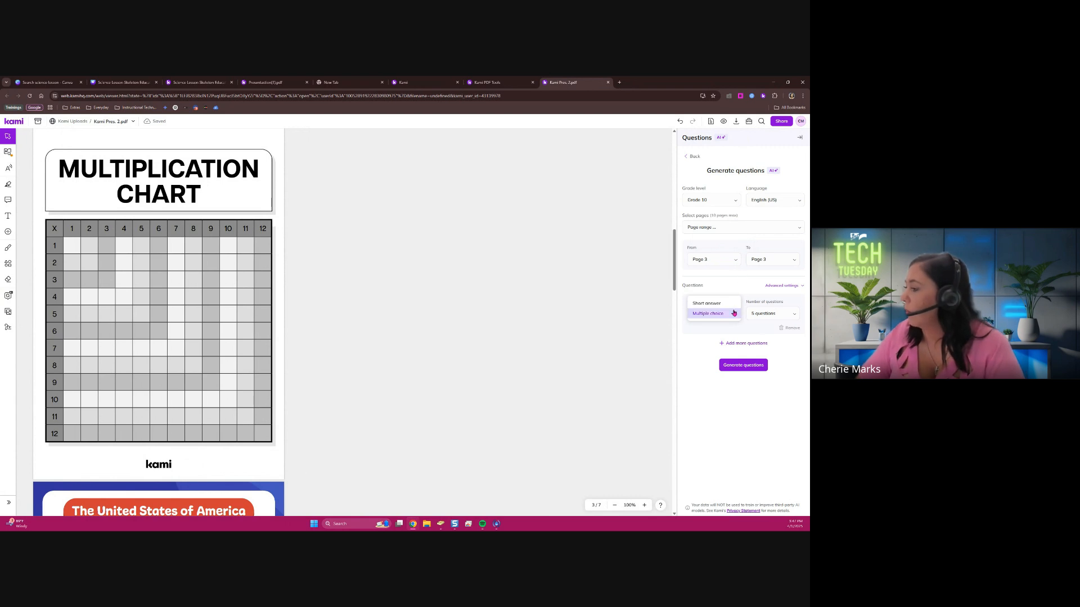
click(707, 303)
click(771, 313)
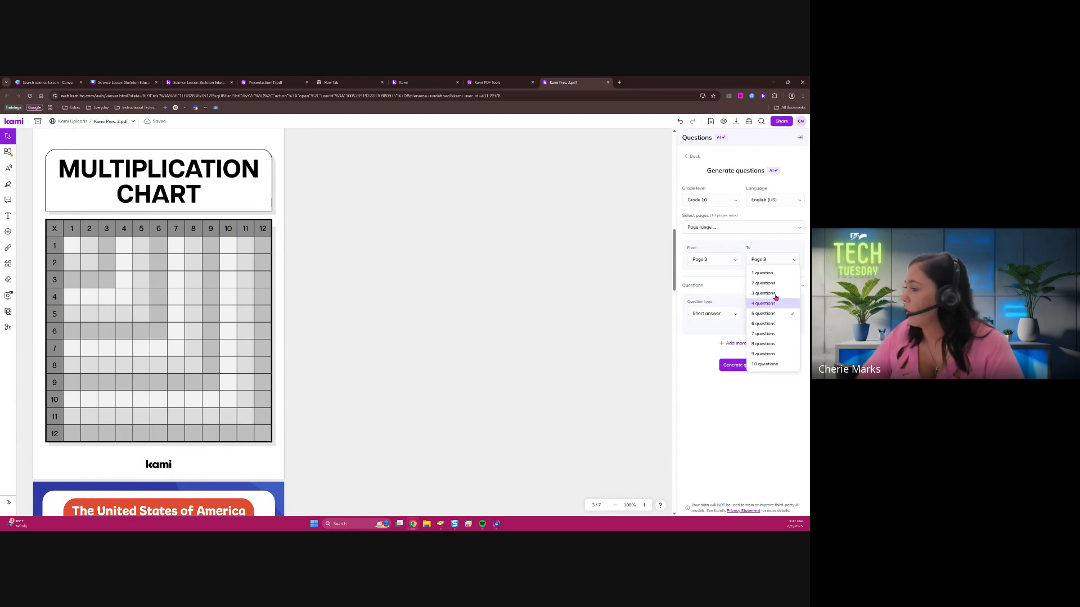
click(778, 274)
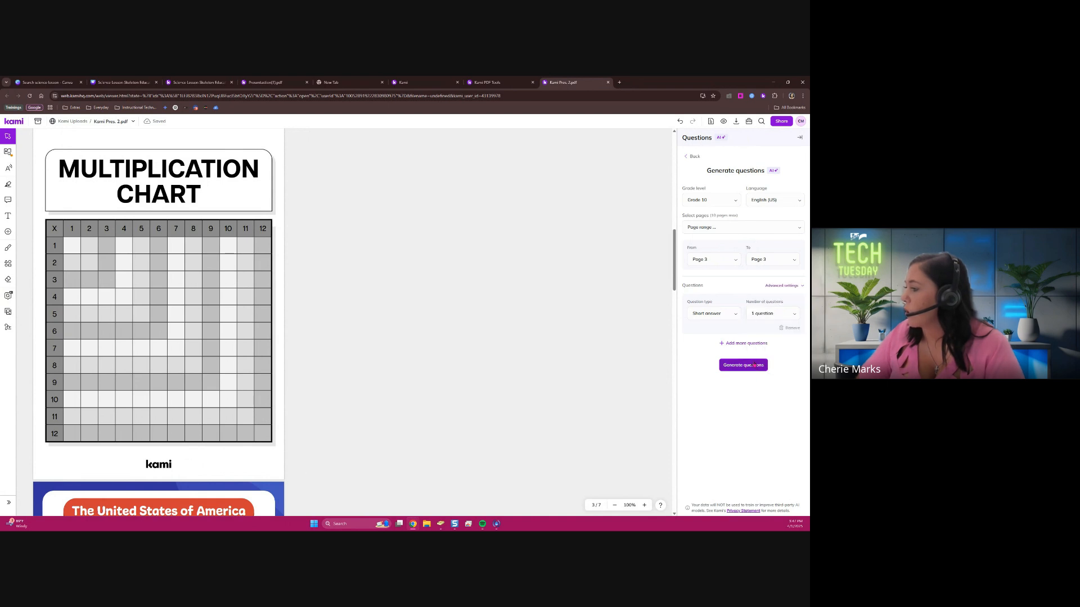
click(757, 365)
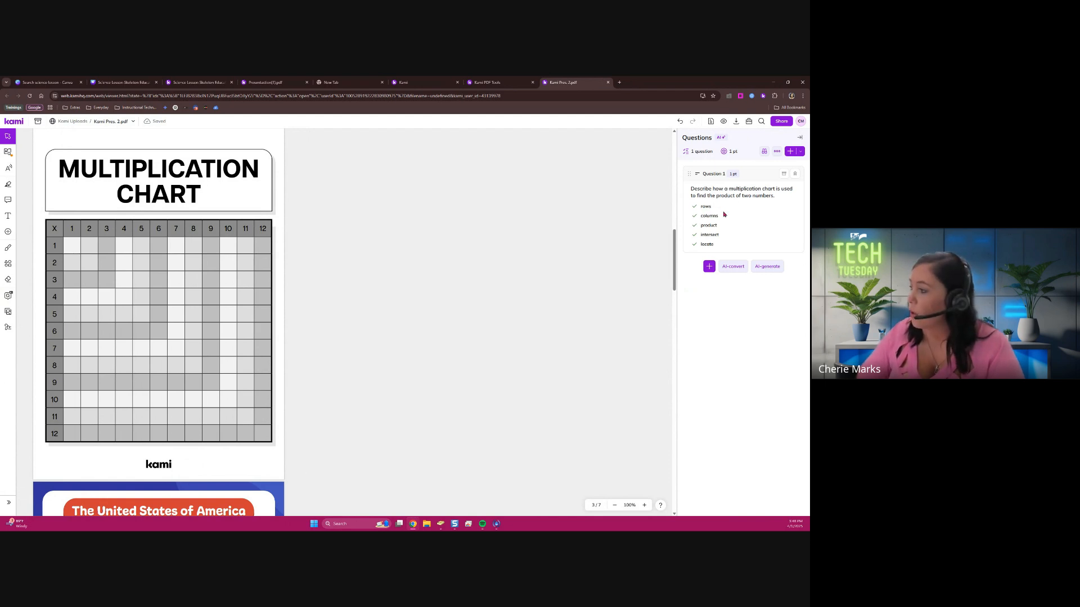
Change the generated multiplication chart question to the Dropdown type and mark "locate" as its correct answer
click(723, 251)
click(721, 302)
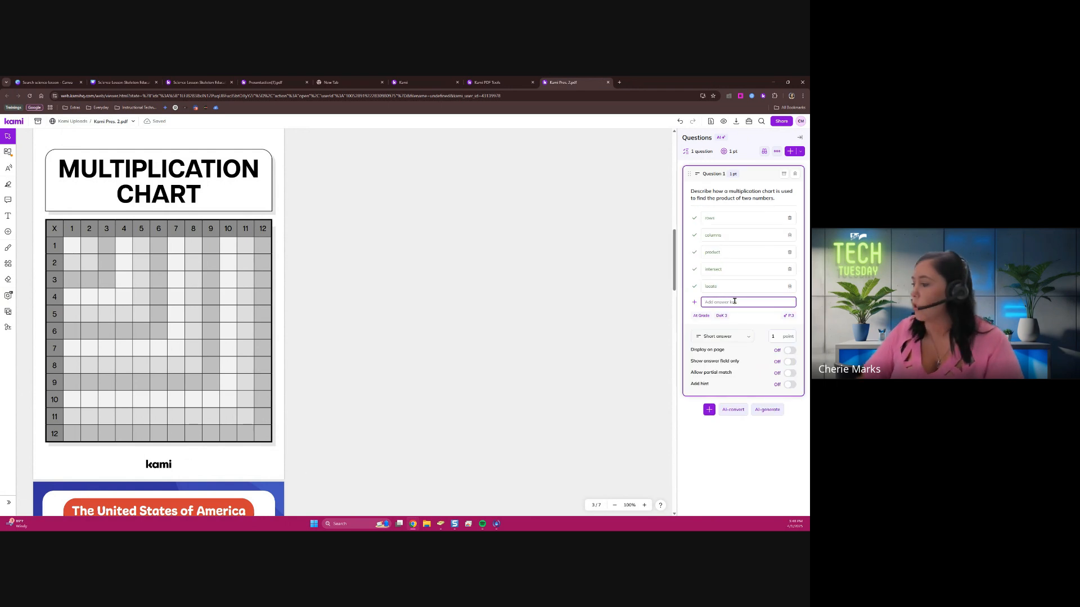
click(724, 338)
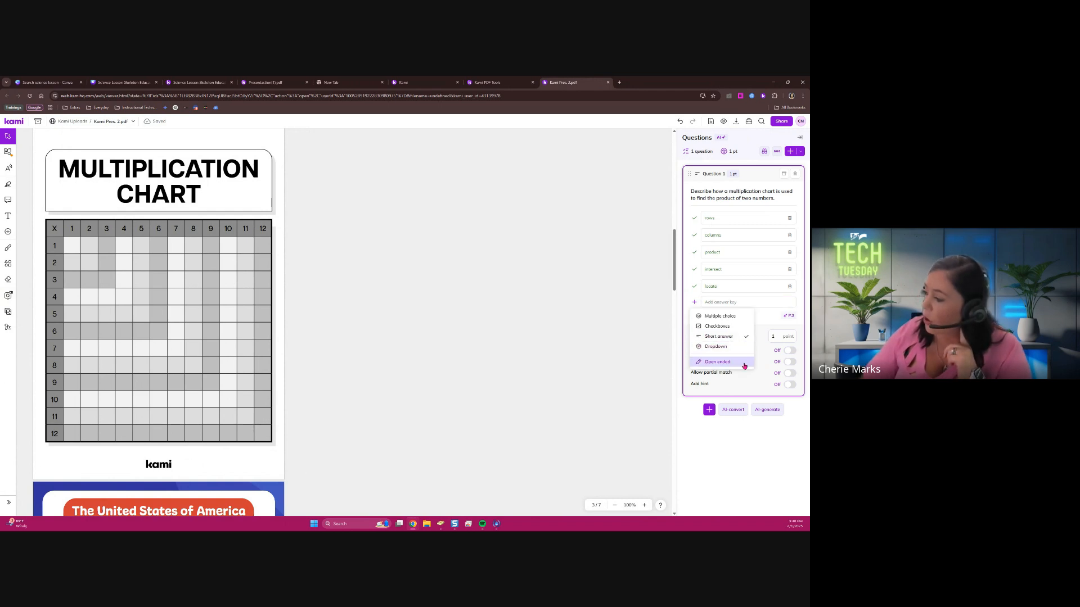
click(738, 348)
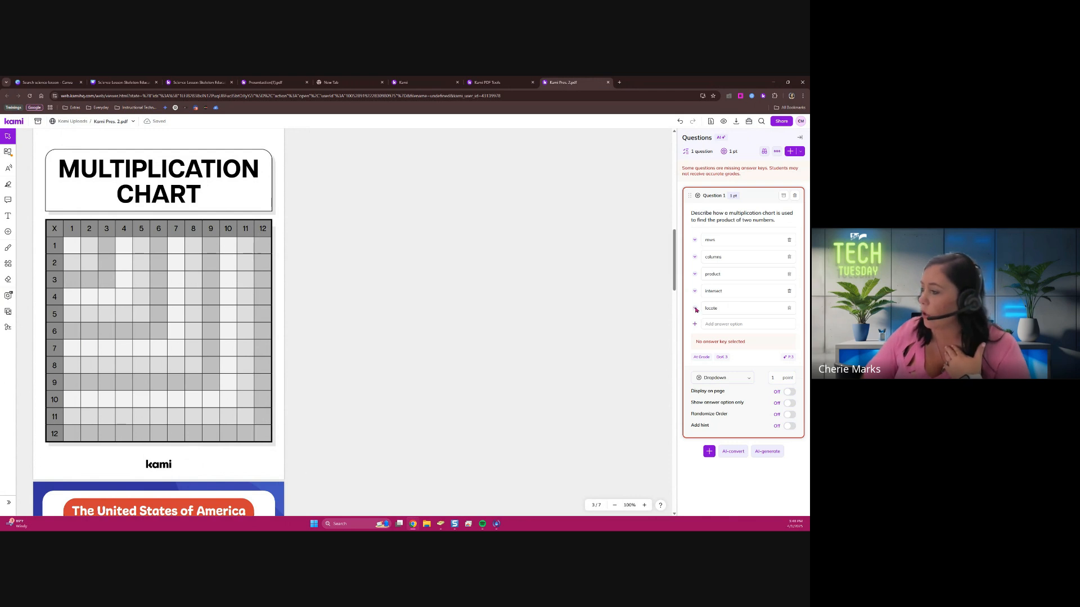
click(695, 292)
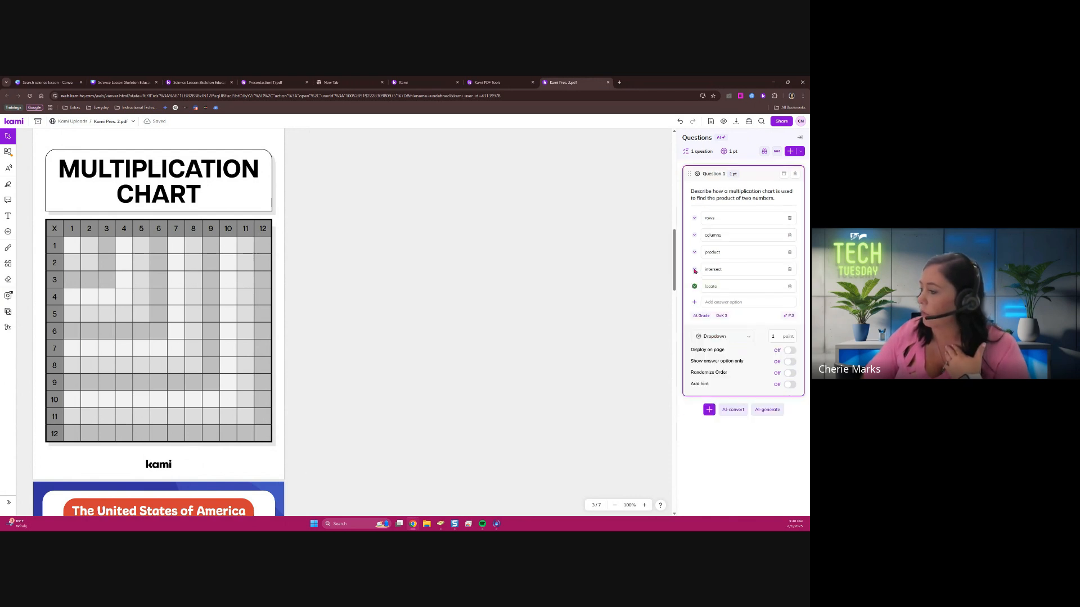
Add 1, 2, 3 and 4 as answer options to the multiplication chart question
click(737, 303)
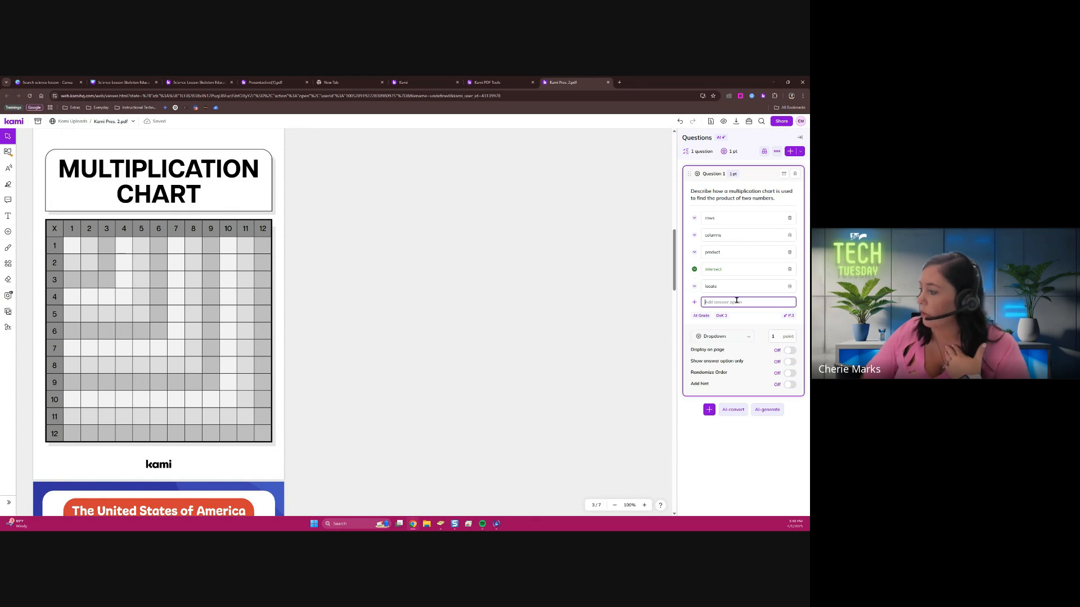
text(1)
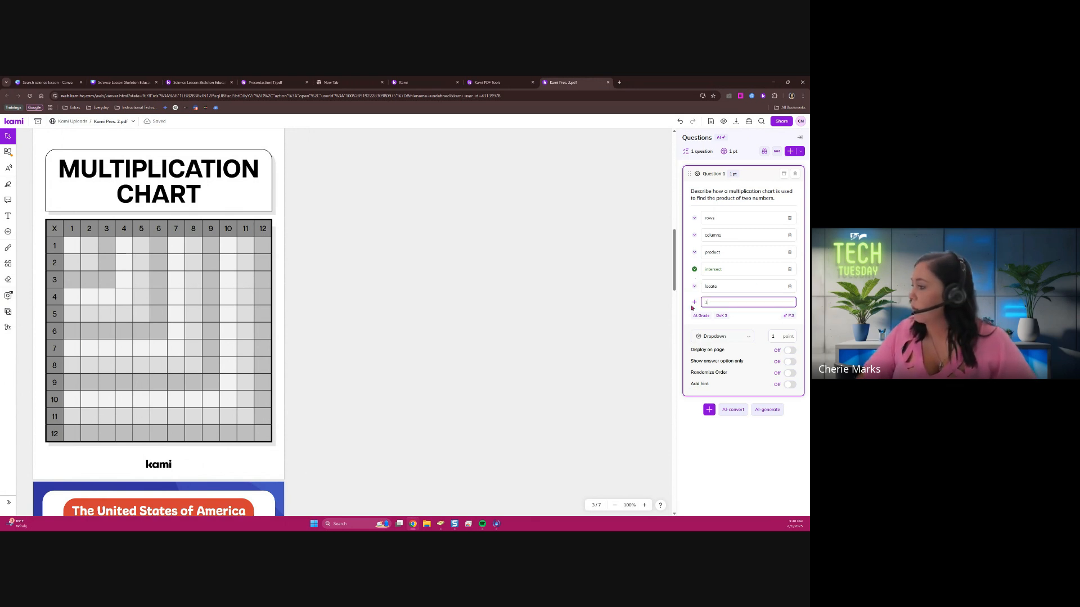
click(693, 302)
click(721, 318)
text(2)
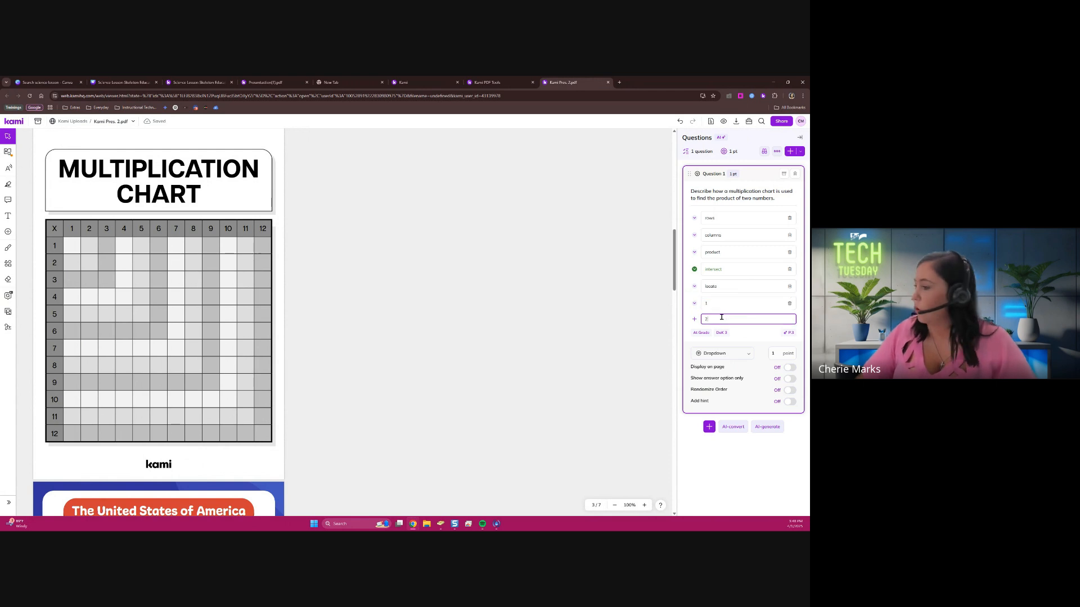
click(694, 319)
click(714, 336)
text(3)
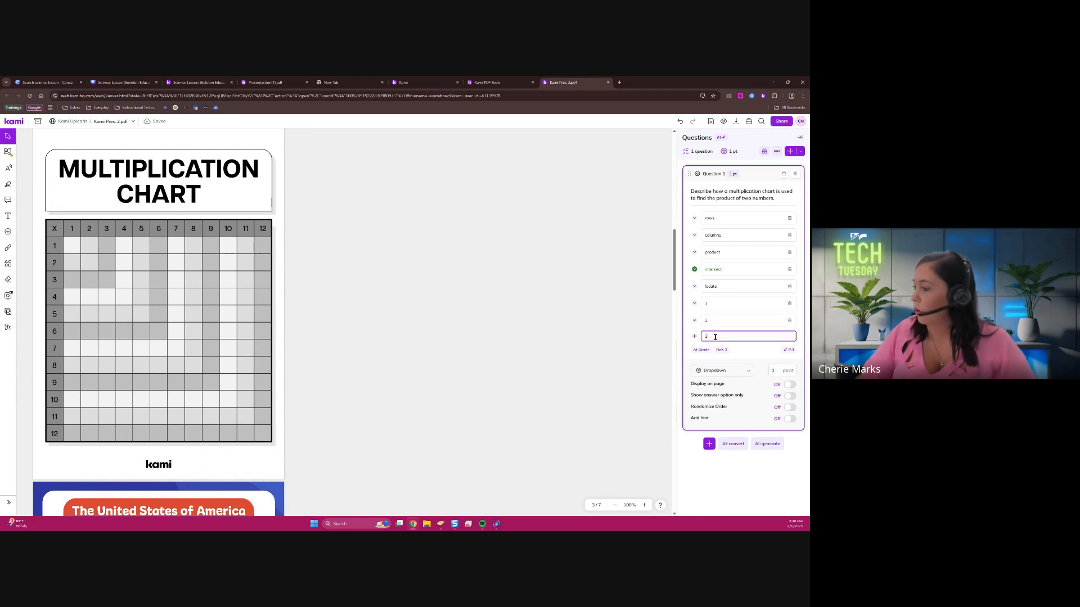
click(694, 337)
click(735, 355)
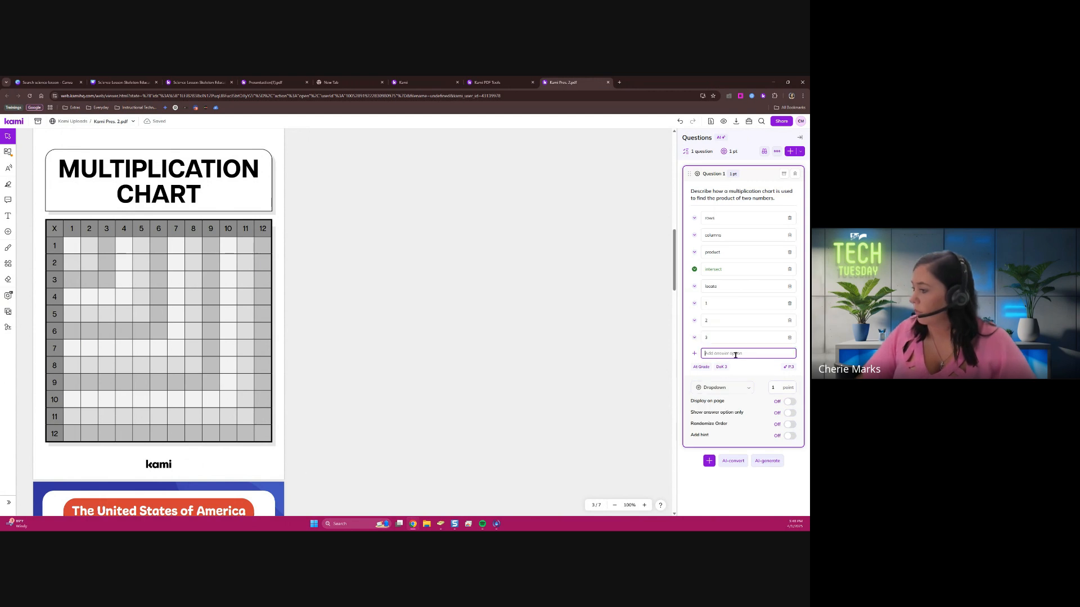
text(4)
key(BackSpace)
text(4)
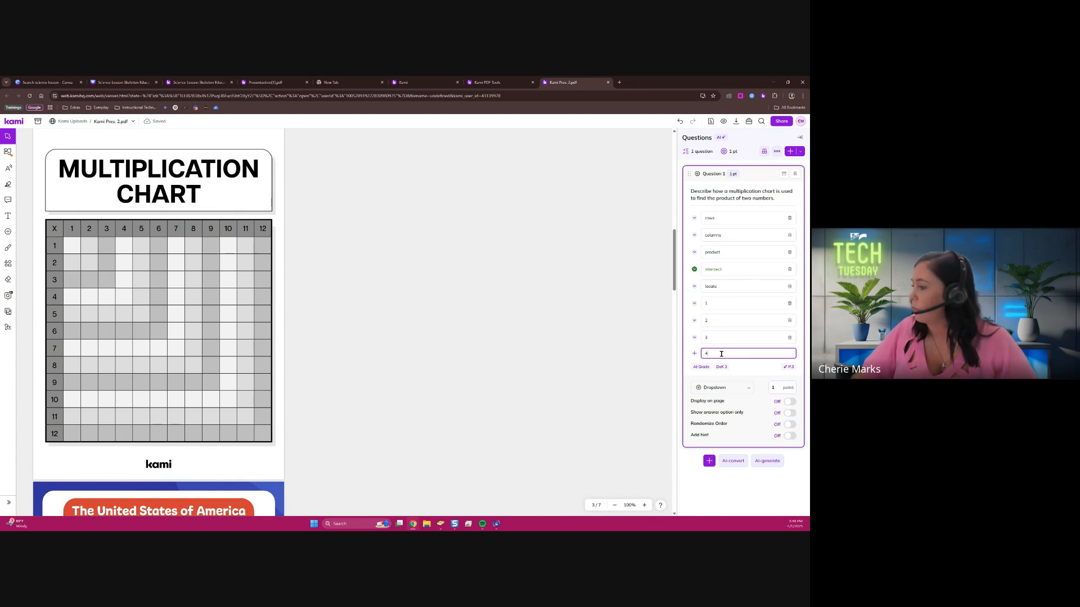
Delete the word answer options intersect, locate, product, columns and rows from the question
click(791, 269)
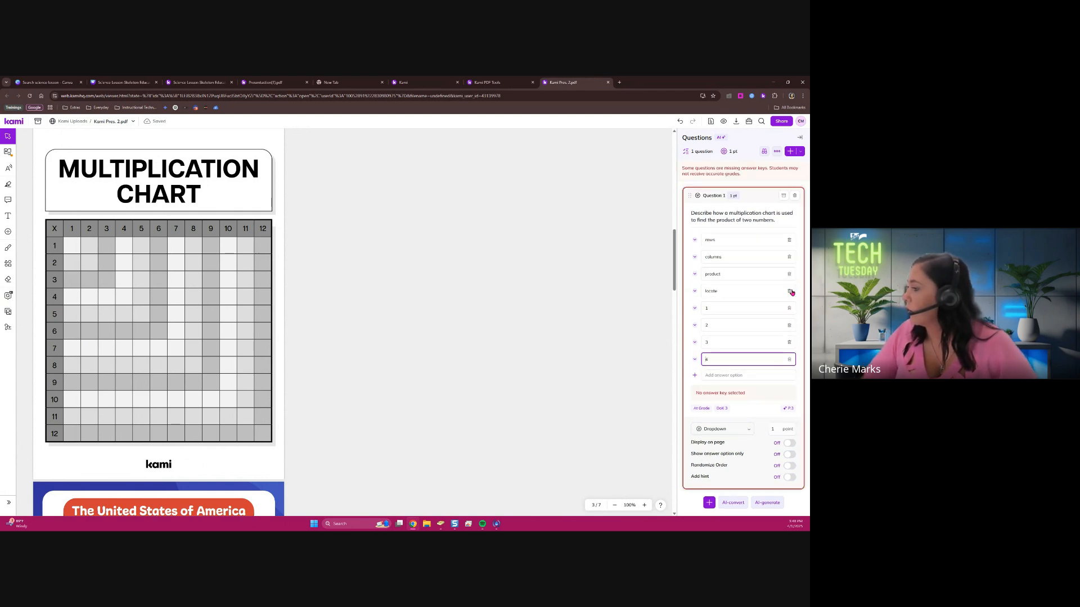
click(790, 291)
click(790, 274)
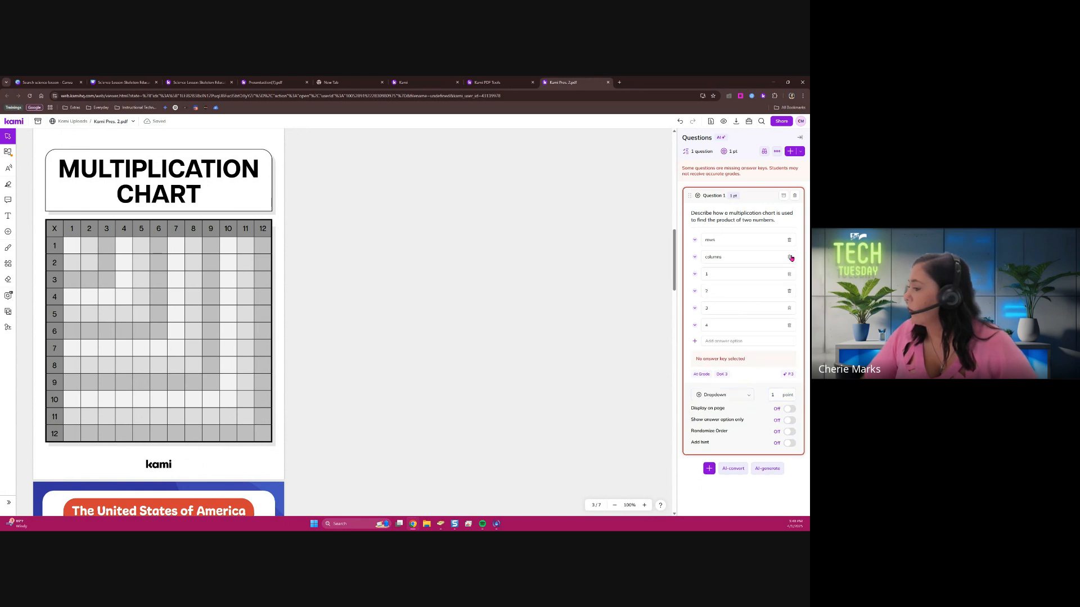
click(789, 257)
click(789, 240)
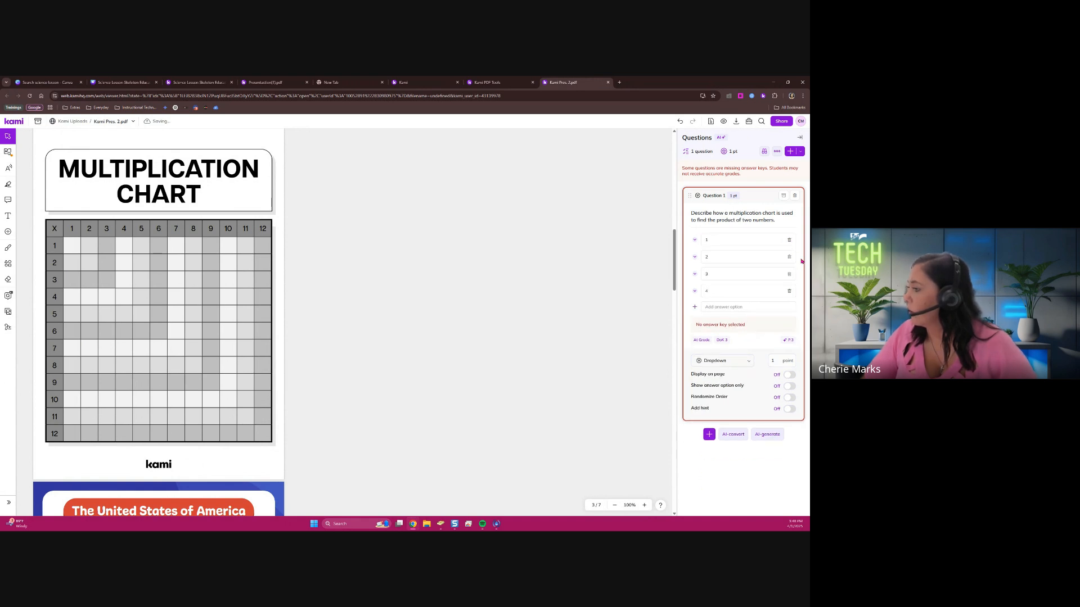
Display the question on the page with the answer option only and fit it into the chart's 1 × 1 cell
click(790, 374)
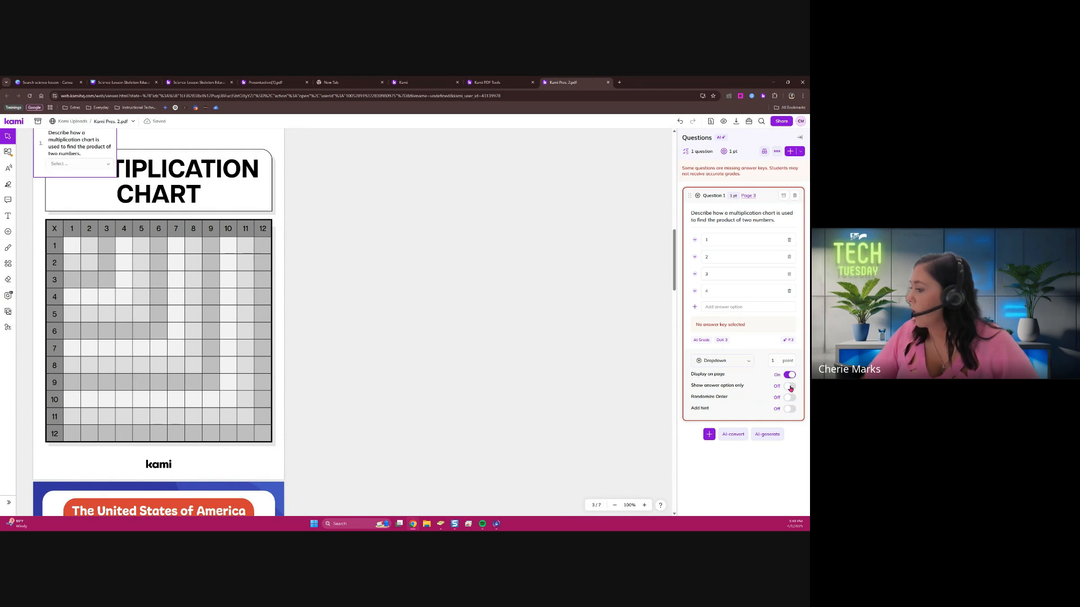
click(790, 387)
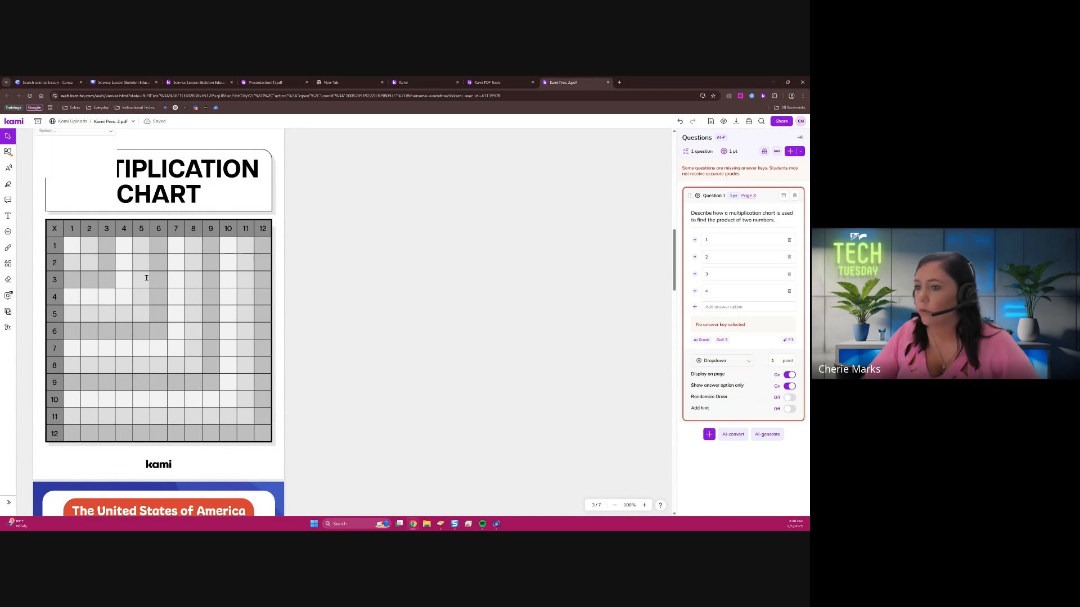
drag(69, 175, 81, 254)
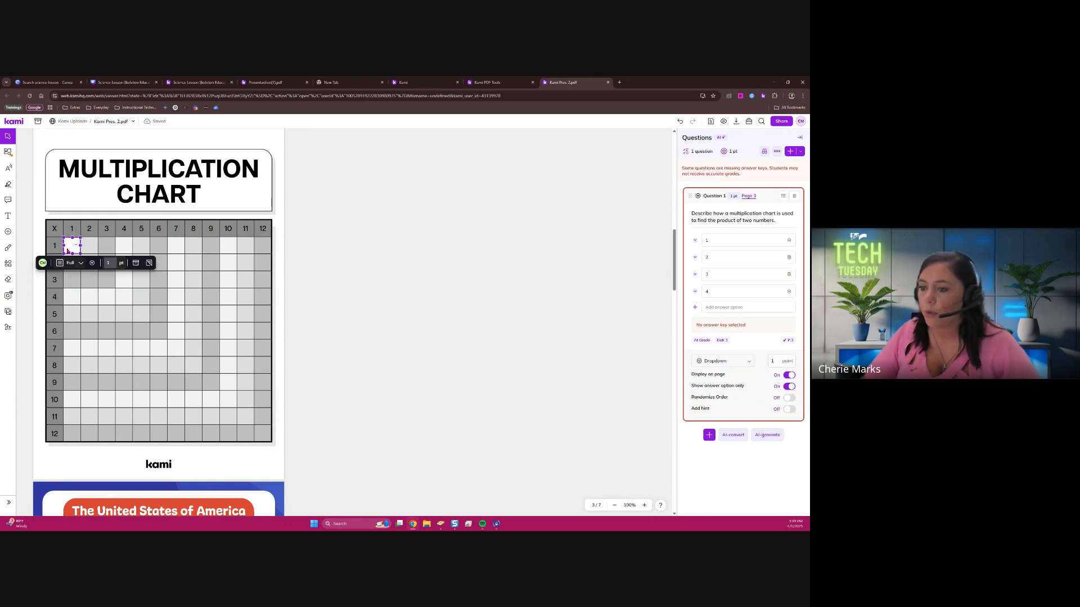
Mark 1 as the correct answer of the dropdown in the chart's first cell
click(71, 247)
click(72, 275)
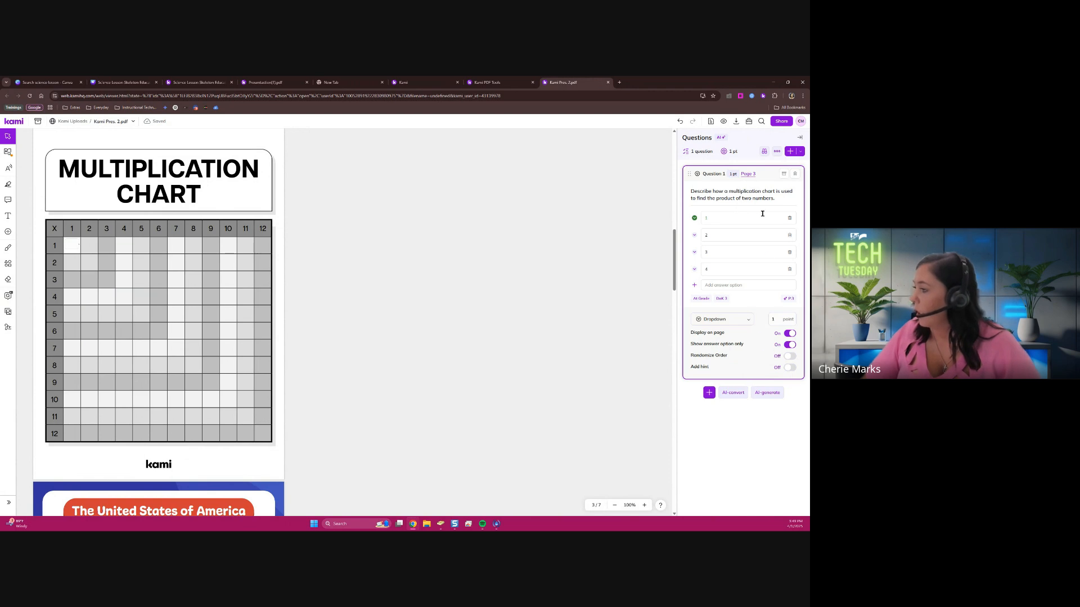
click(689, 174)
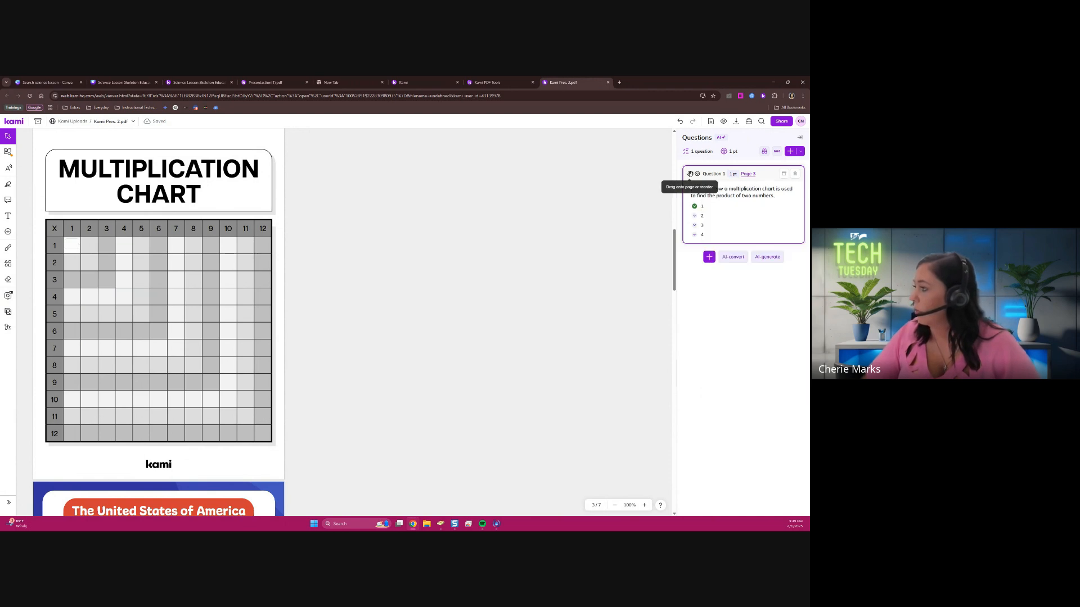
click(774, 226)
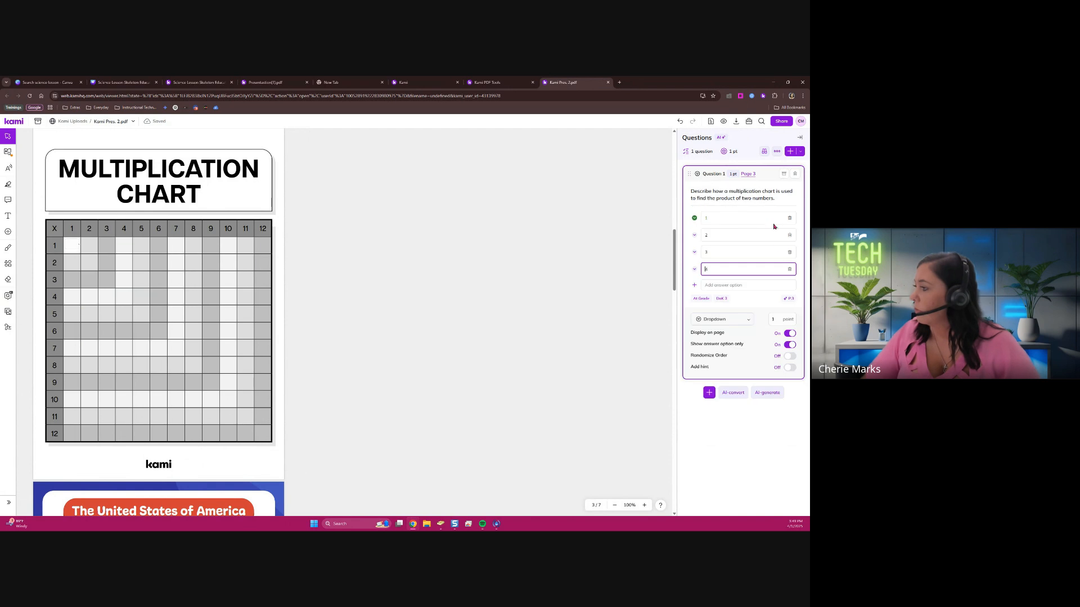
Replace the question text with "What is the product of the first box?"
right_click(708, 178)
click(751, 195)
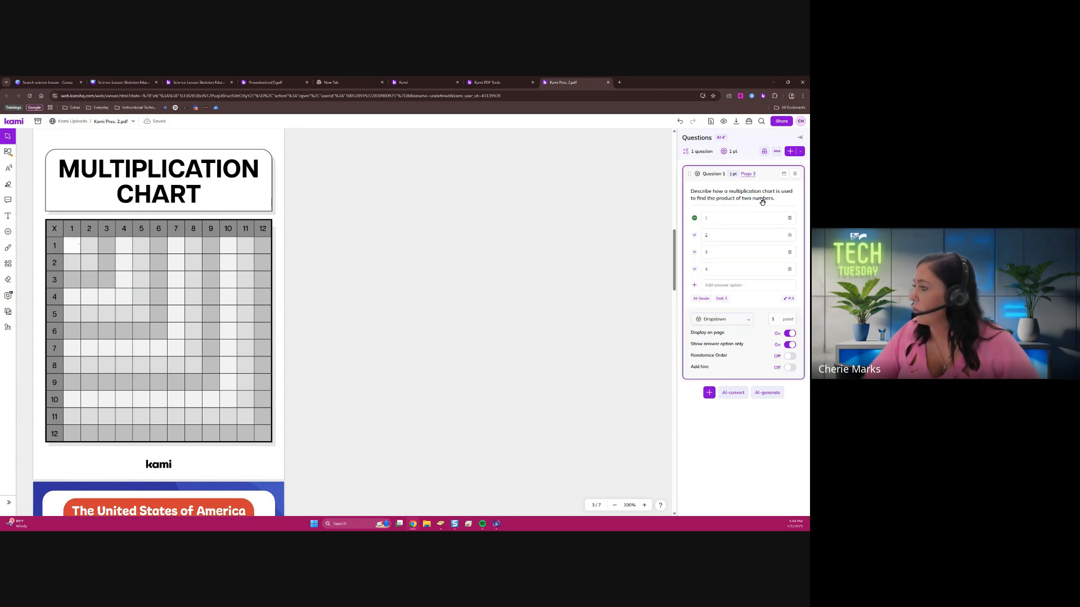
drag(786, 197, 690, 200)
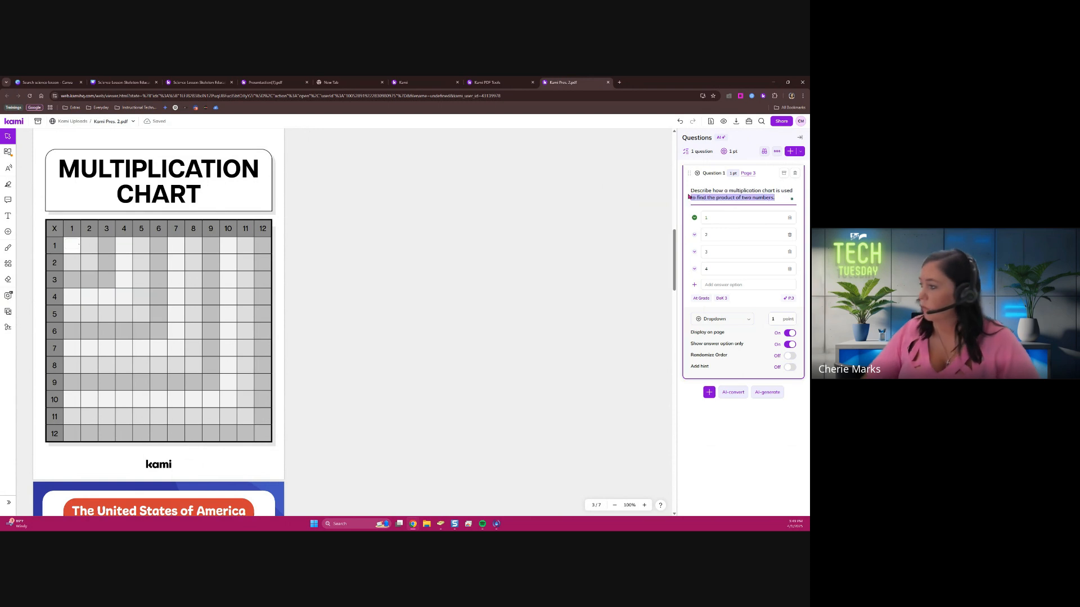
click(773, 192)
triple_click(757, 198)
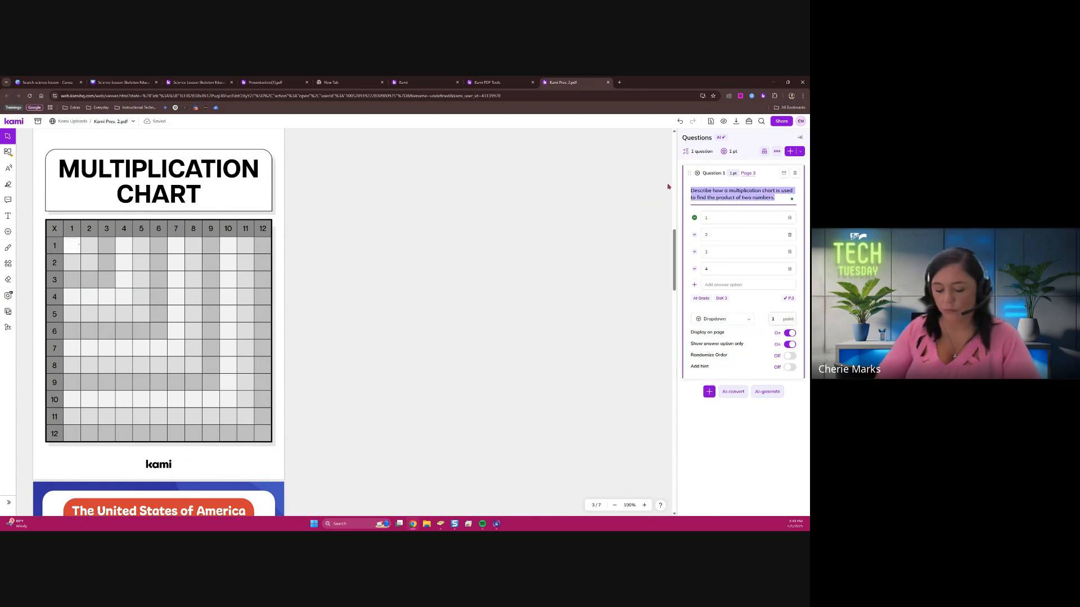
text(What is the pro)
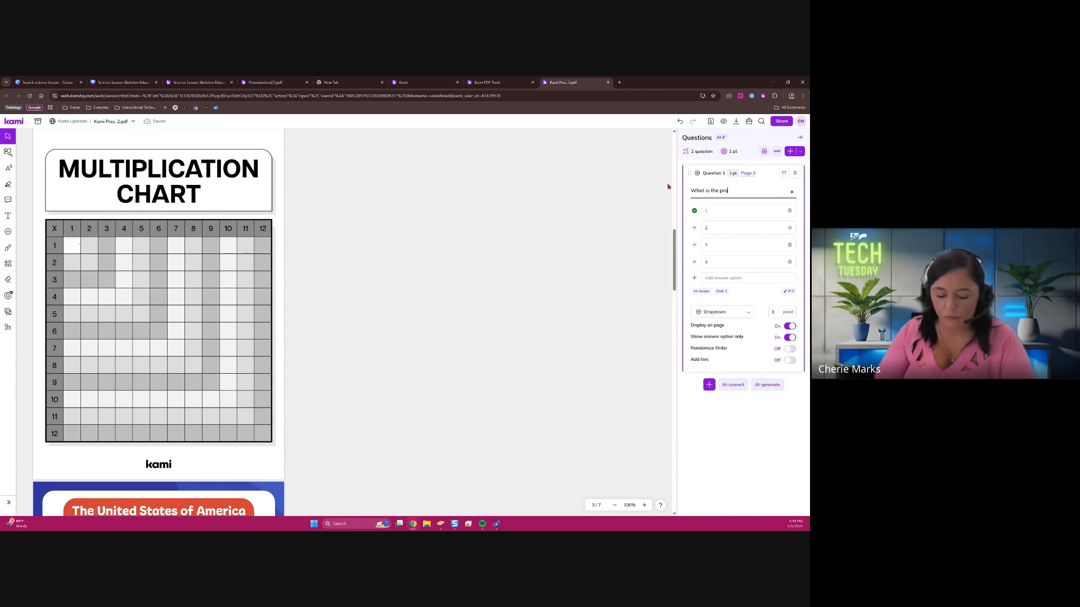
text(duct of the first box?)
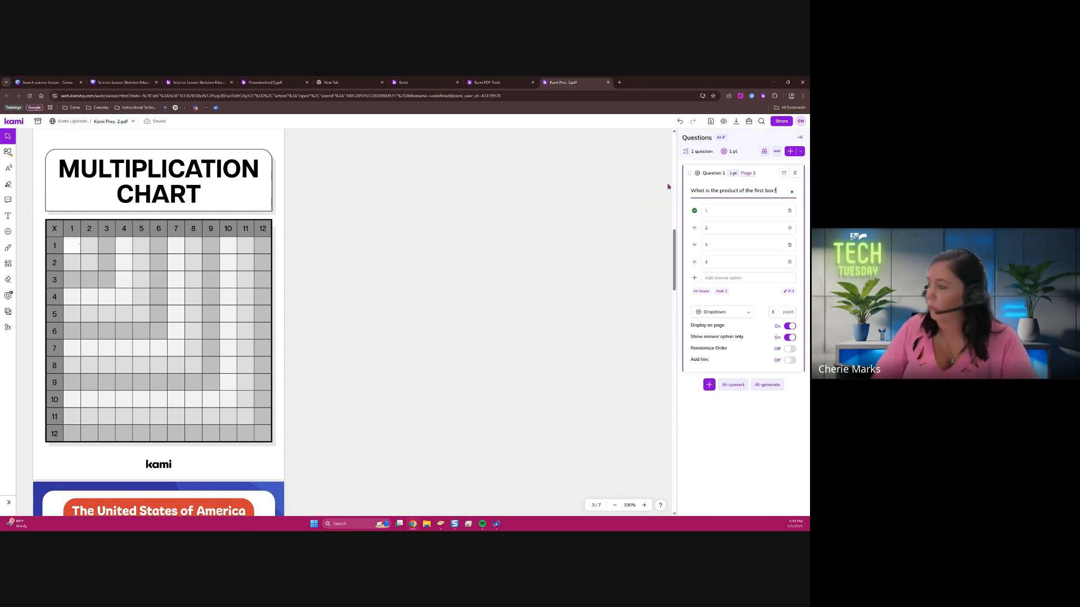
click(771, 456)
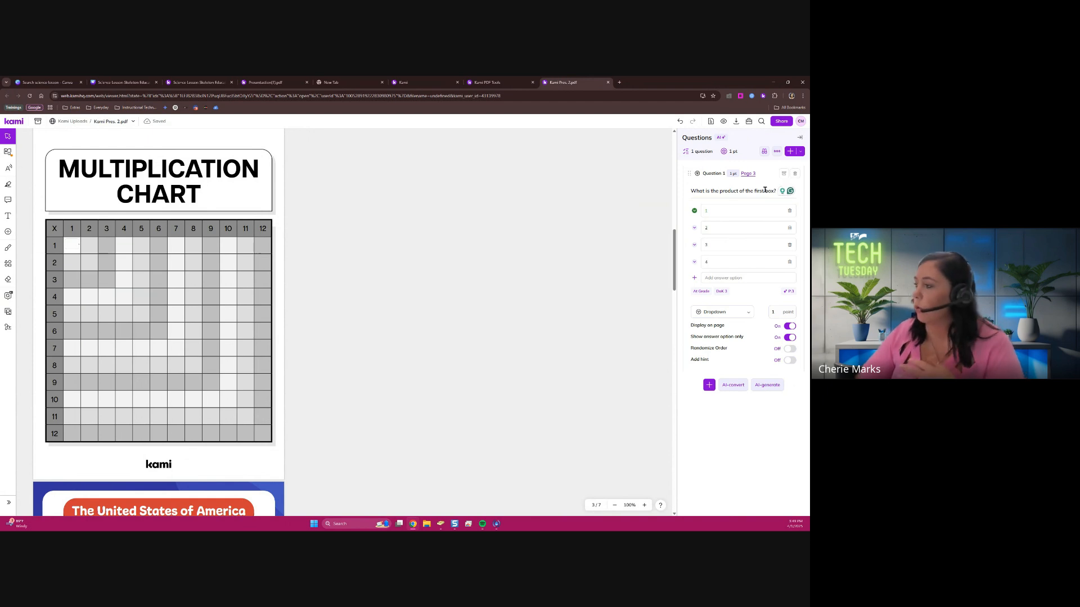
Try out the dropdown in the chart's first cell and restore 1 as the correct answer
click(73, 245)
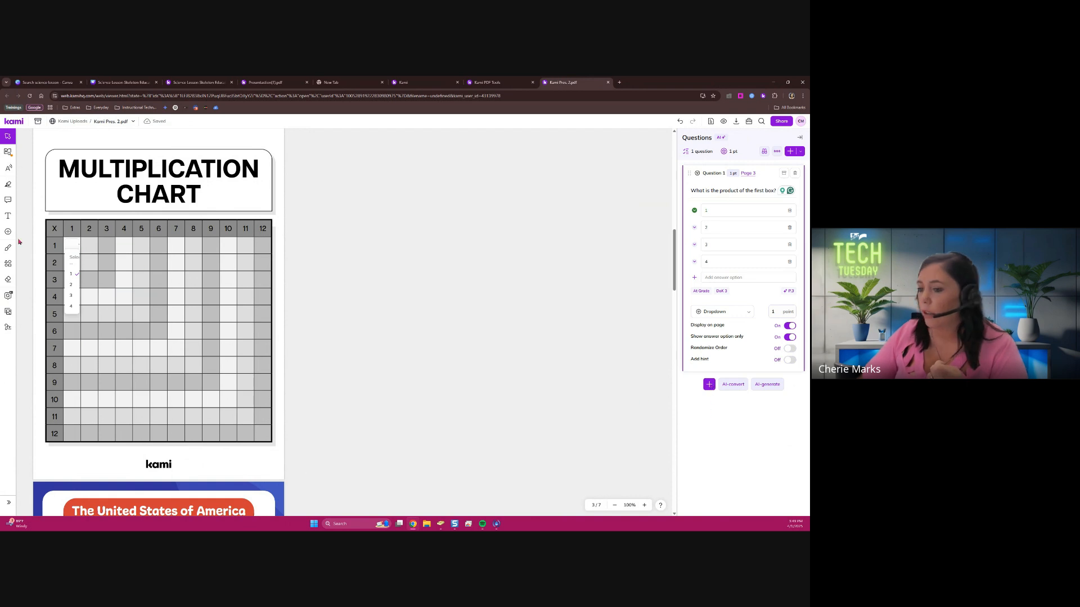
click(72, 263)
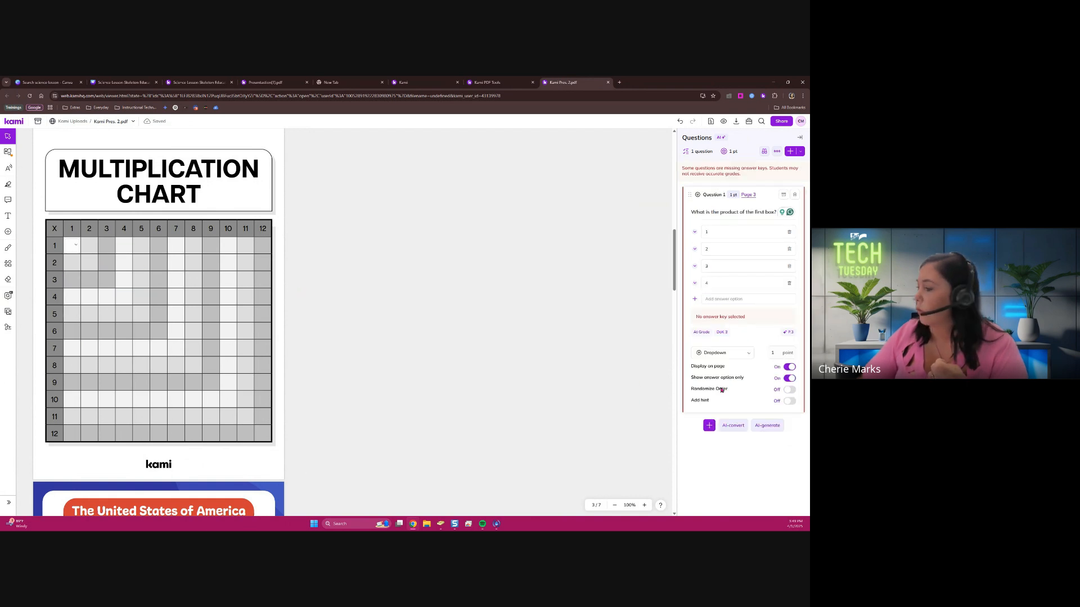
click(695, 232)
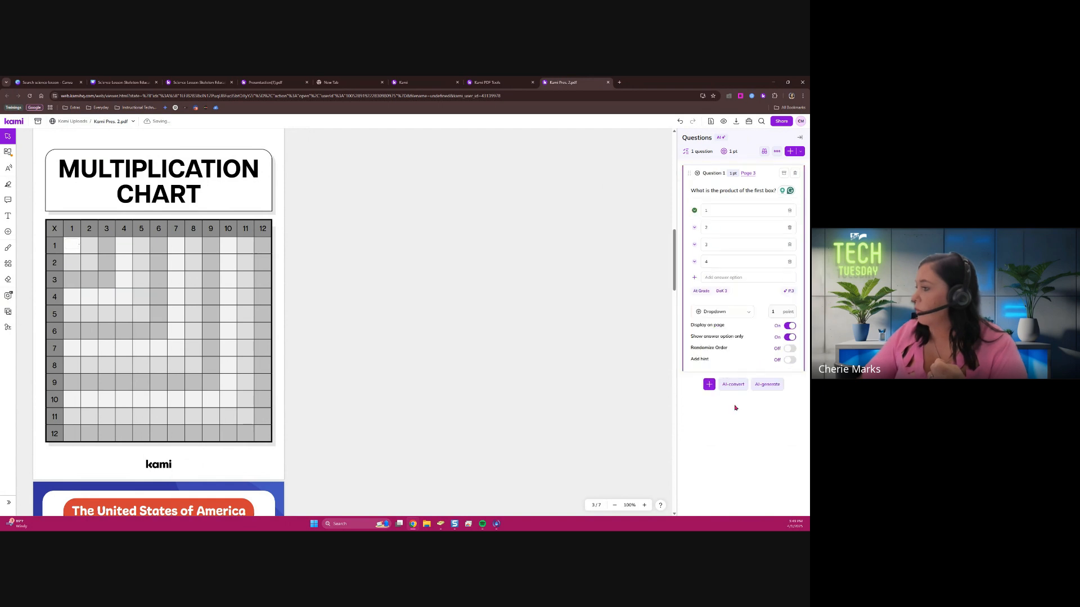
Add a second dropdown question reading "What is the product of the second box?"
click(709, 380)
click(742, 288)
text(Wha)
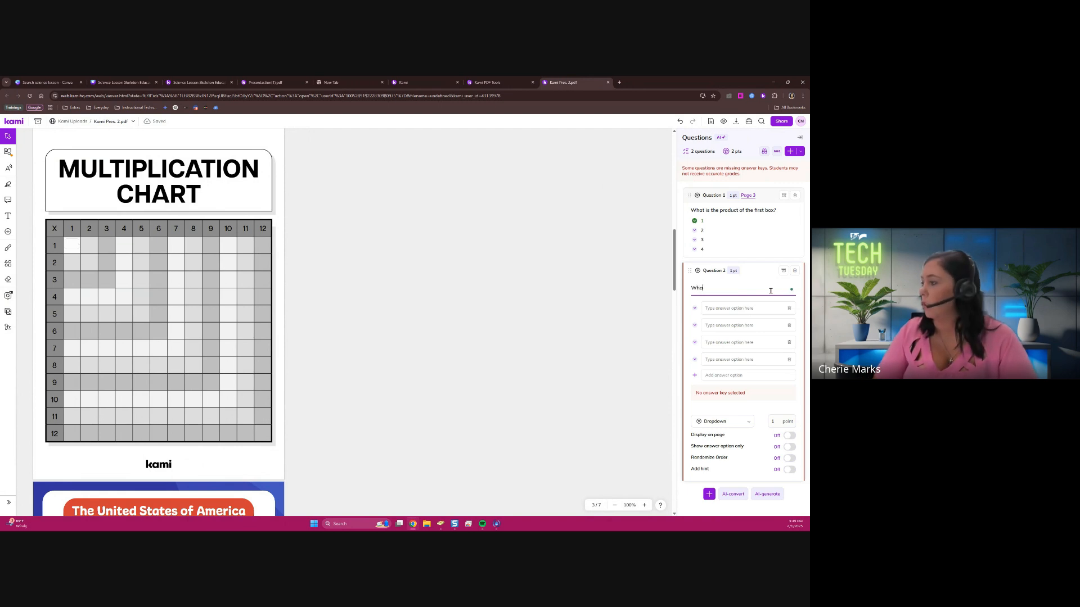
text(t is the product)
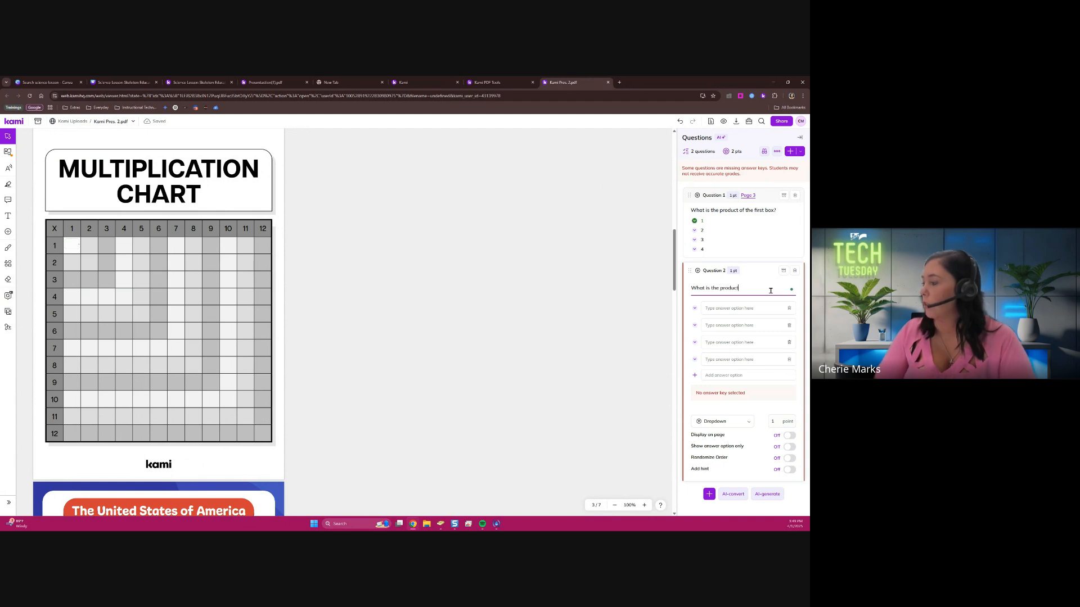
text( of the second box)
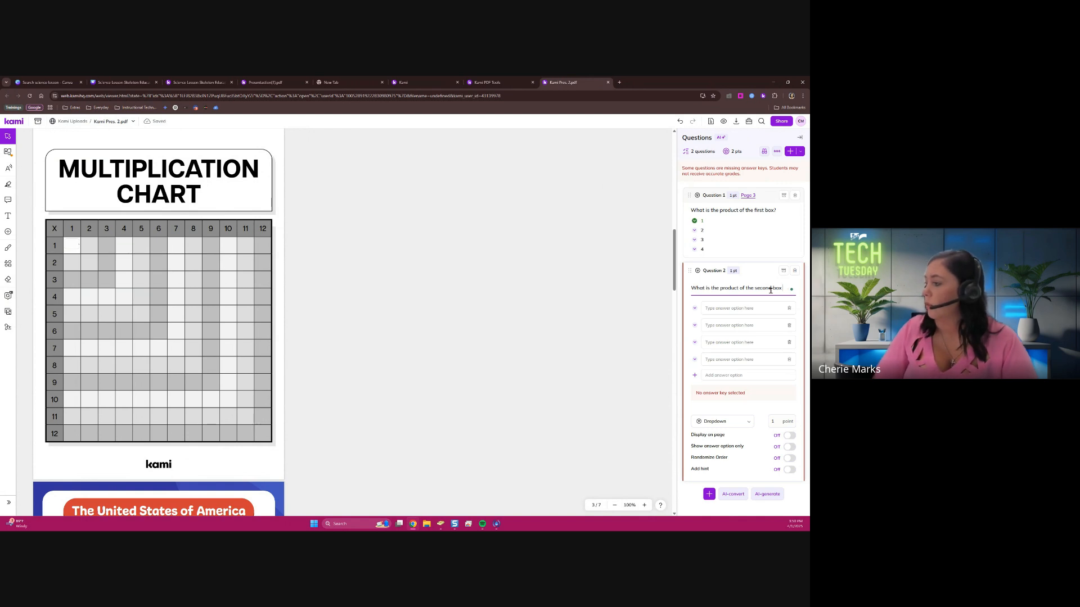
text(?)
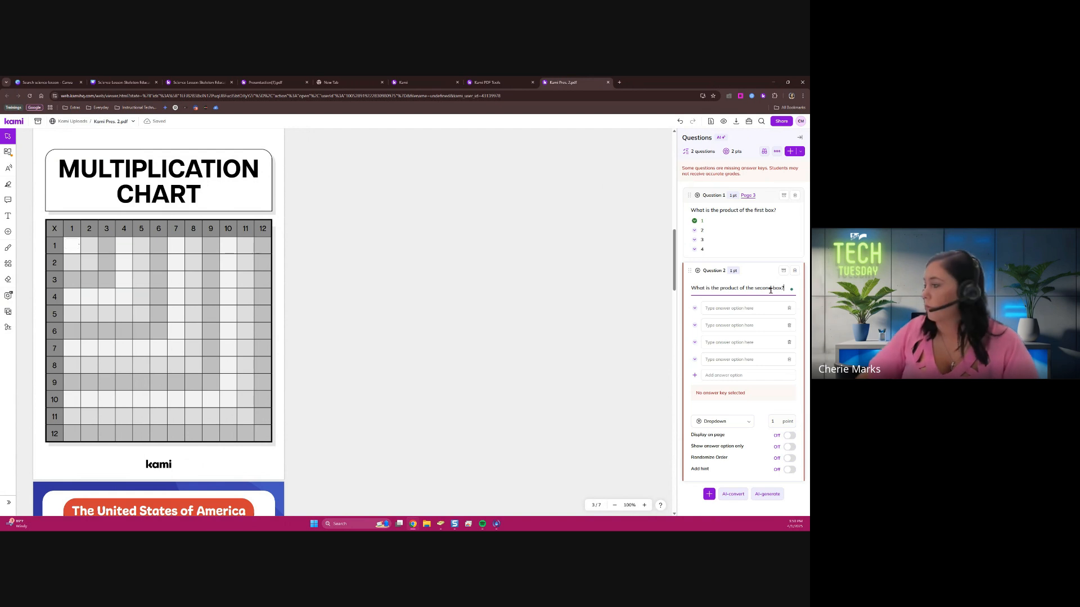
Enter 1, 2, 3 and 4 as the second question's answer options and mark 2 as correct
click(743, 308)
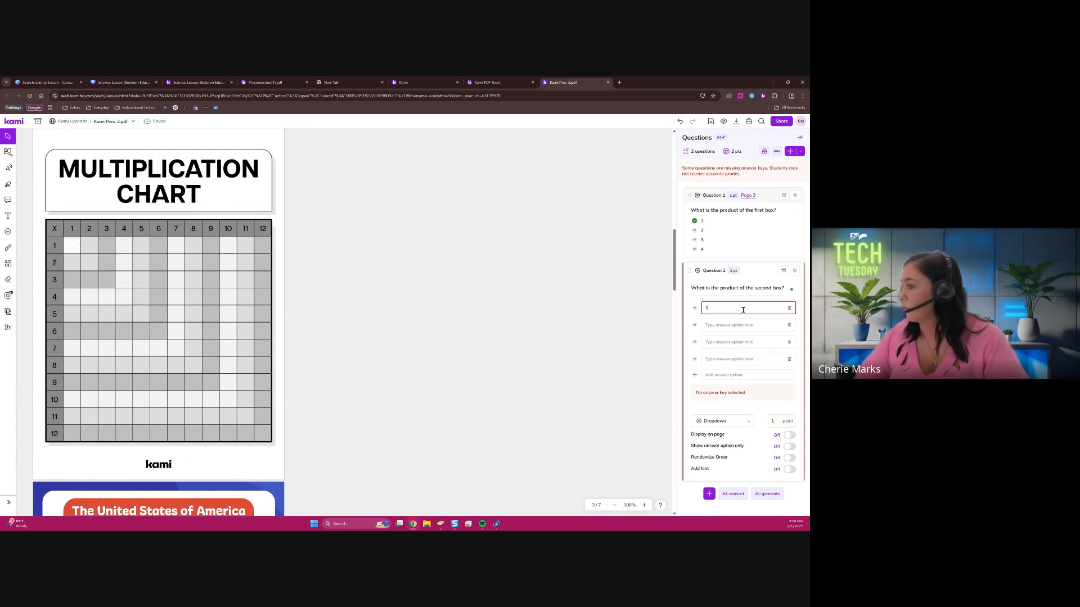
text(1)
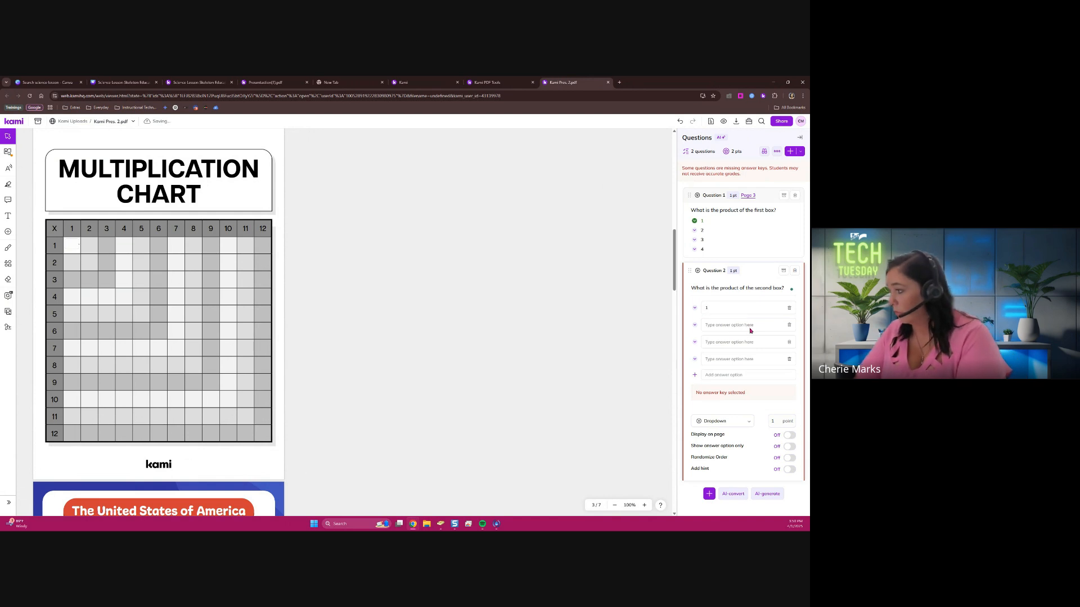
click(745, 324)
text(2)
click(748, 342)
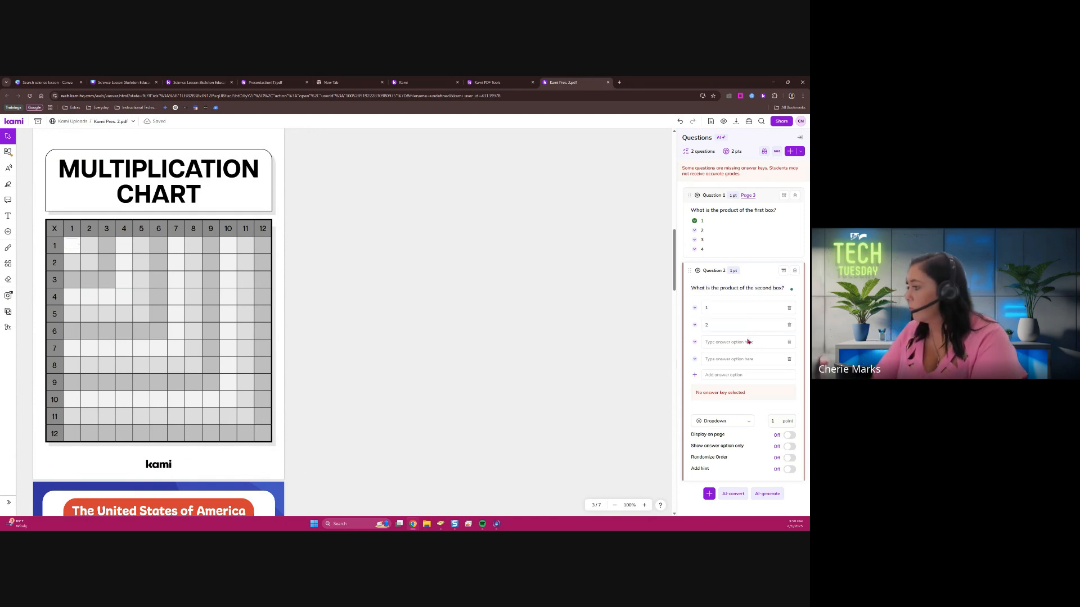
text(3)
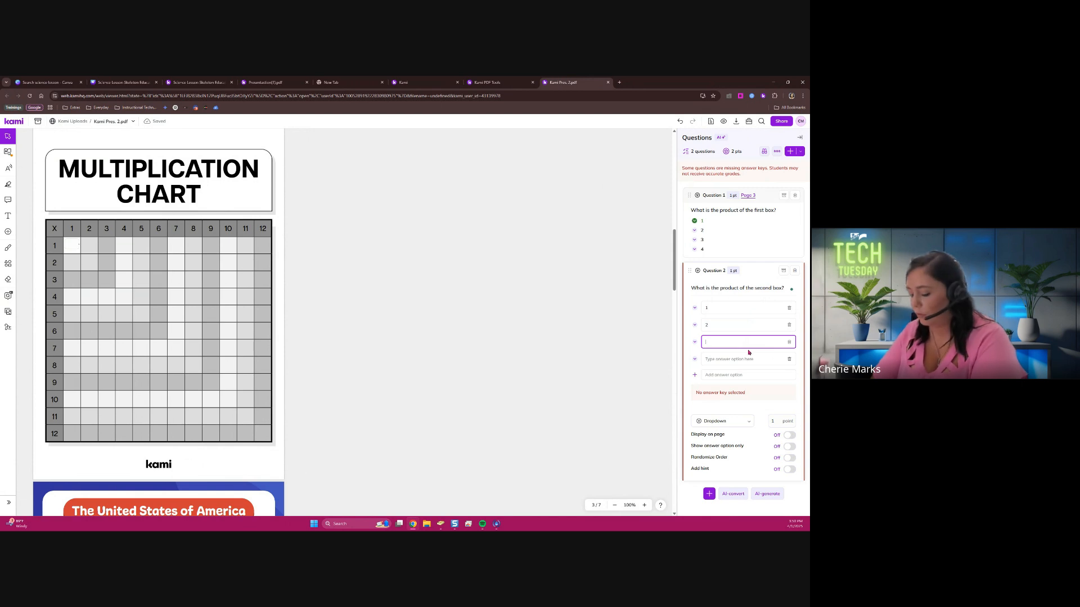
click(744, 359)
text(4)
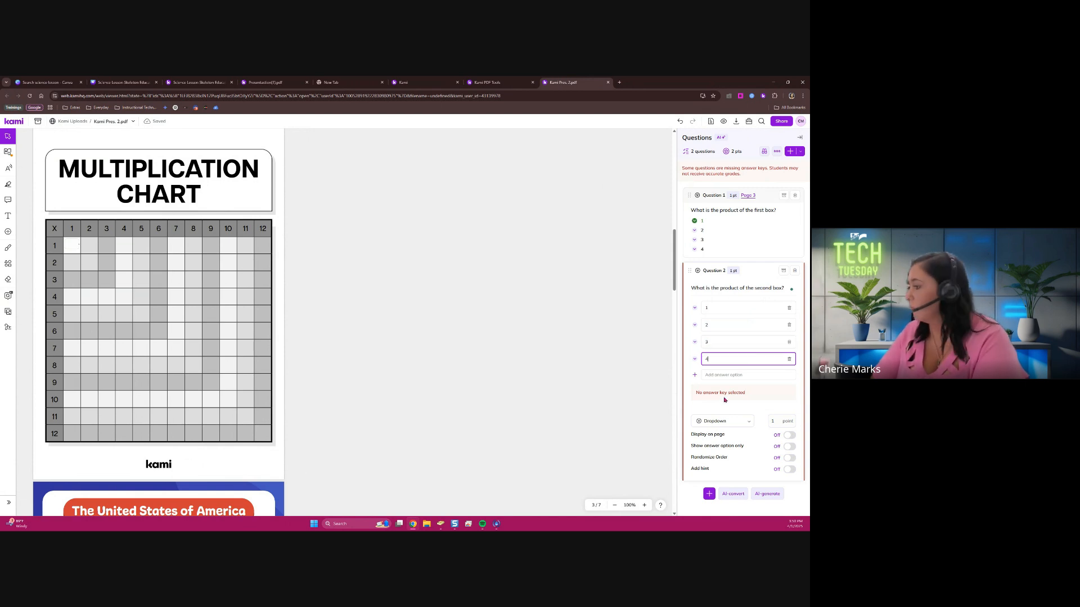
click(694, 325)
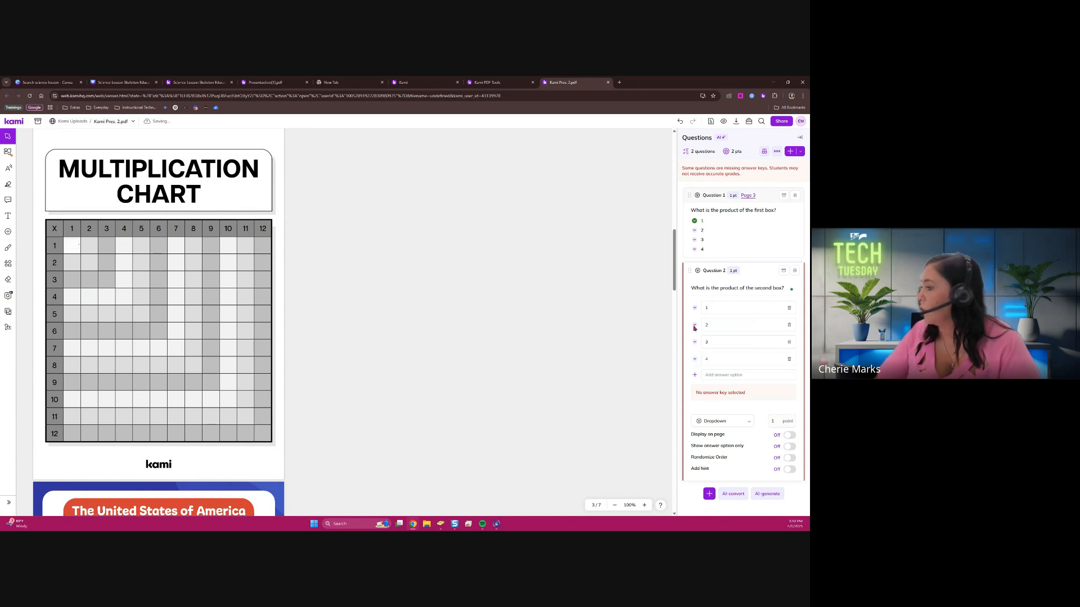
Display the second dropdown question on the page with answer options only, and place it in the chart's 1 × 2 cell
click(790, 394)
click(790, 405)
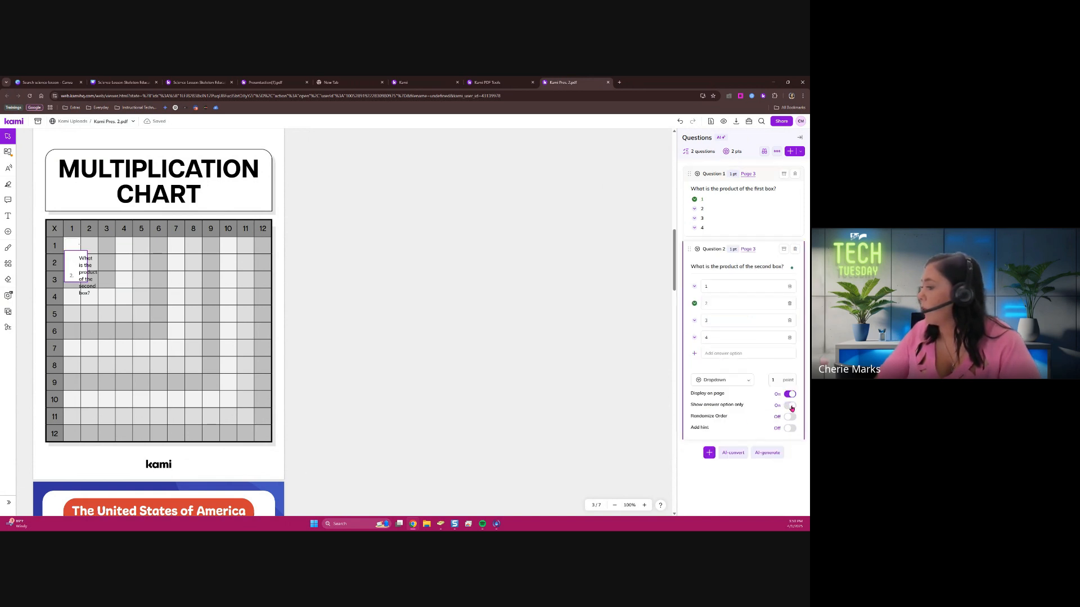
drag(81, 273, 97, 252)
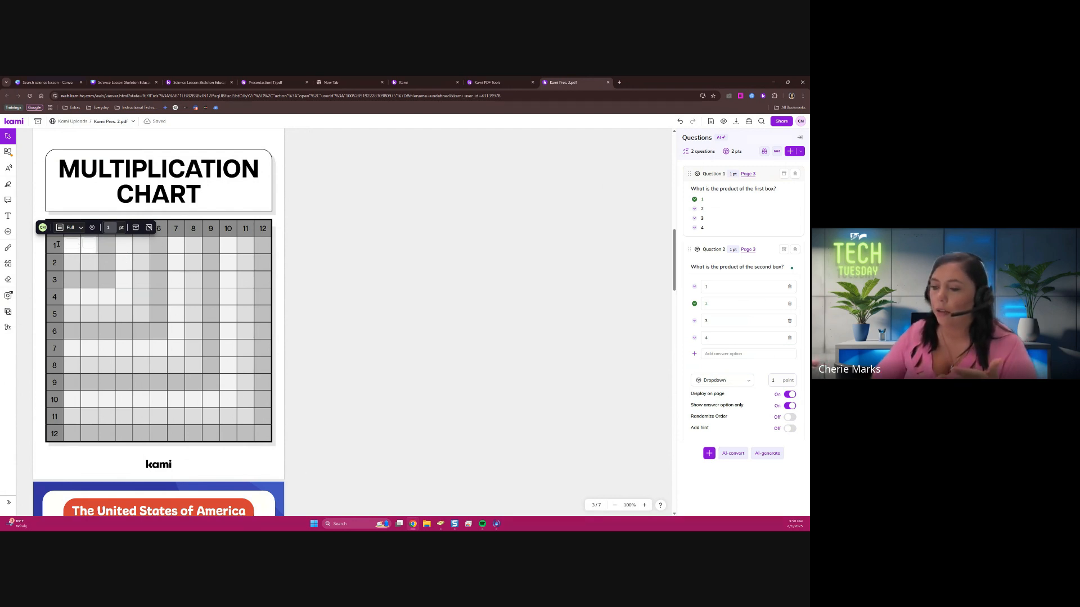
Open the dropdown in the chart's 1 × 2 cell and reset its answer to the blank option
click(89, 245)
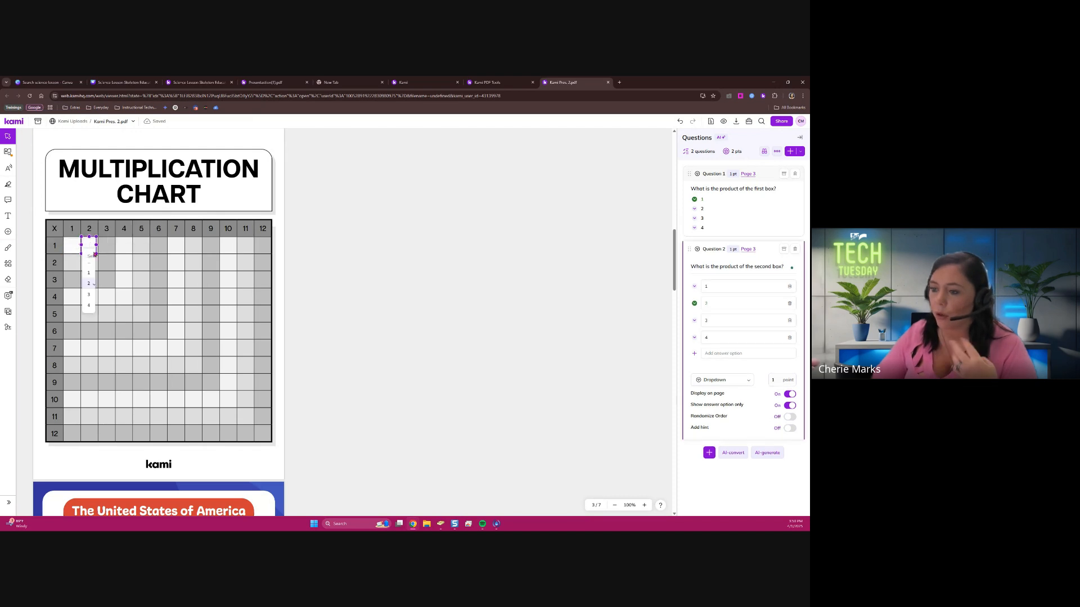
click(89, 256)
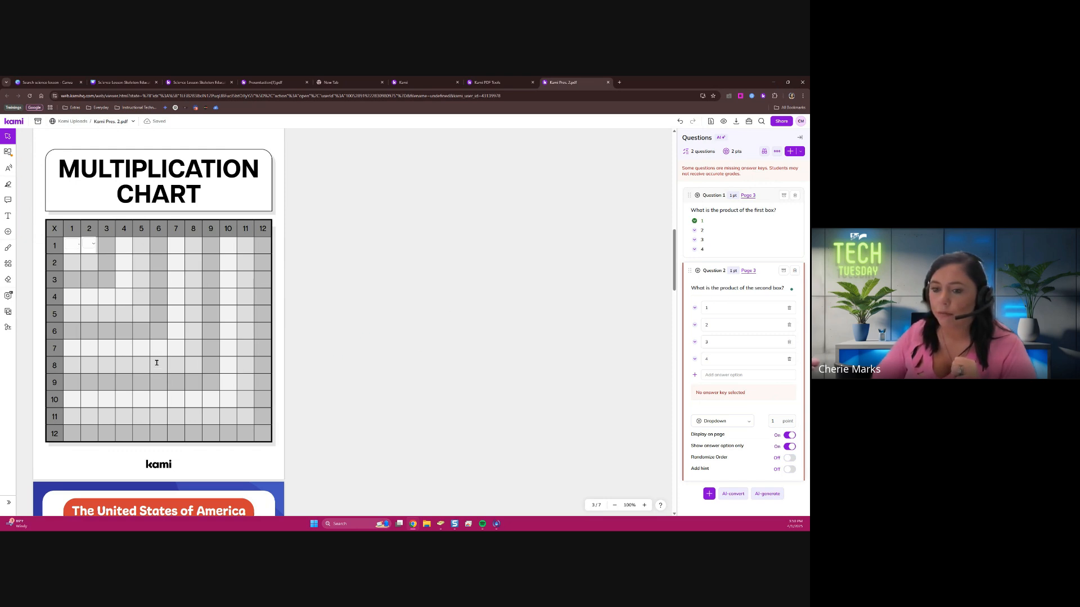
click(74, 249)
click(75, 249)
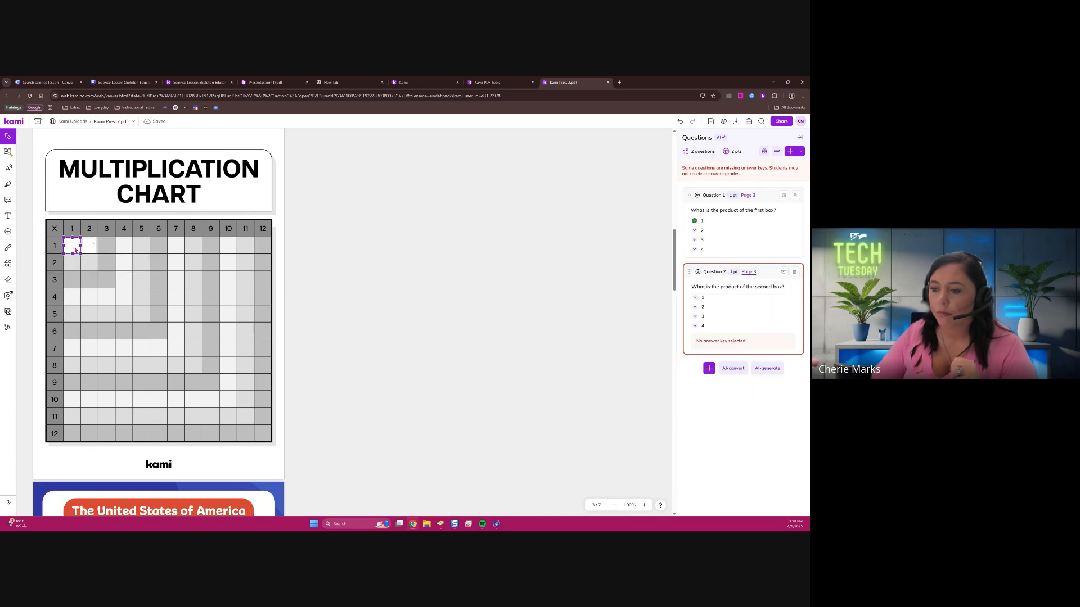
Look through the United States of America reading passage and its printed questions on pages 4 and 5
scroll(132, 388, down, 6)
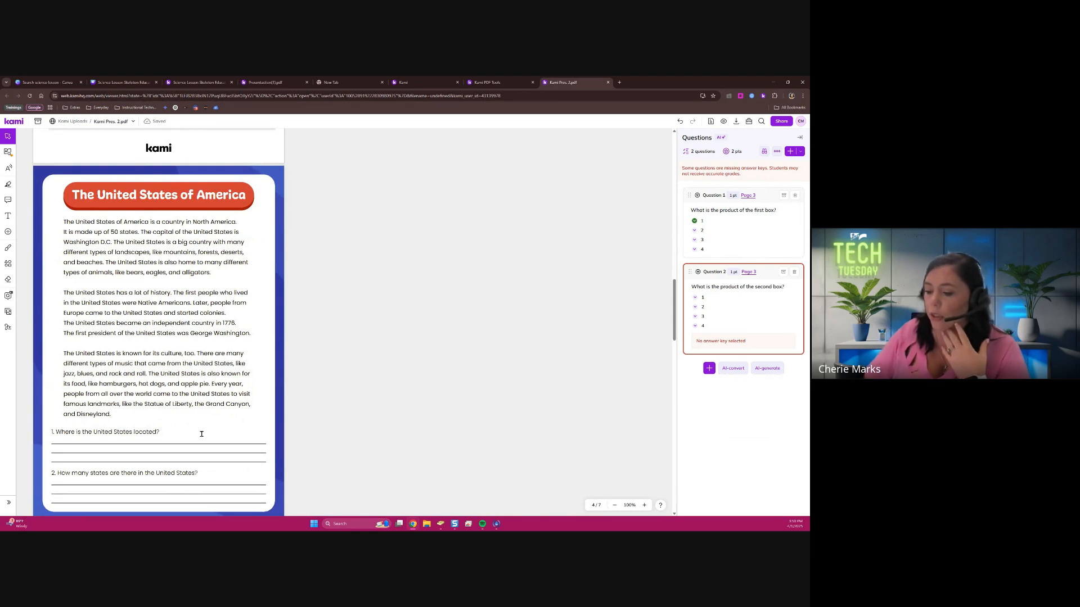
scroll(202, 433, down, 3)
scroll(208, 450, down, 3)
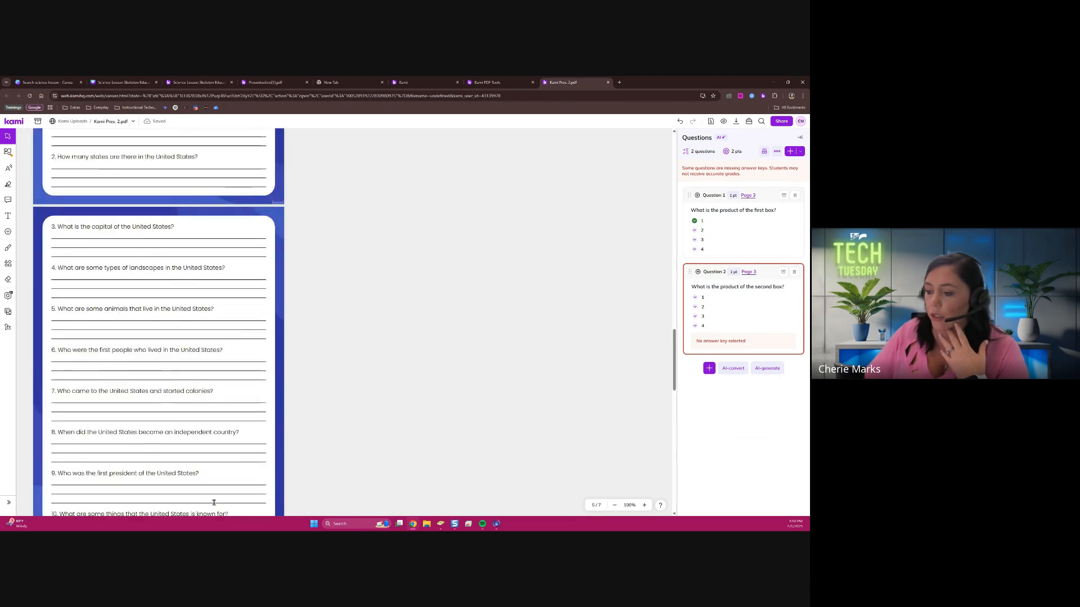
scroll(225, 450, up, 6)
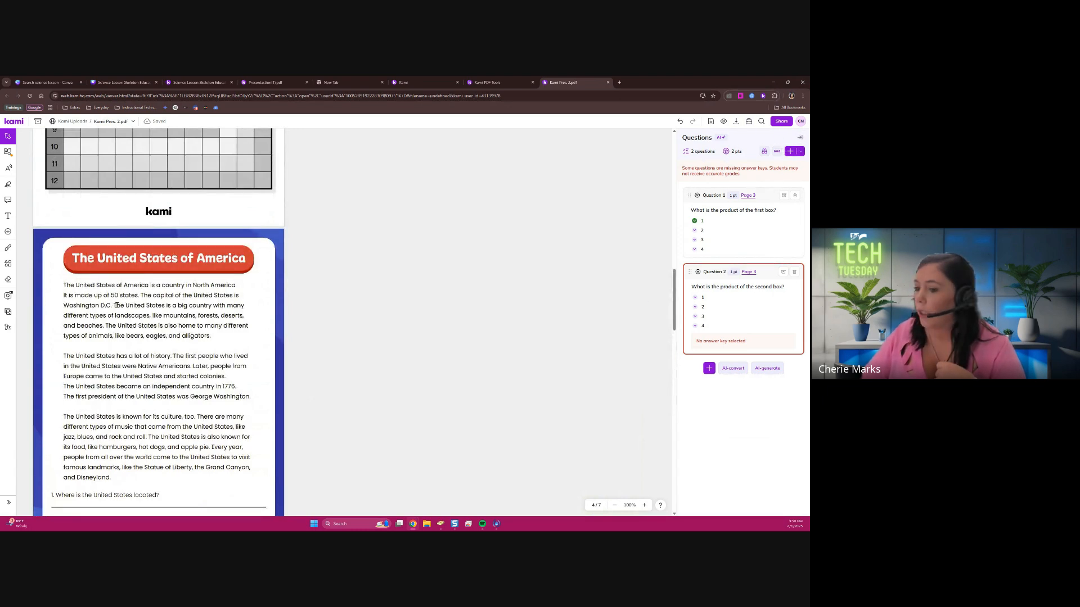
click(8, 295)
scroll(252, 335, down, 1)
scroll(252, 335, down, 6)
scroll(247, 336, up, 3)
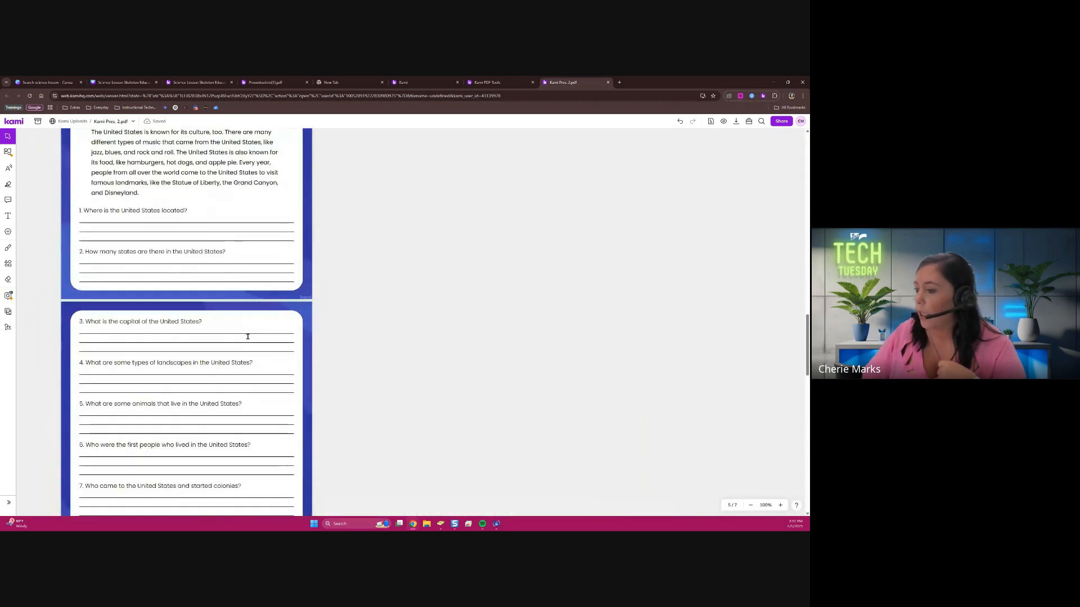
scroll(247, 336, up, 3)
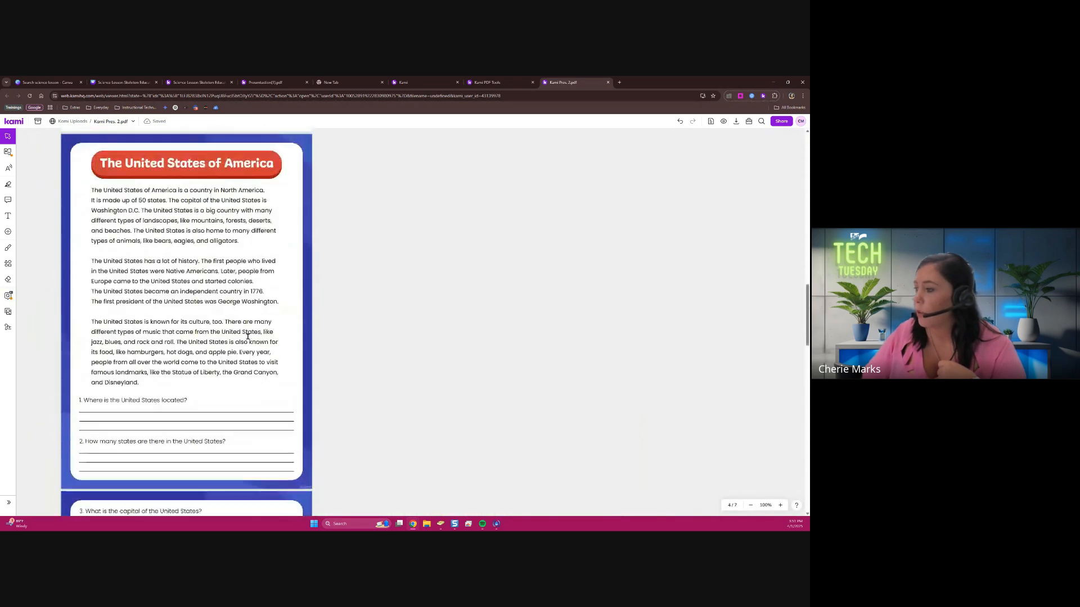
Use AI-convert to turn the printed questions on pages 4 to 5 into auto-graded questions
click(9, 296)
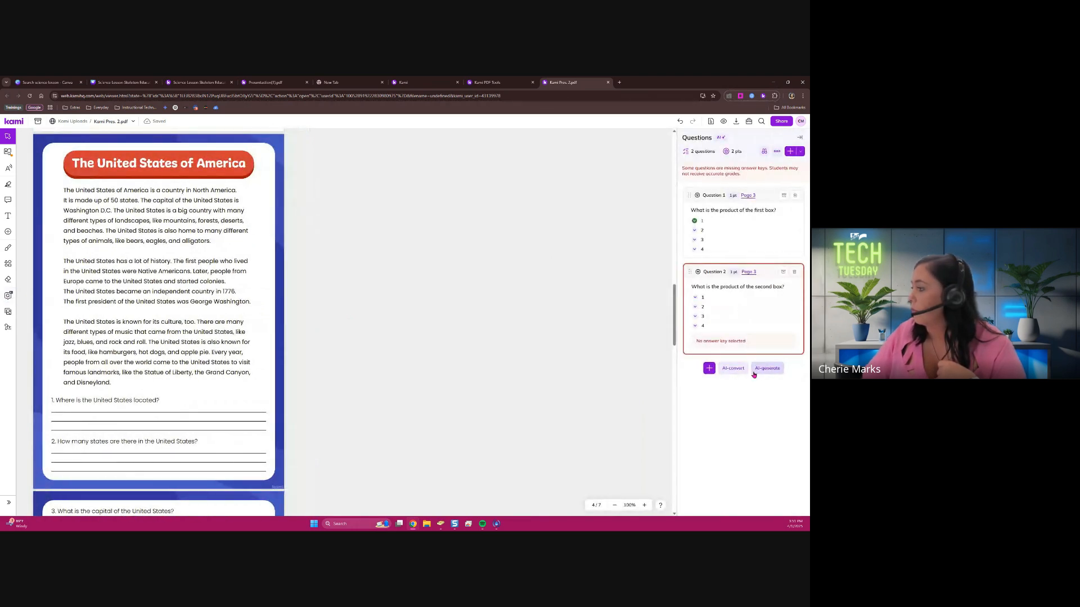
click(732, 368)
click(759, 238)
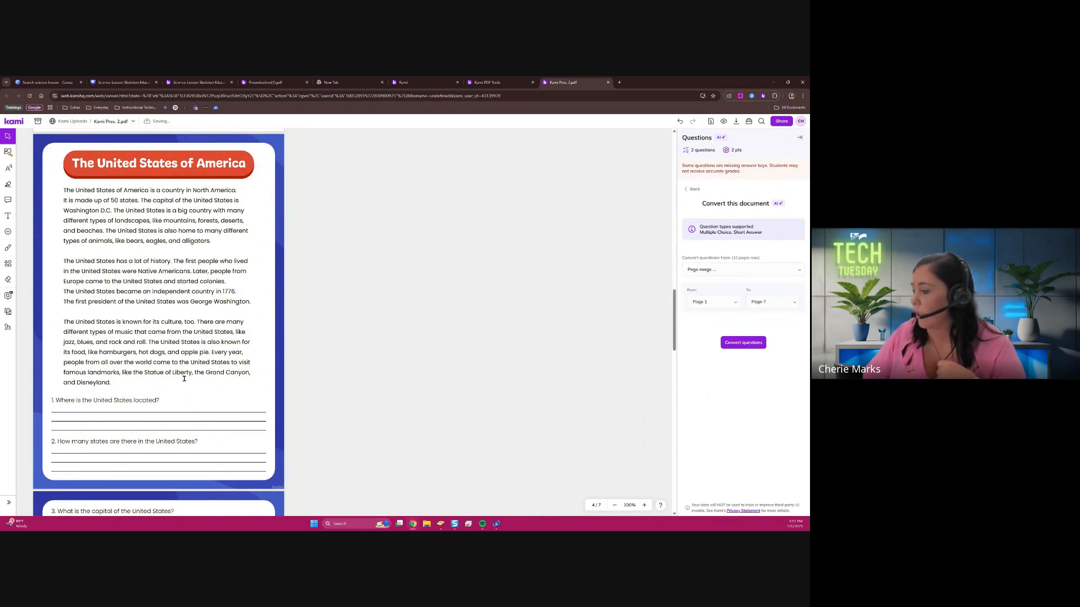
scroll(184, 379, down, 5)
scroll(184, 379, up, 5)
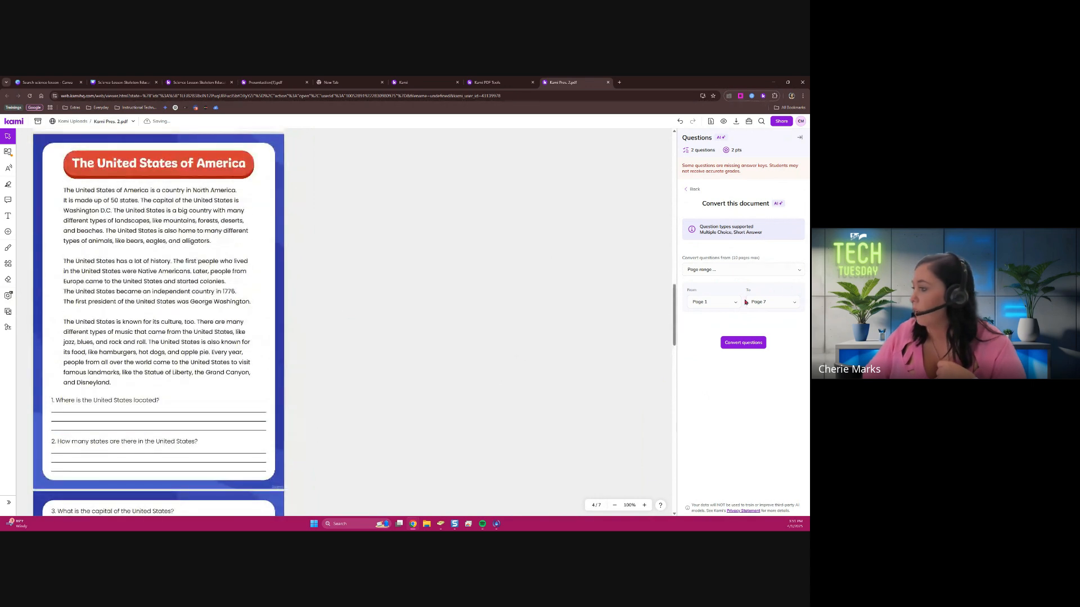
click(725, 305)
click(714, 333)
click(769, 308)
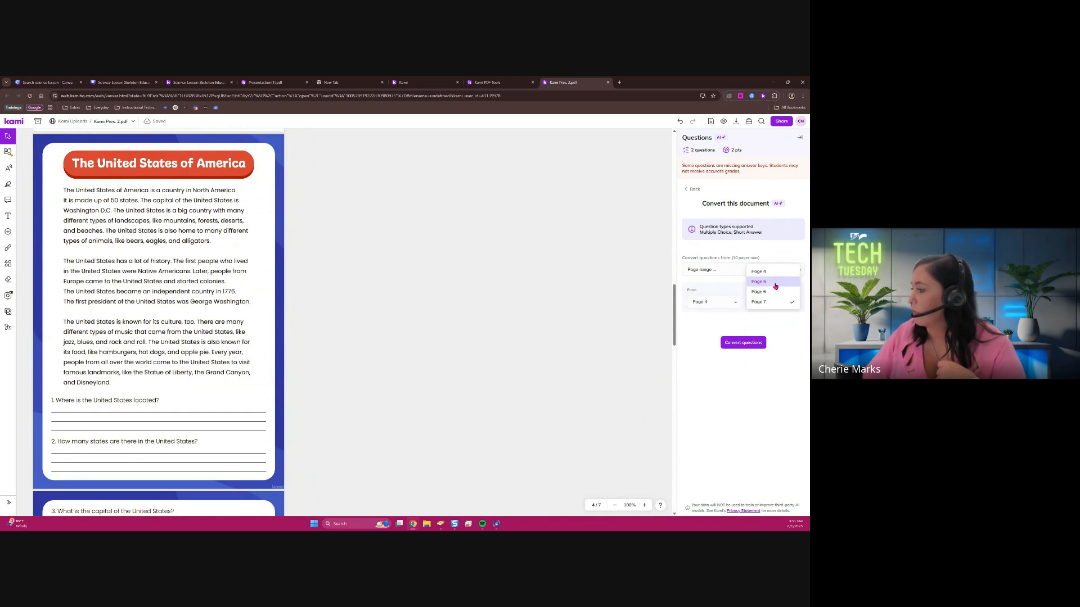
click(775, 286)
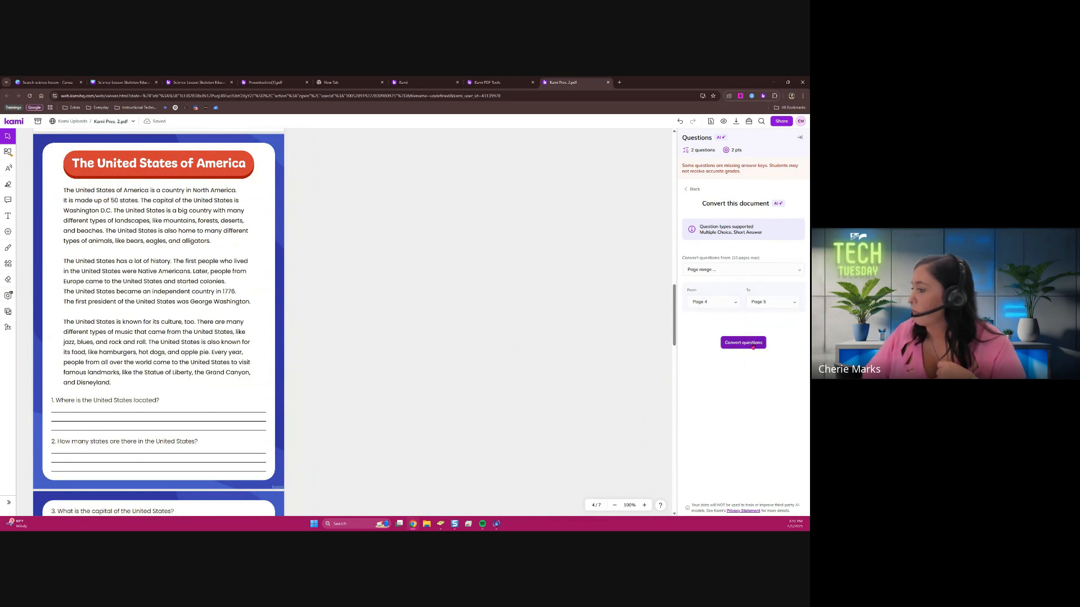
click(753, 346)
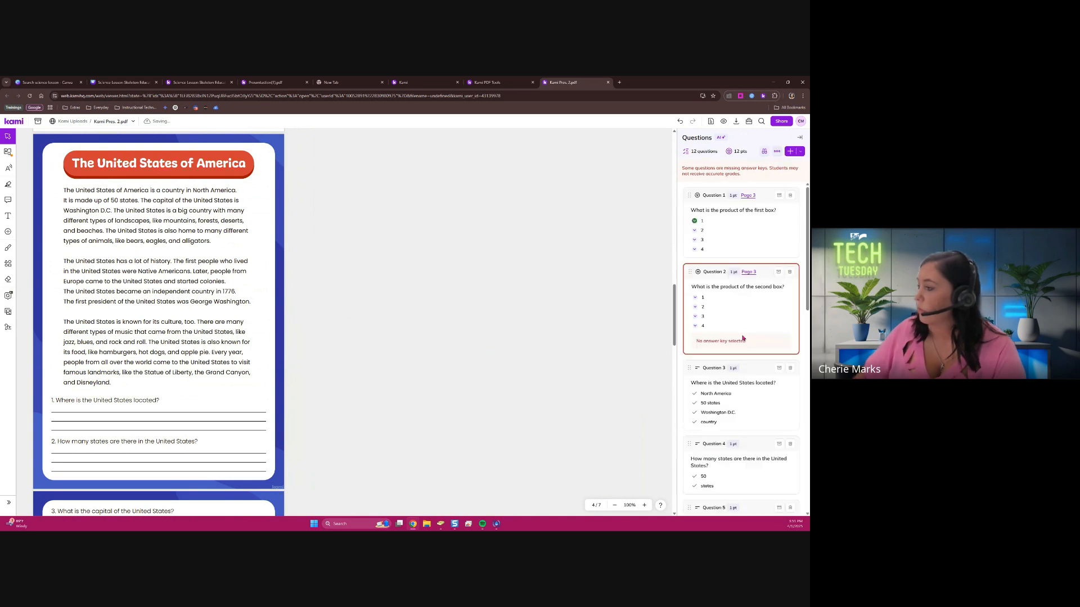
Change "Where is the United States located?" to multiple choice and mark North America as the correct answer
scroll(770, 335, down, 4)
scroll(772, 323, down, 1)
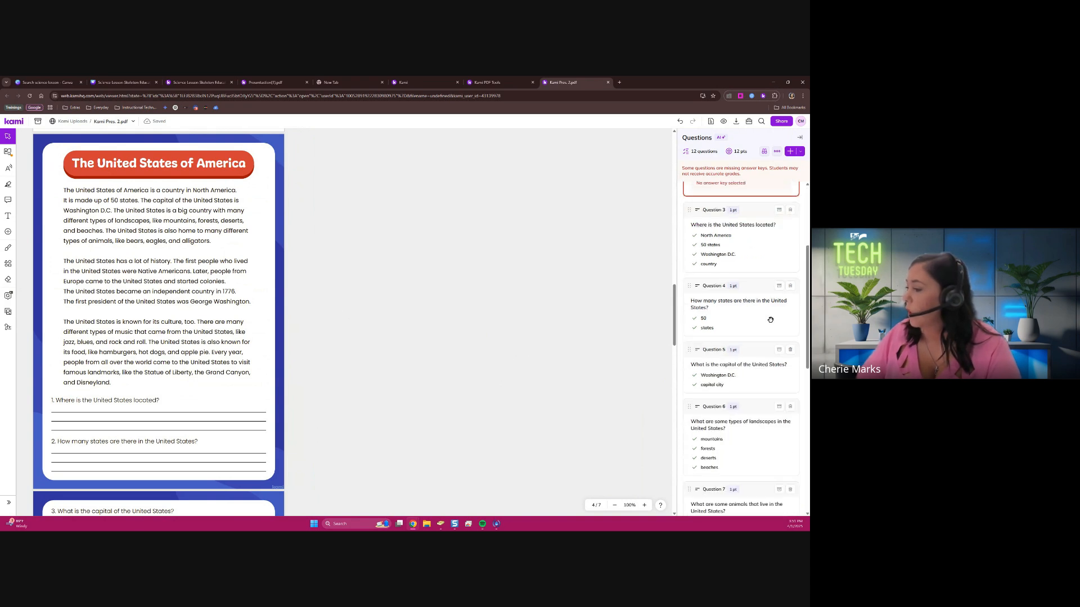
click(760, 255)
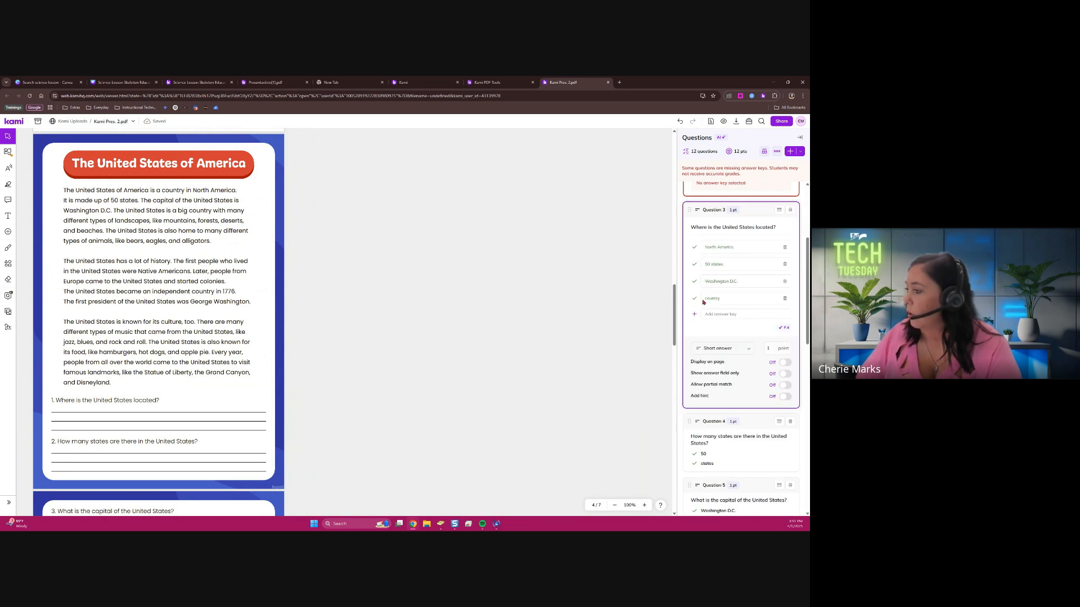
click(722, 352)
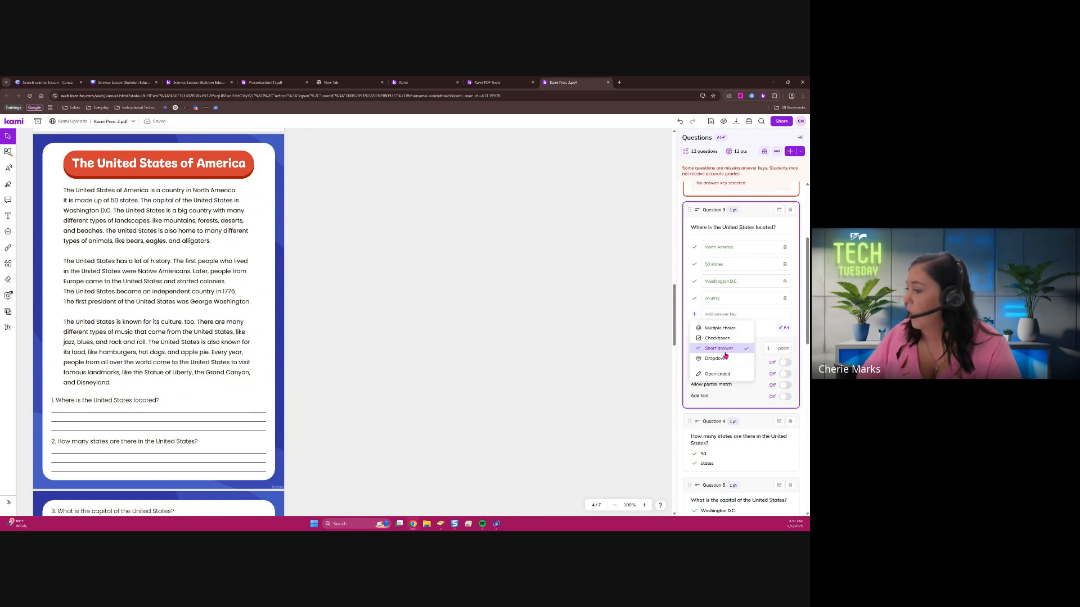
click(738, 327)
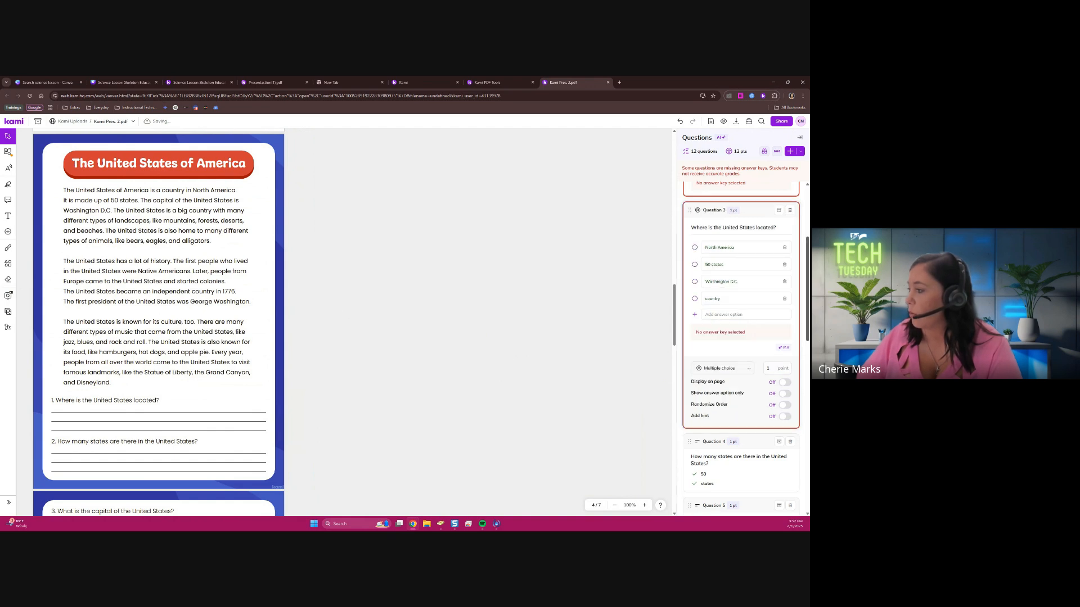
click(695, 248)
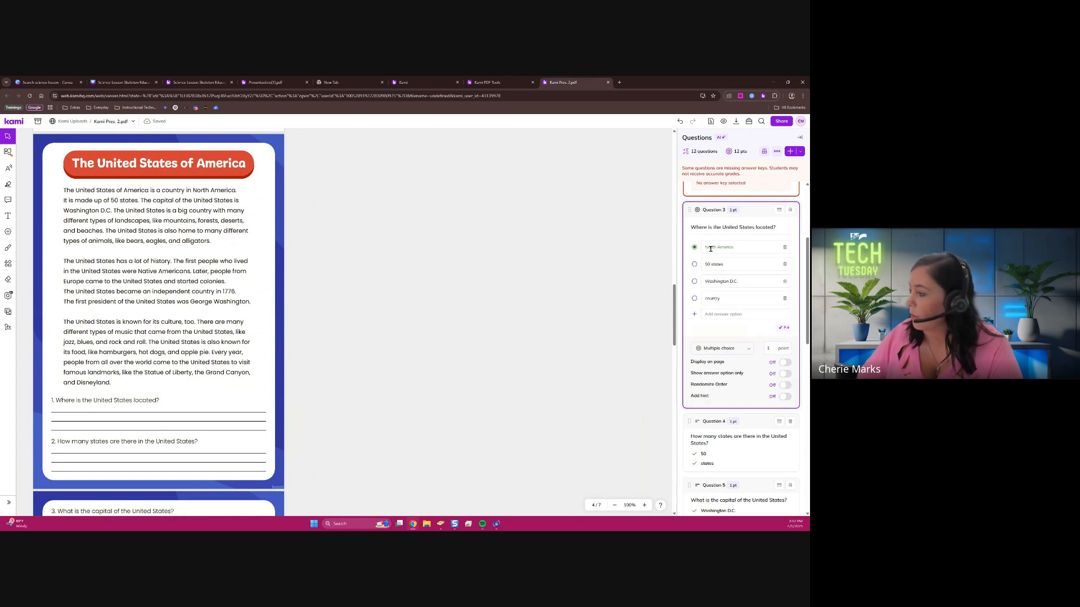
Display the location question's answer options only on page 4 and place them beside printed question 1
click(785, 363)
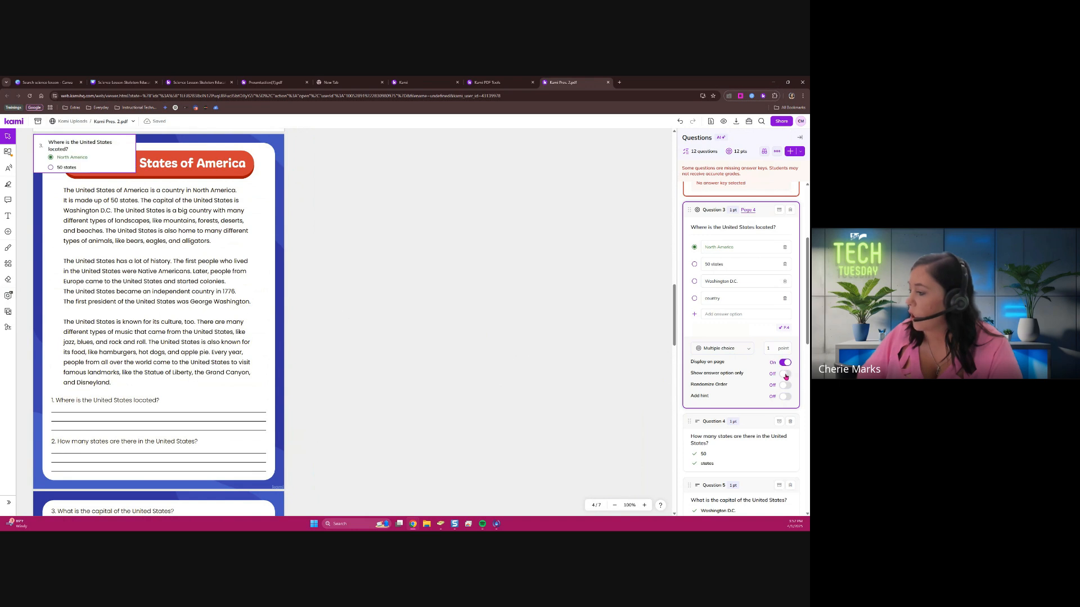
click(785, 375)
click(94, 144)
drag(95, 147, 227, 404)
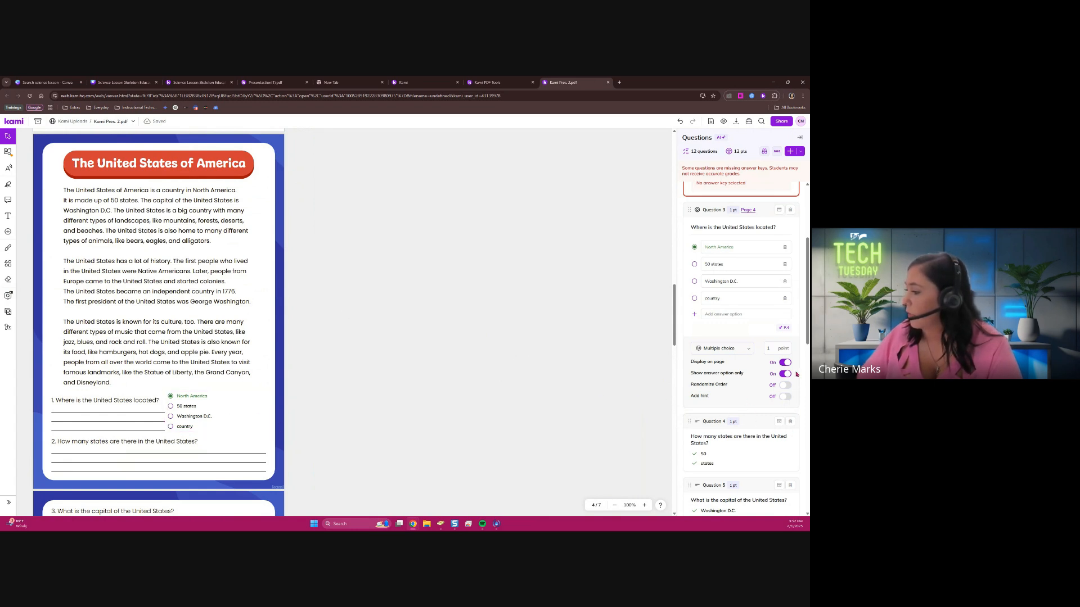
Try the Marker display for the location question, switch it back to Full, and shrink its box clear of printed question 2
click(251, 418)
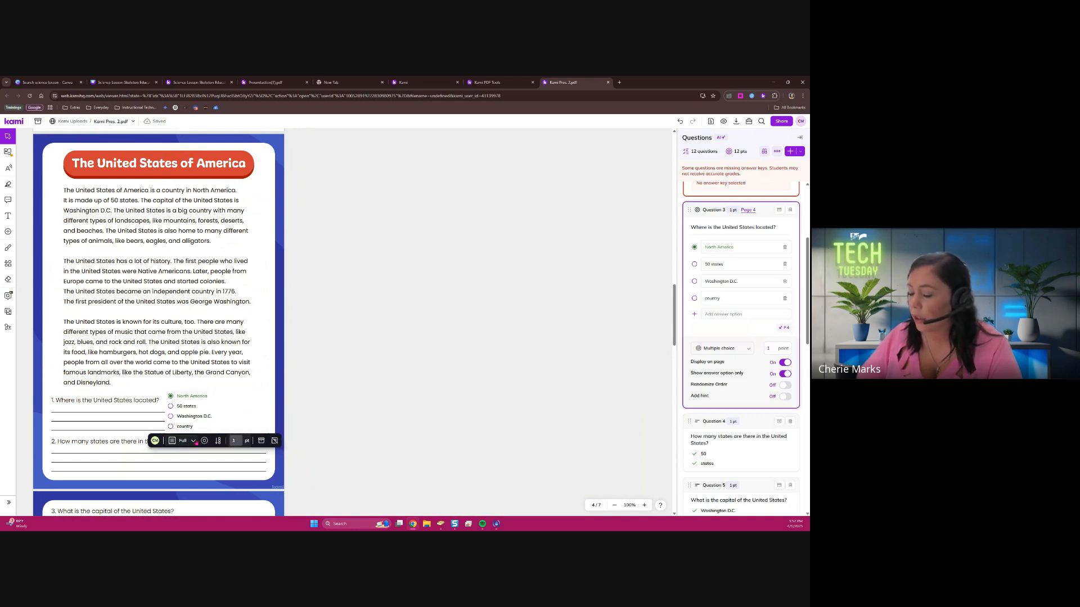
click(194, 442)
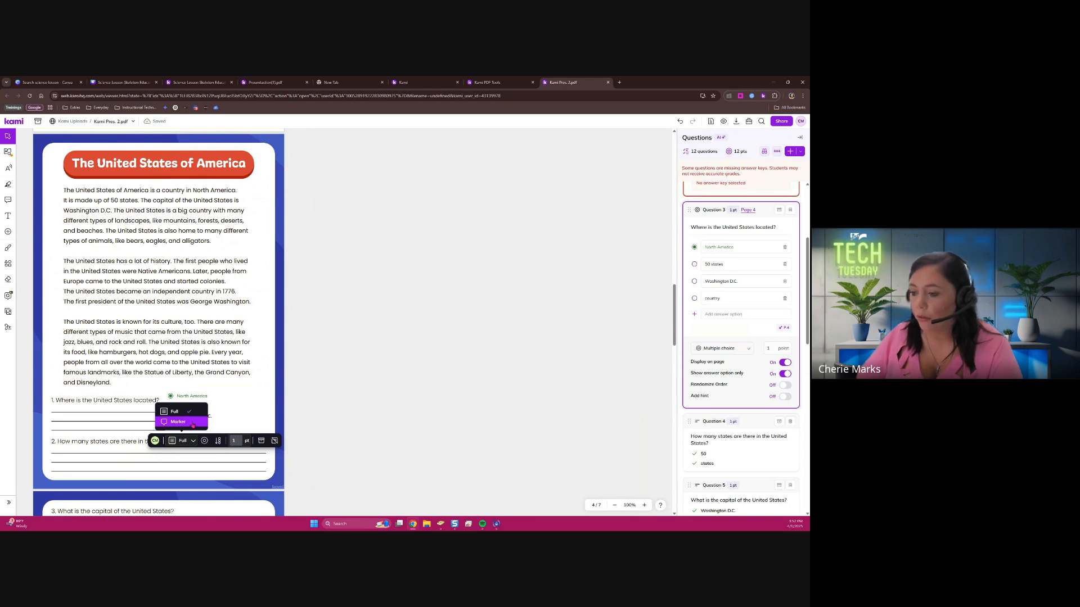
click(193, 423)
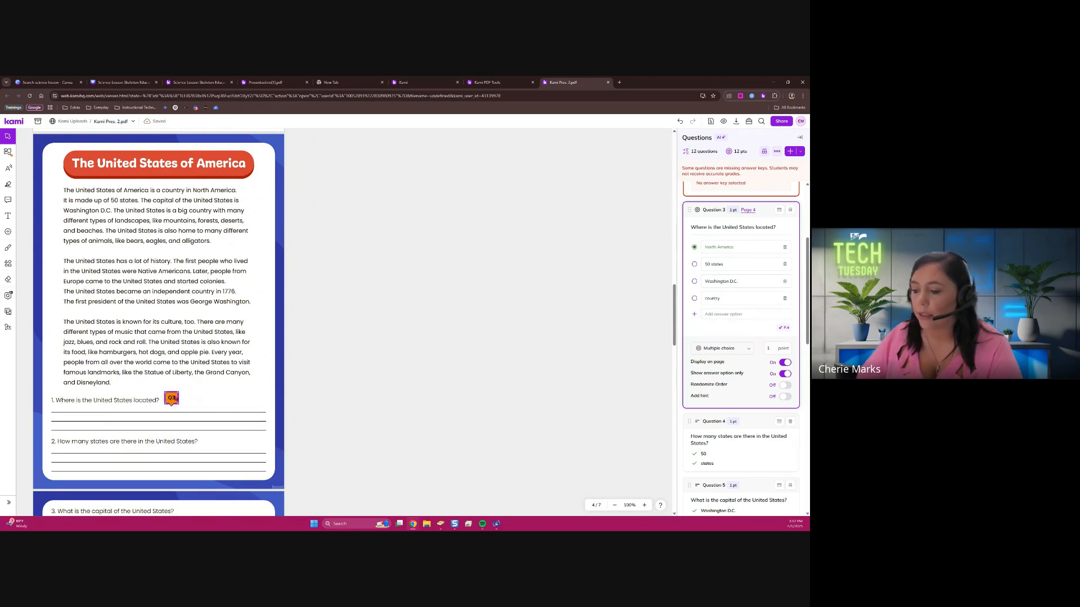
click(173, 398)
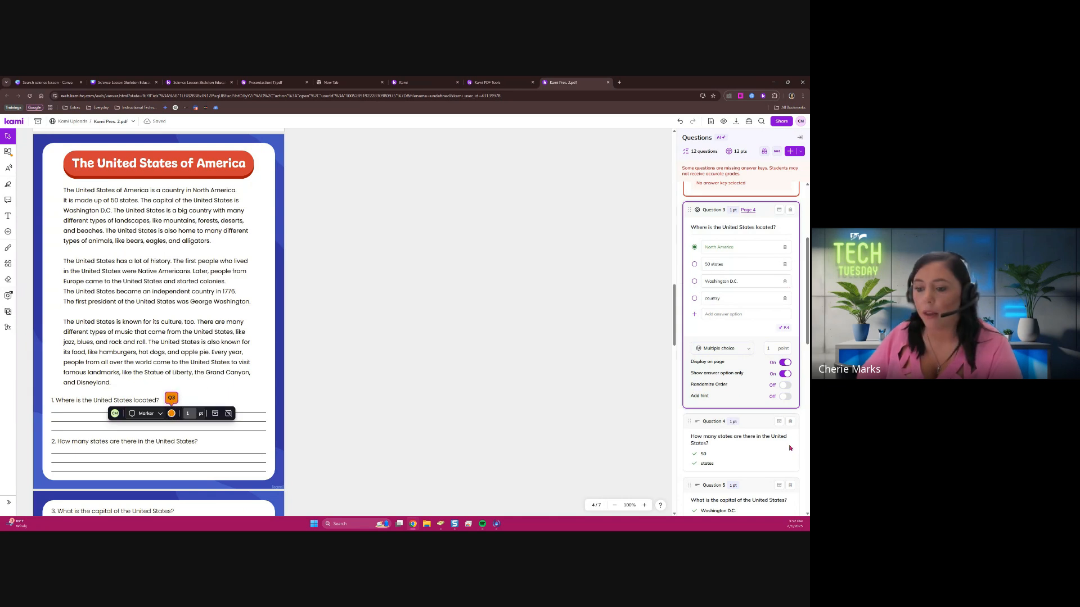
click(146, 413)
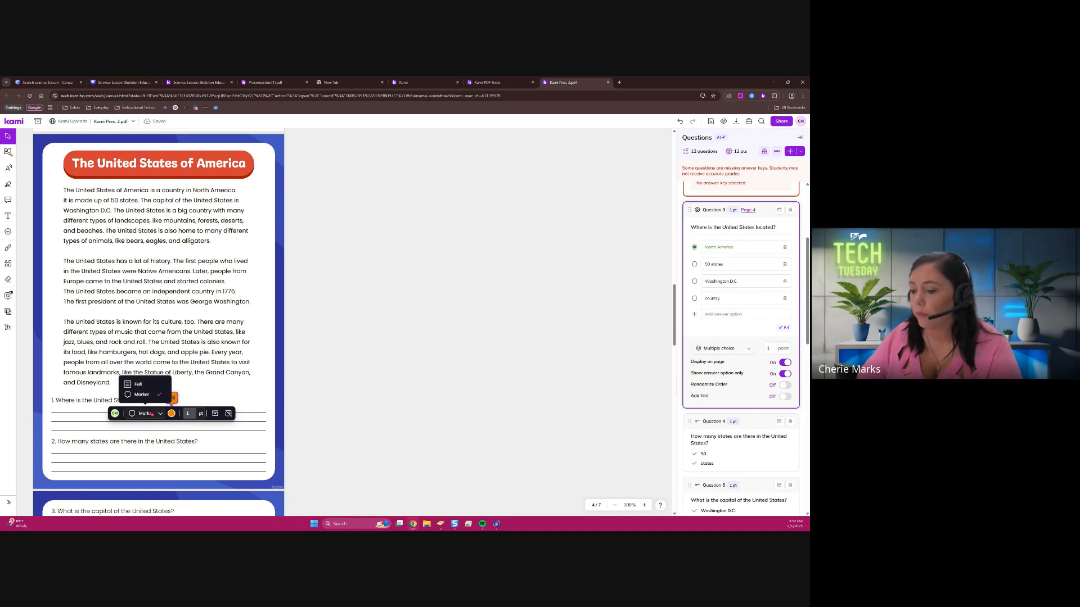
click(141, 384)
mouse_move(220, 453)
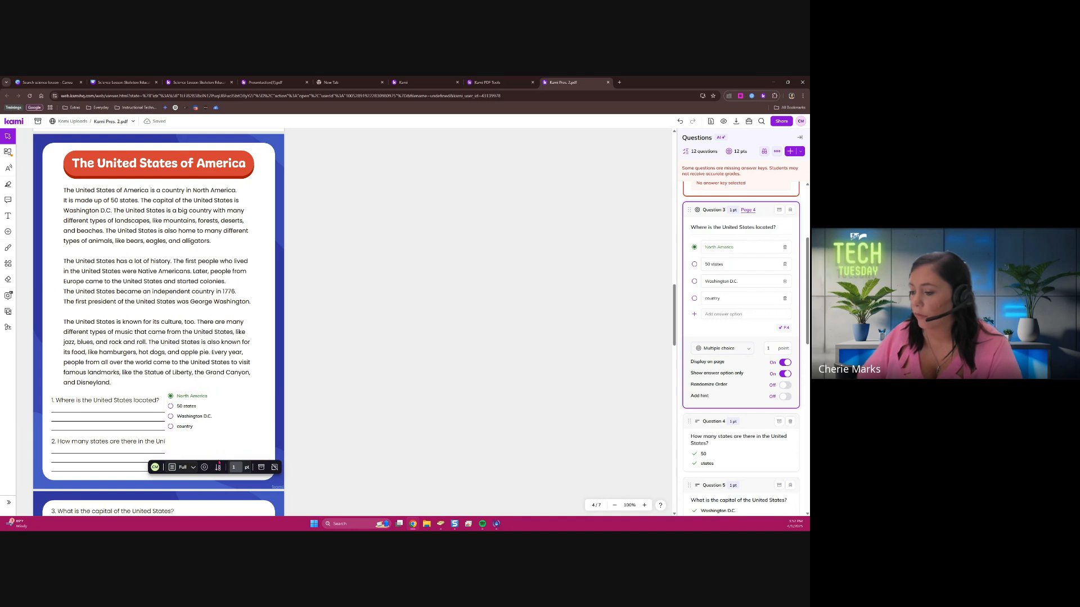
drag(220, 457, 215, 436)
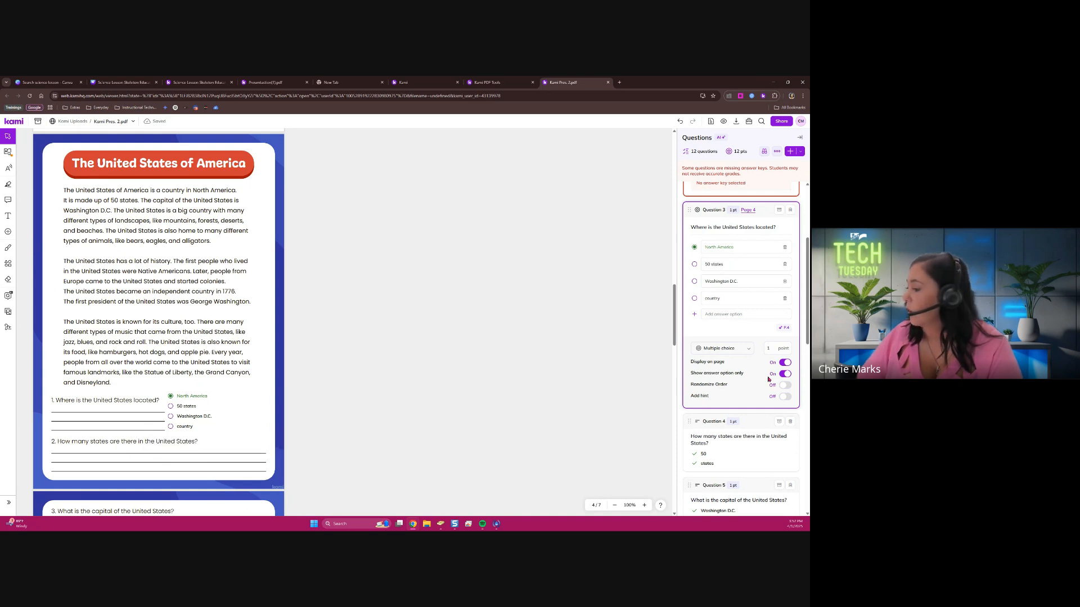
Replace the answer key "states" with "fifty" in the question "How many states are there in the United States?"
scroll(744, 401, down, 3)
click(738, 364)
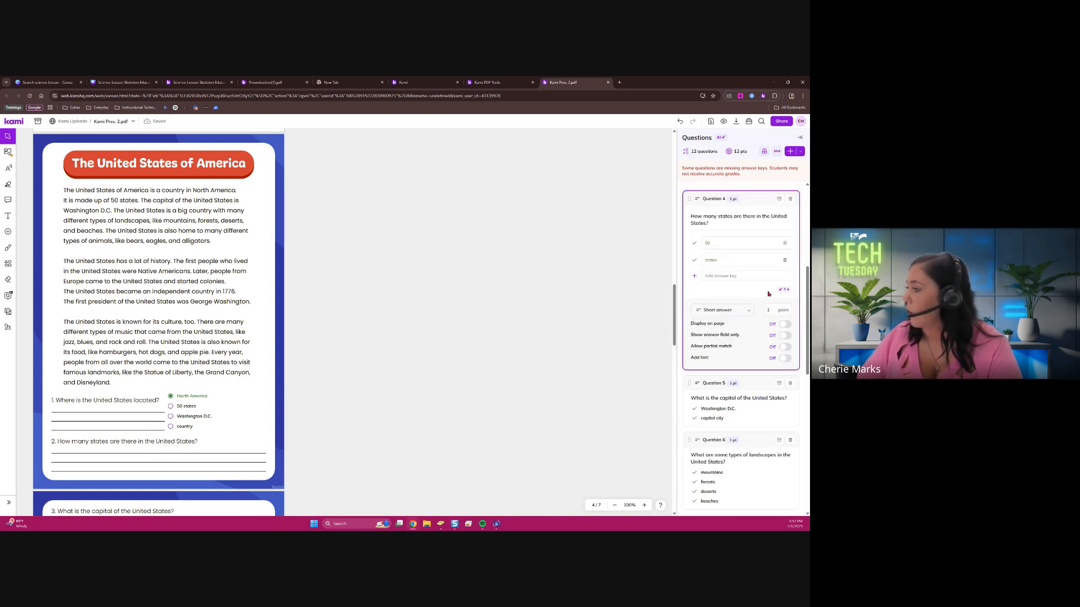
scroll(738, 270, down, 1)
scroll(759, 278, up, 2)
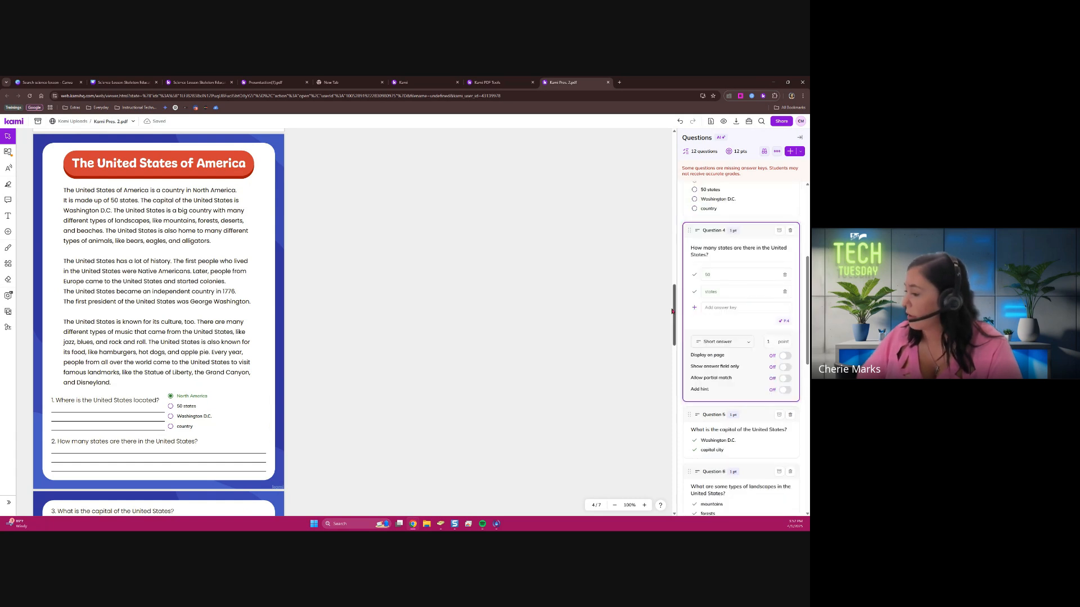
double_click(727, 292)
key(BackSpace)
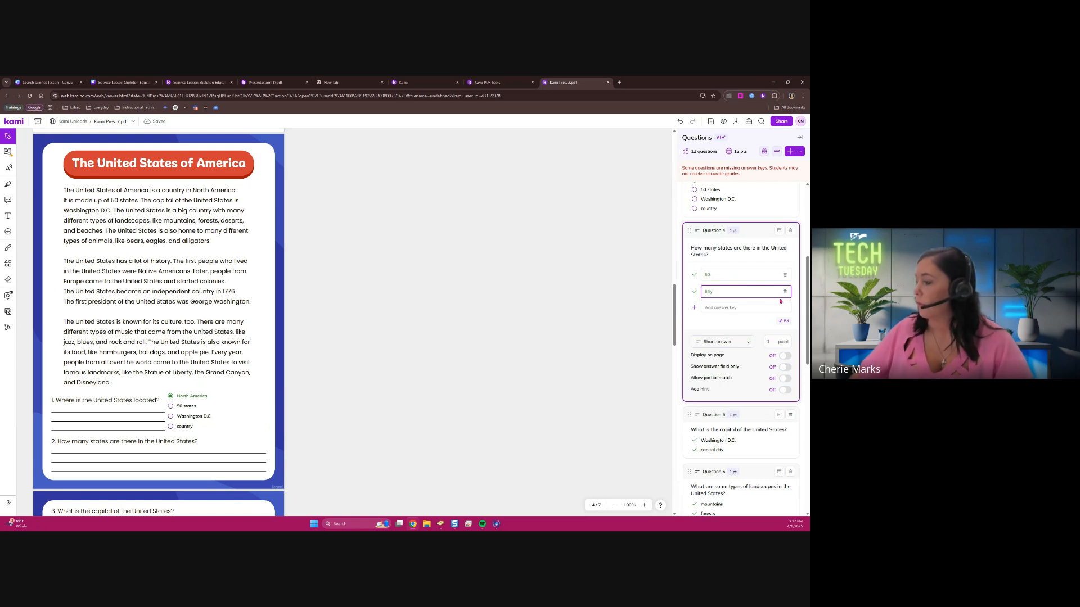
Display the "How many states are there" question on page 4 as an answer field only, and allow partial matches
click(785, 357)
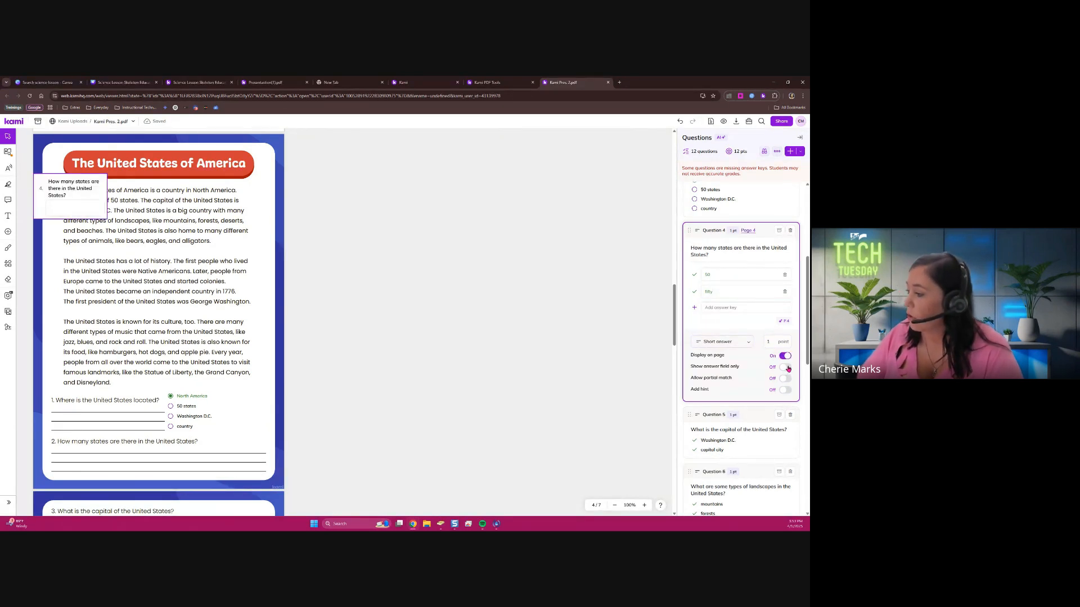
click(788, 367)
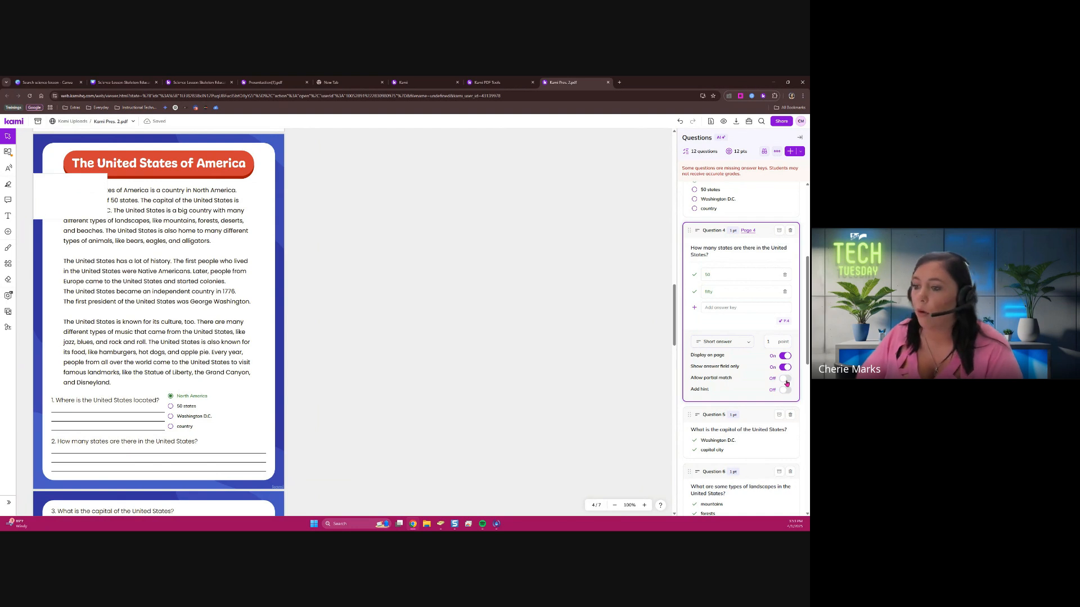
click(786, 379)
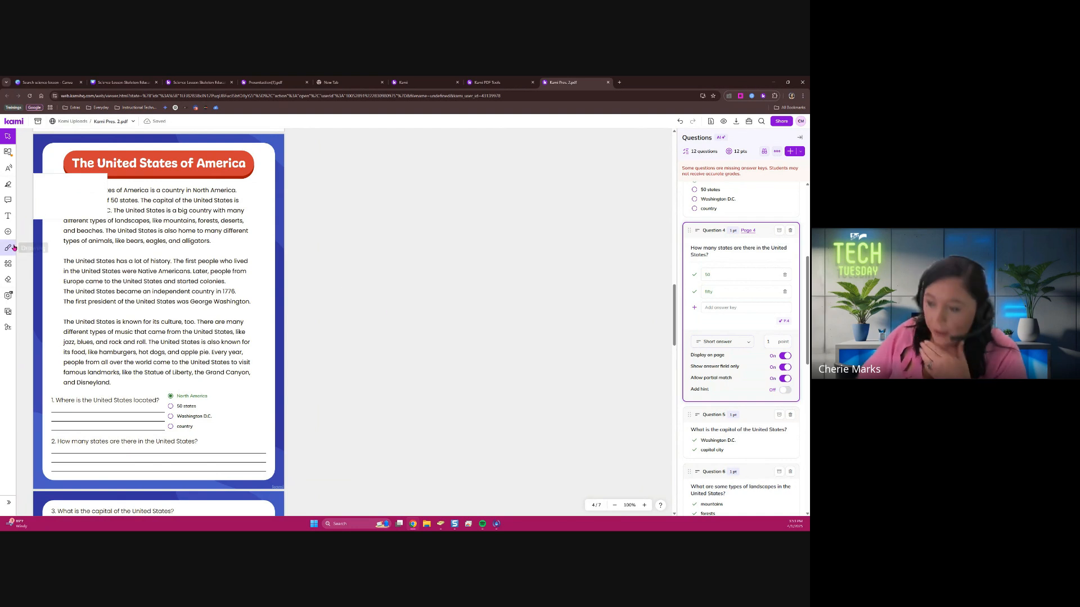
Place the states question's answer field on the lines under printed question 2 and reduce its height to fit there
click(189, 411)
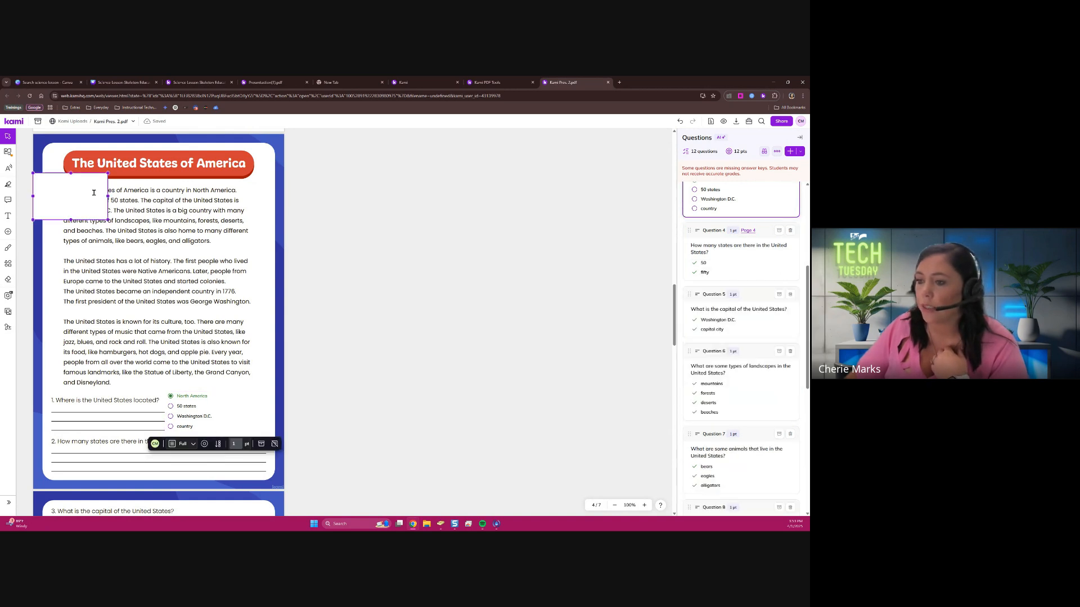
drag(94, 193, 179, 448)
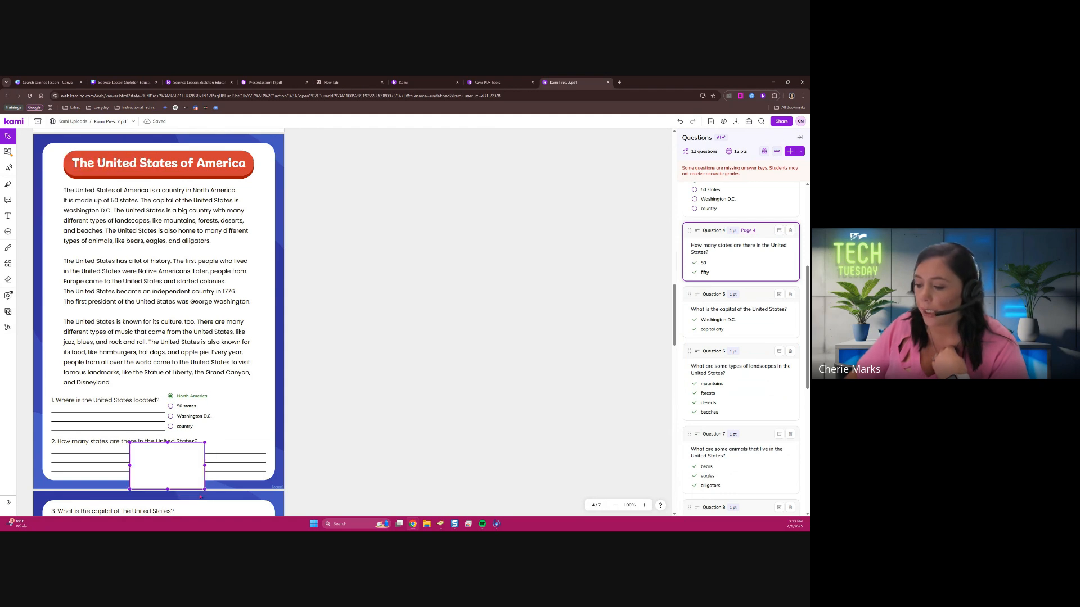
drag(167, 489, 170, 468)
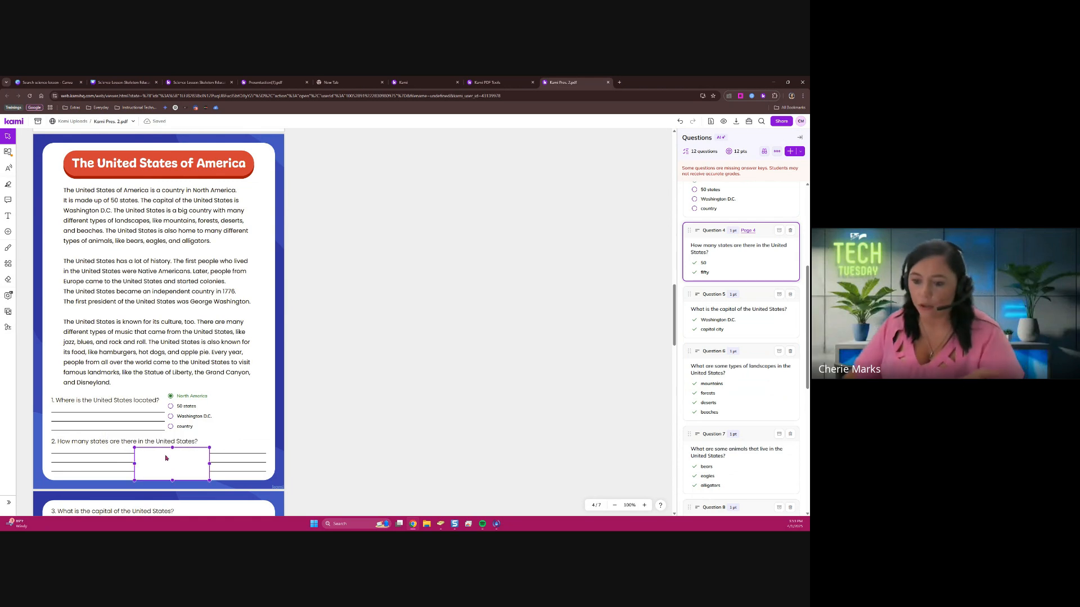
Delete the answer key "capital city" from the capital question and display only its answer field on page 5
scroll(224, 436, down, 3)
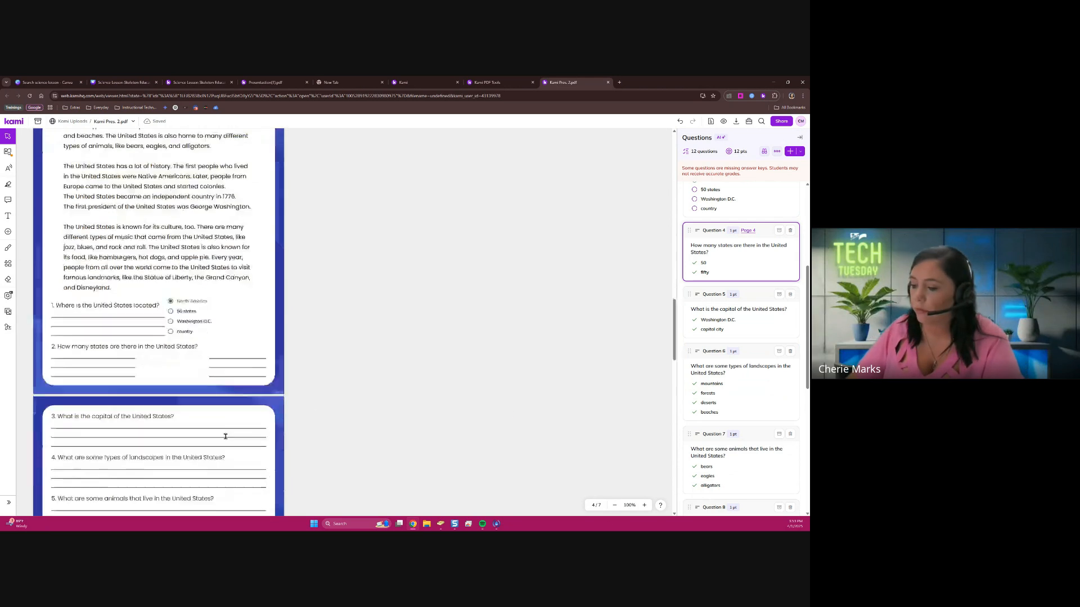
scroll(224, 436, down, 1)
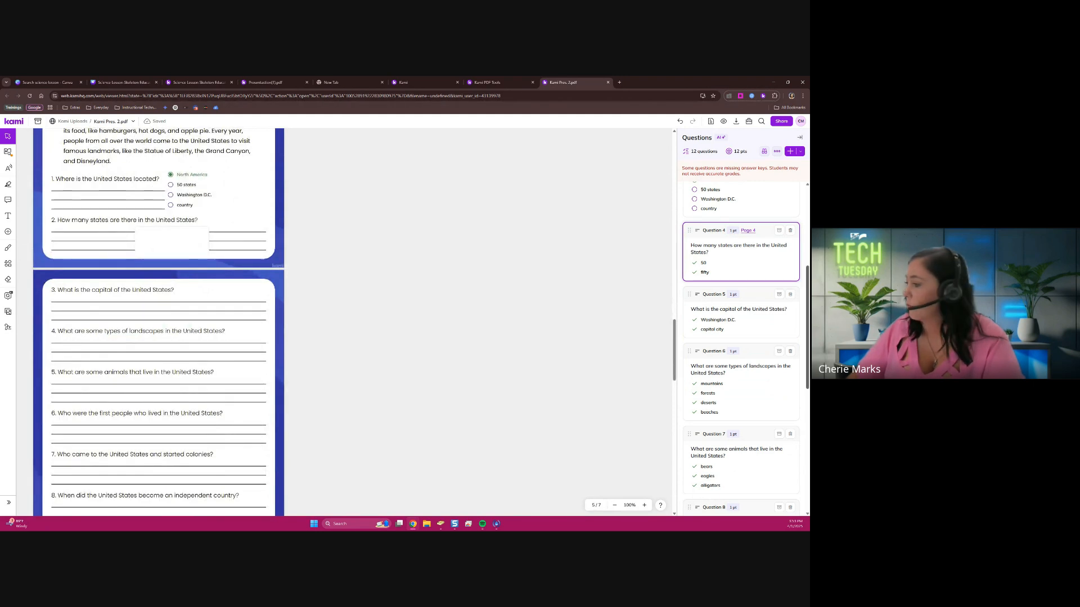
click(738, 333)
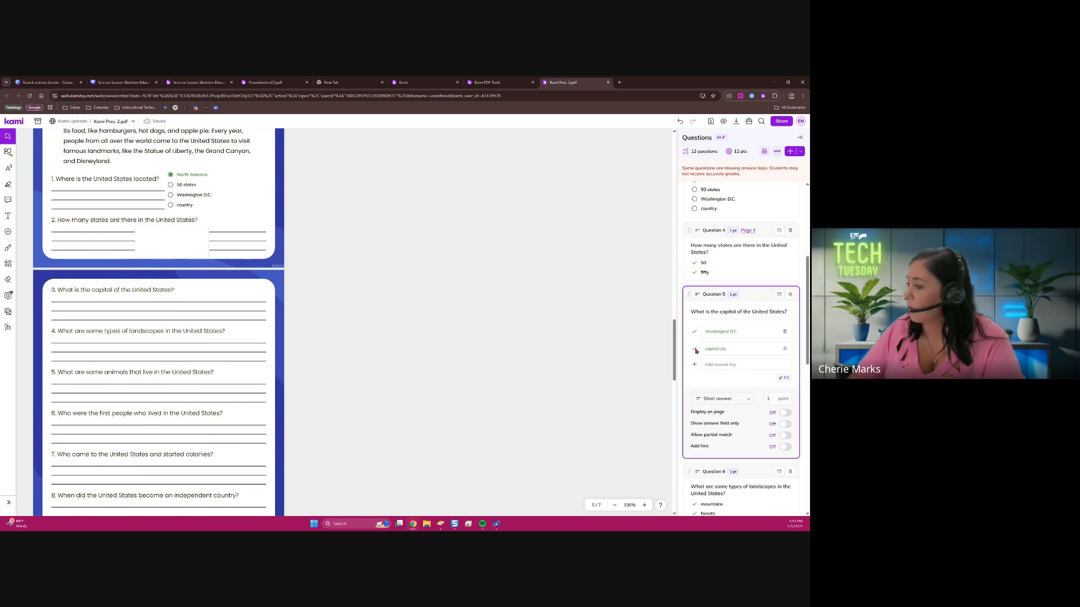
click(787, 348)
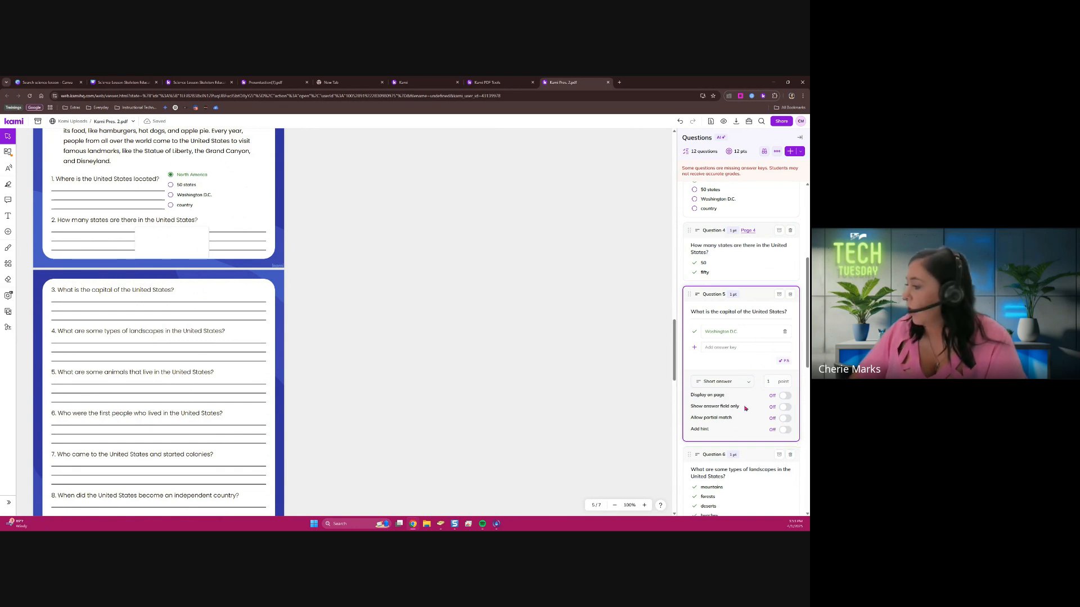
click(785, 395)
click(785, 408)
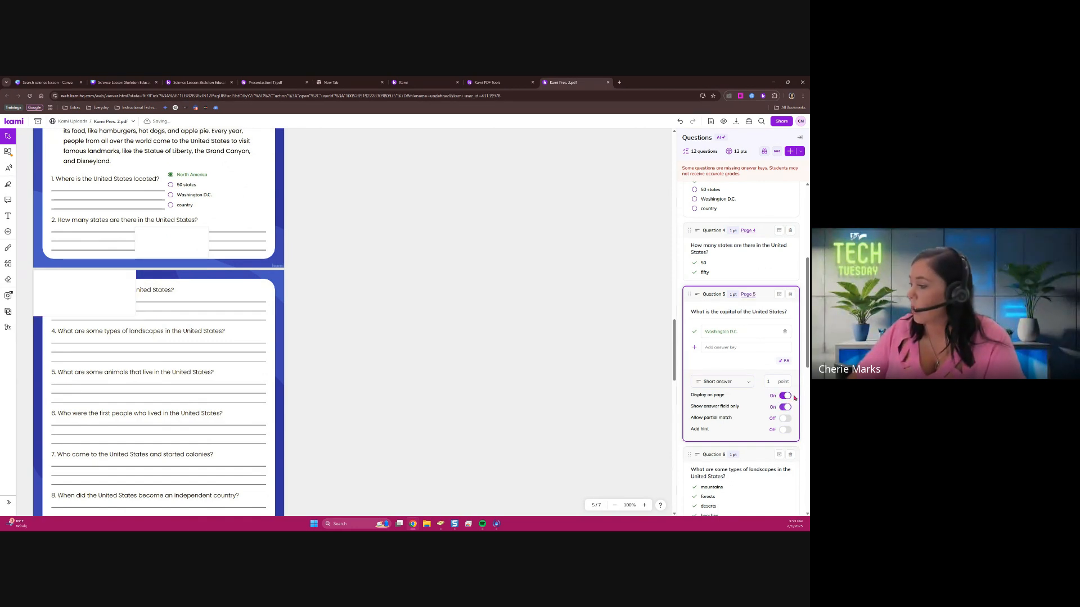
Place the capital question's answer field just after printed question 3 on page 5, clear of its text
click(121, 288)
drag(120, 288, 255, 315)
click(262, 299)
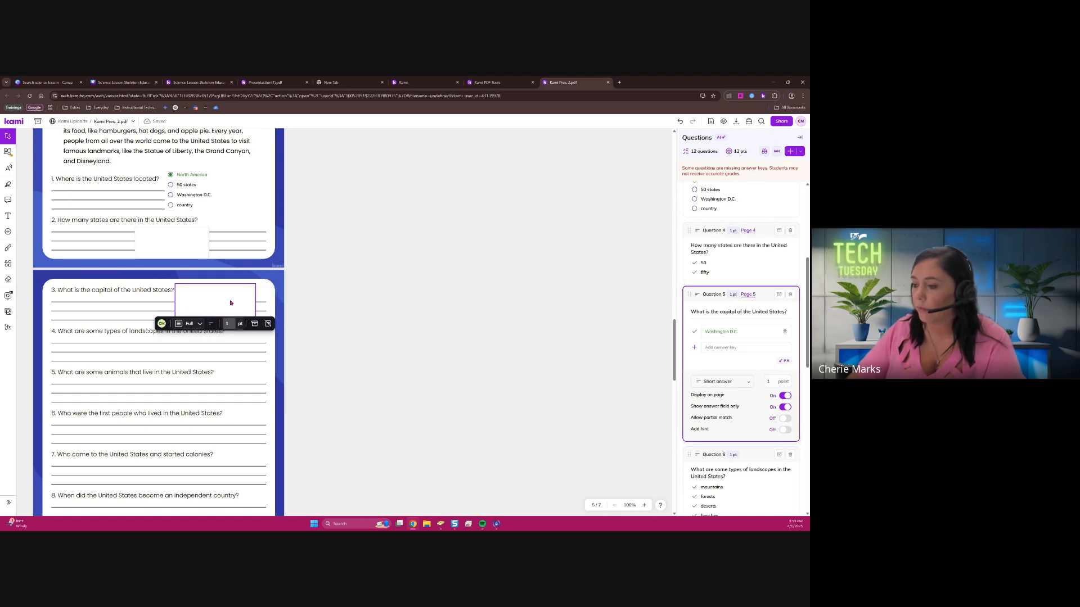
click(265, 294)
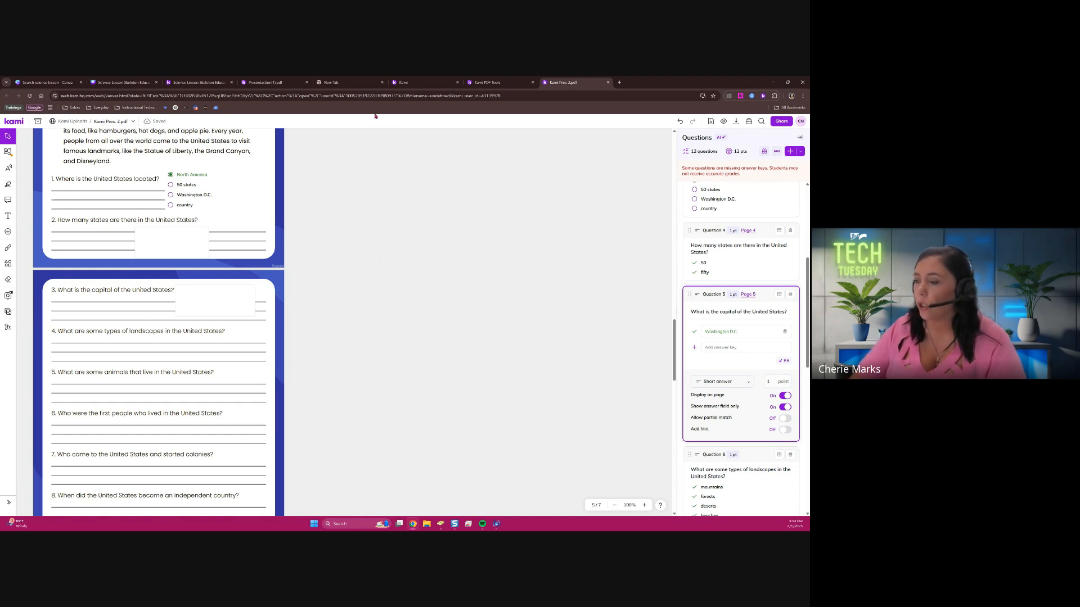
Reopen the closed Google Classroom page for the Kami Presentation assignment and open the assignment with Kami
click(361, 83)
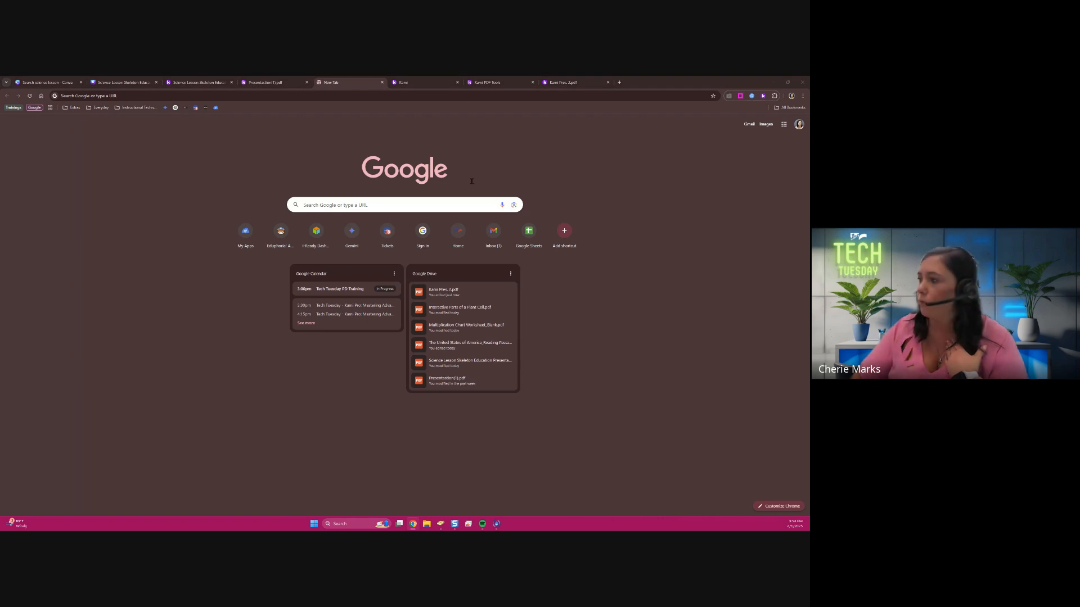
key(ctrl+shift+t)
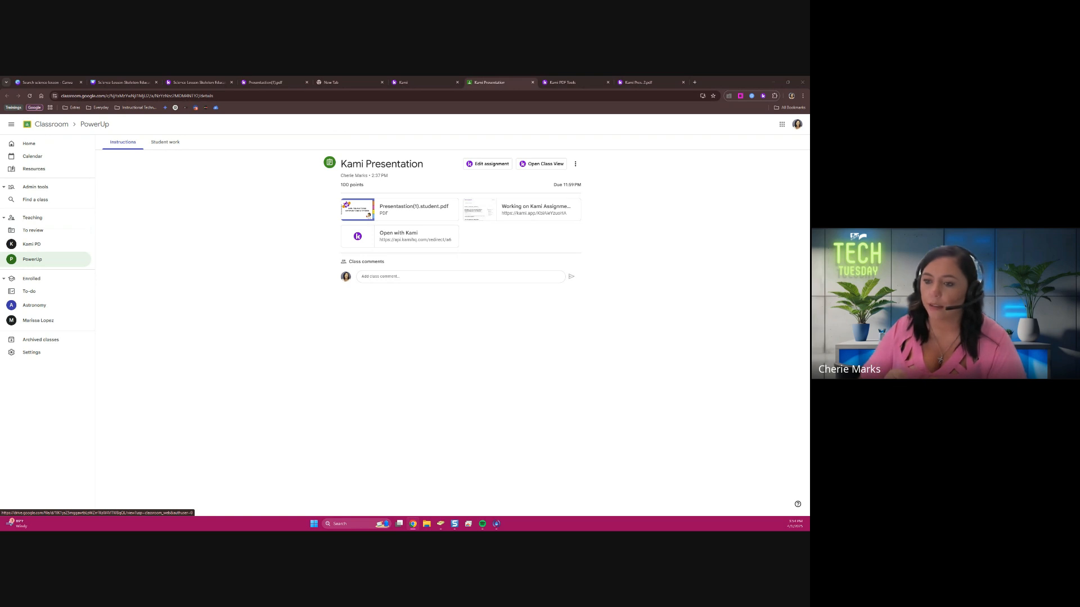
click(414, 233)
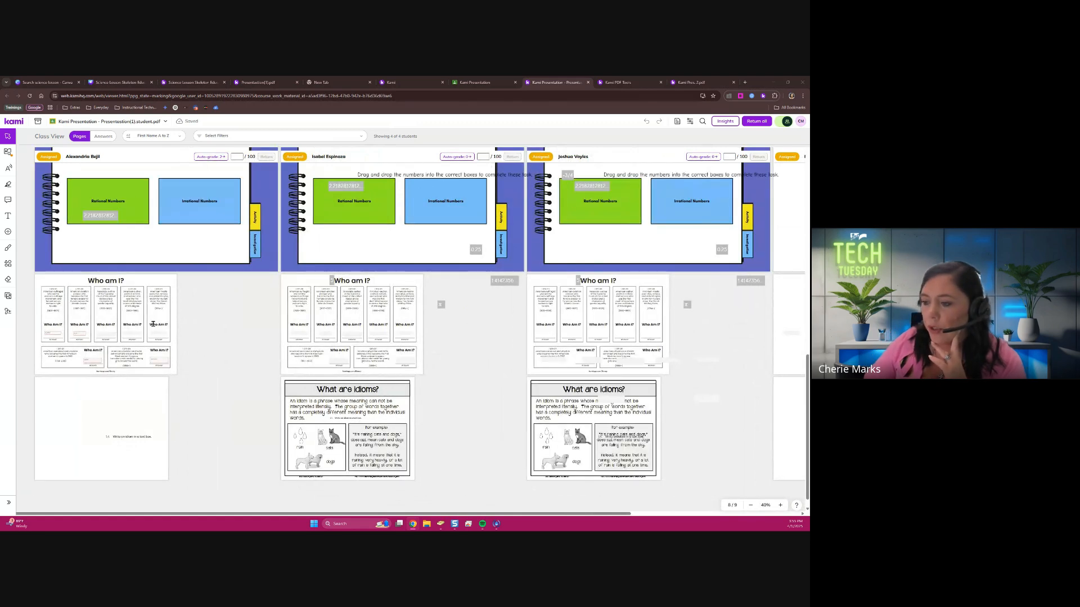
Examine the students' work in Class View across the friction, rational and irrational numbers, and "Who am I?" pages
scroll(163, 307, up, 5)
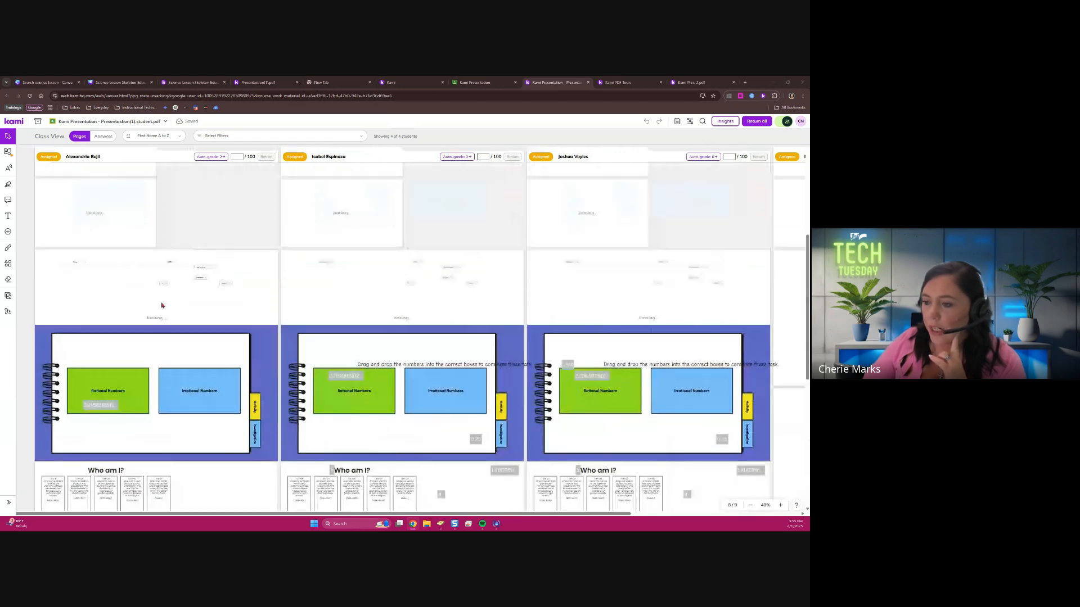
scroll(170, 314, up, 10)
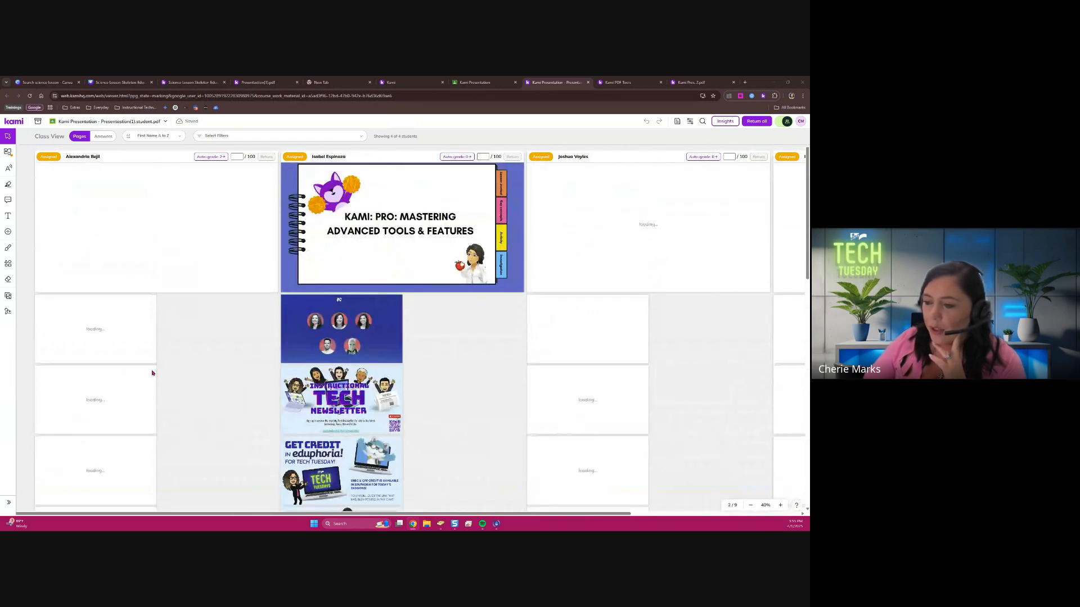
scroll(152, 372, down, 8)
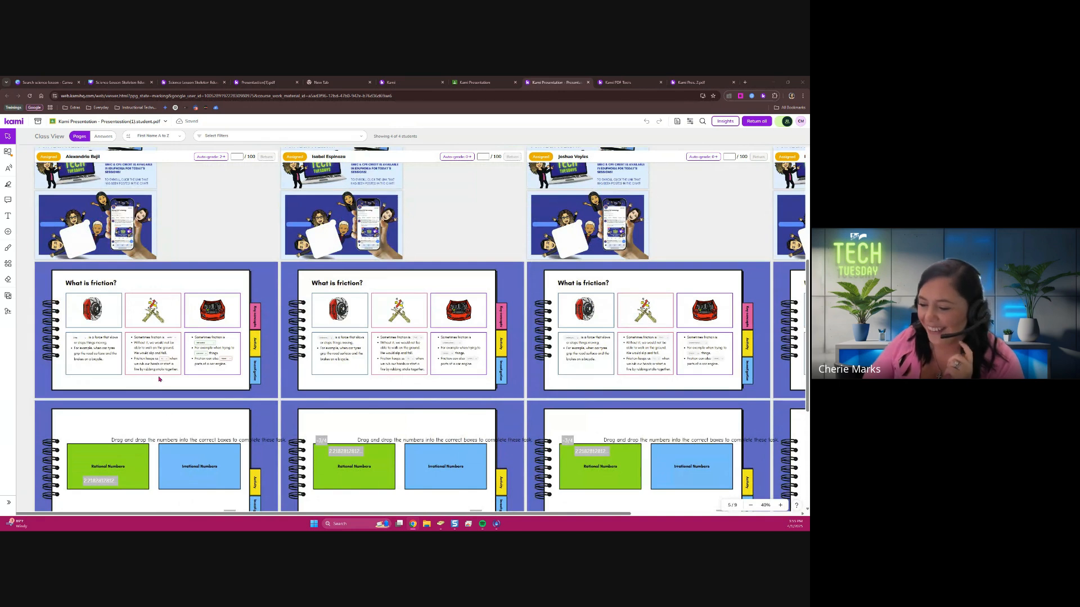
scroll(159, 379, down, 3)
click(175, 351)
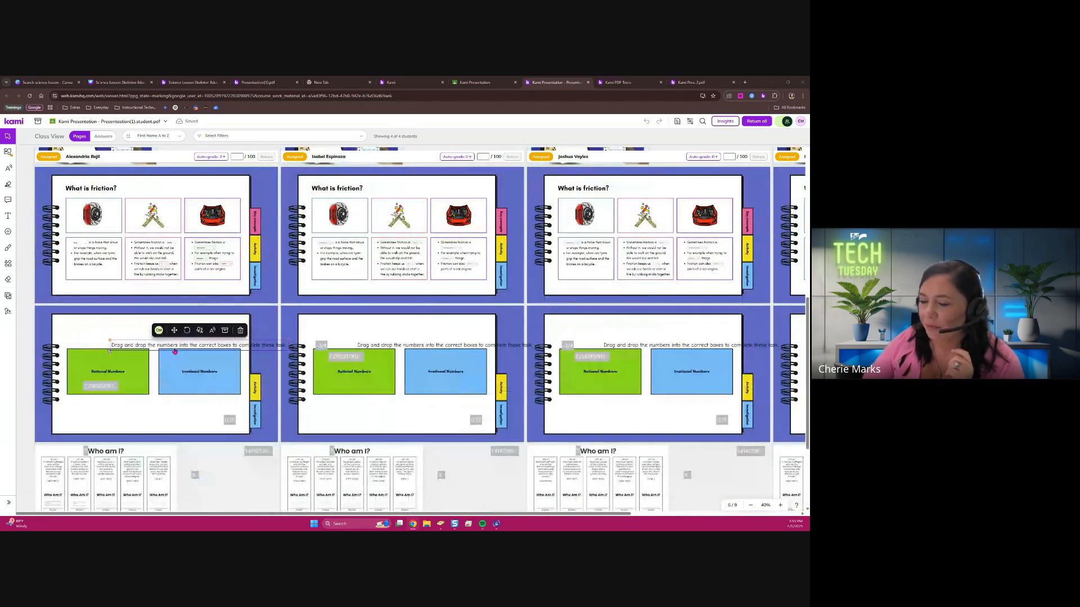
drag(173, 348, 141, 333)
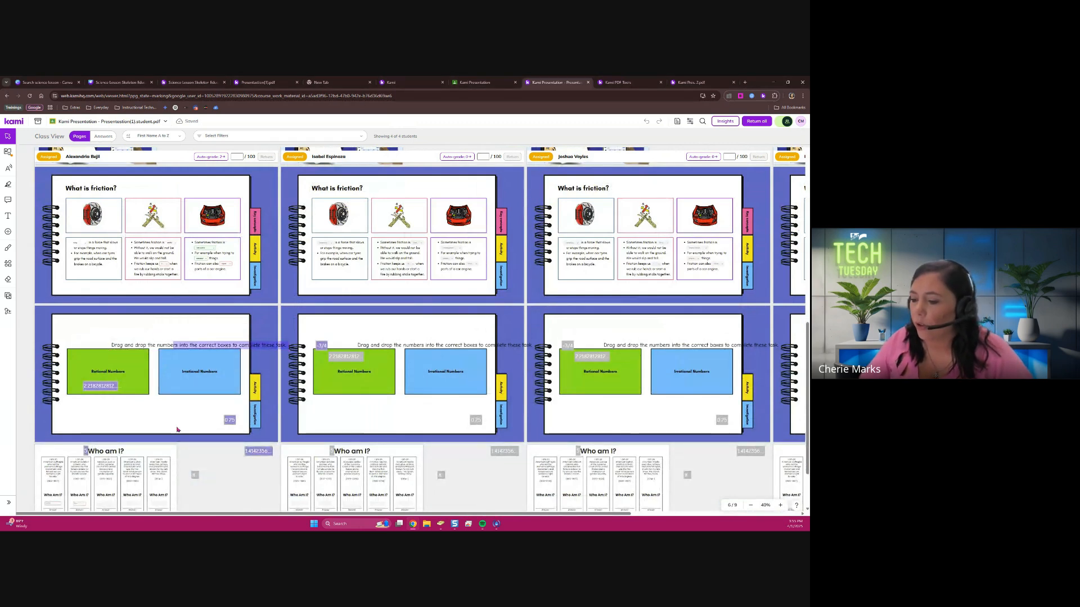
scroll(176, 429, down, 3)
scroll(108, 350, up, 4)
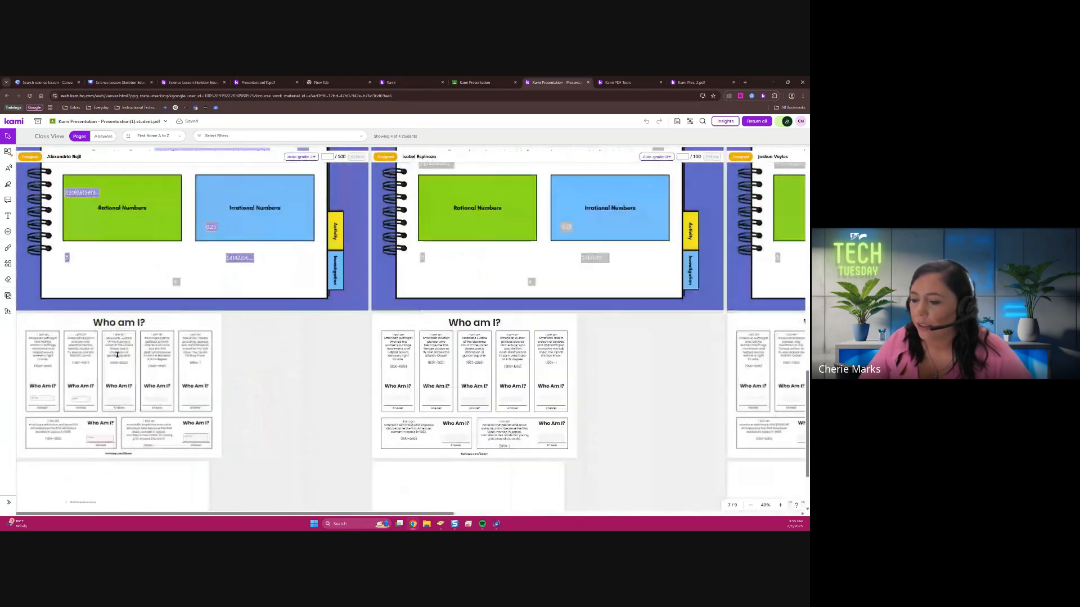
scroll(133, 364, up, 1)
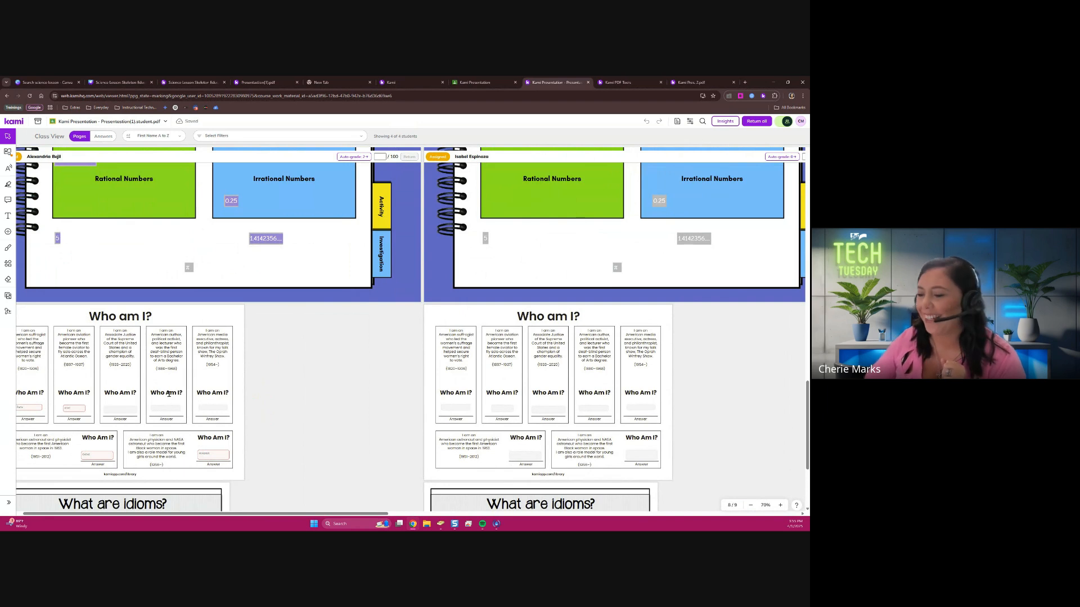
Grade the first student's ungraded response on the "What are idioms?" page with 1 out of 1 point
scroll(168, 394, down, 3)
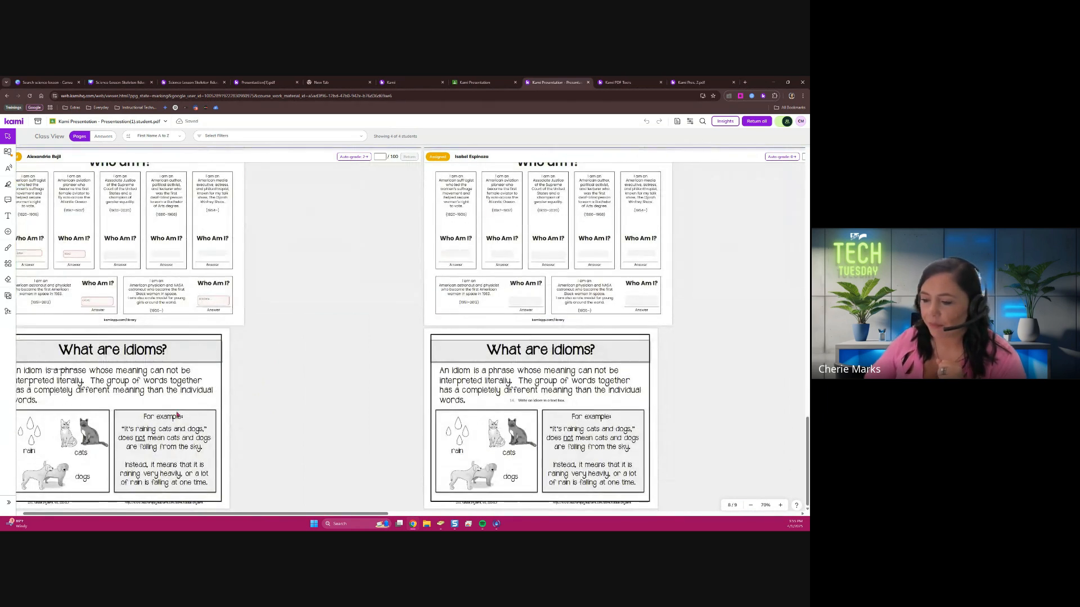
click(65, 375)
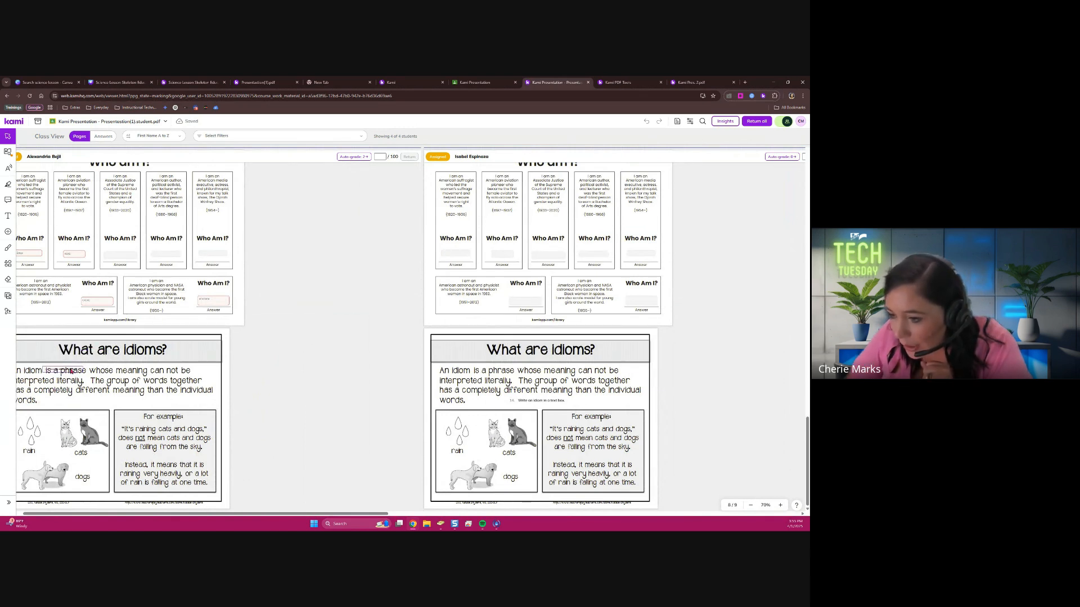
click(84, 356)
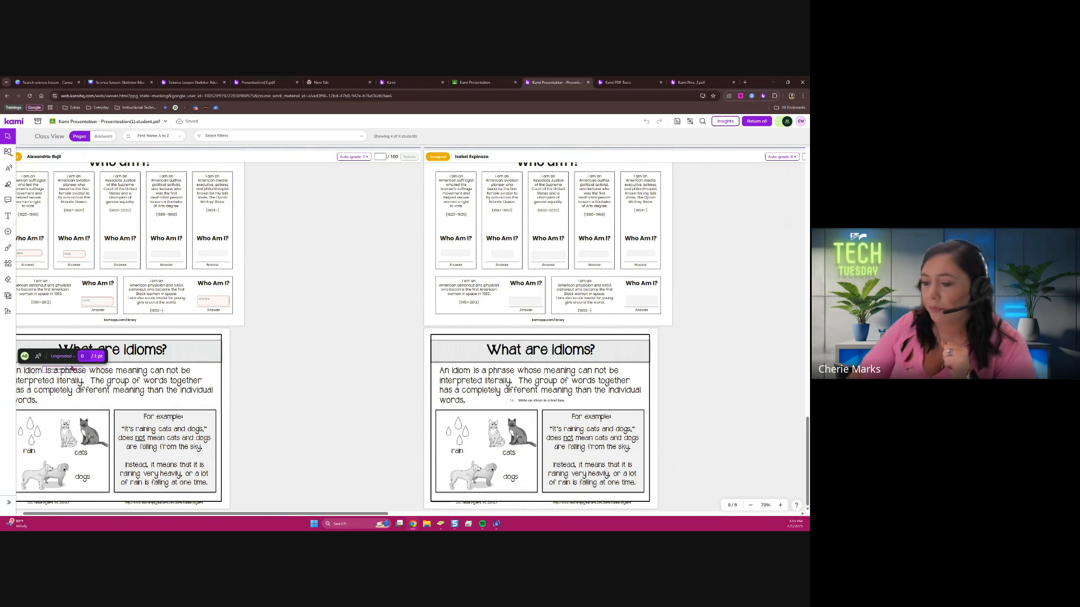
click(87, 357)
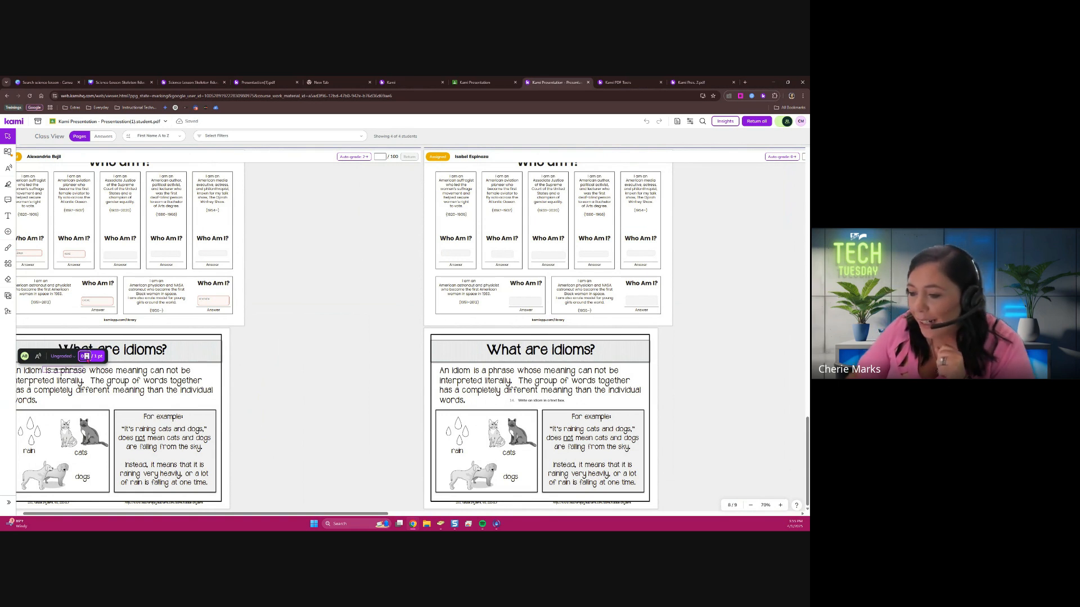
text(1)
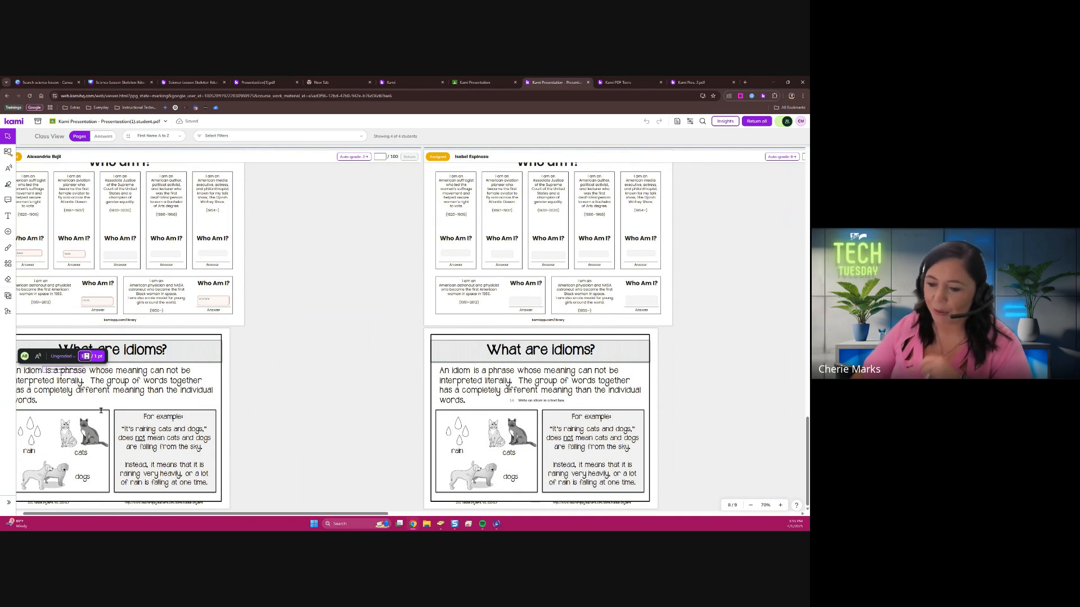
click(174, 394)
scroll(184, 353, up, 15)
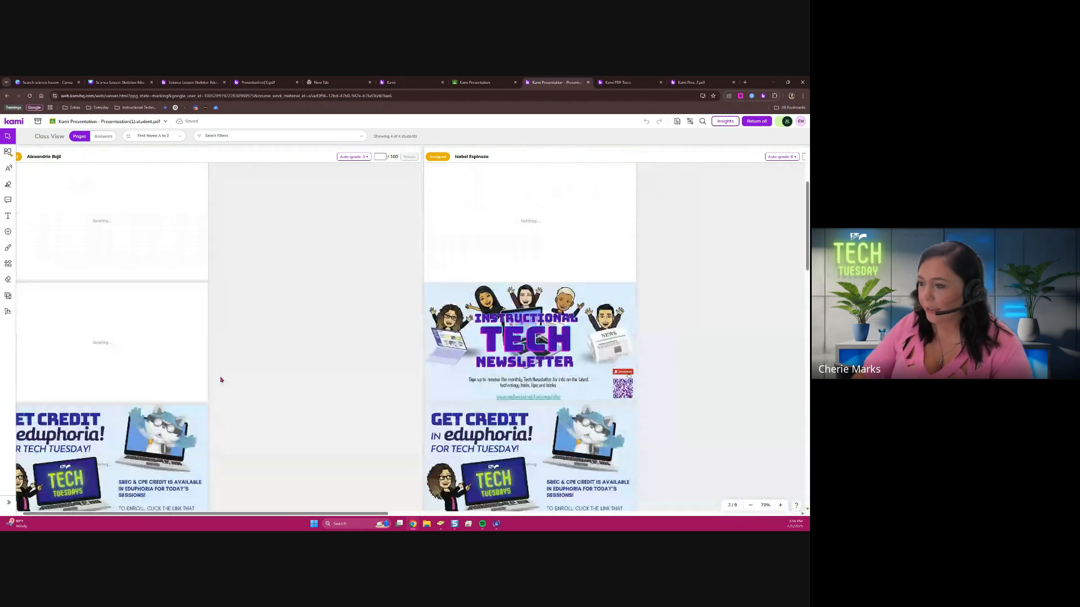